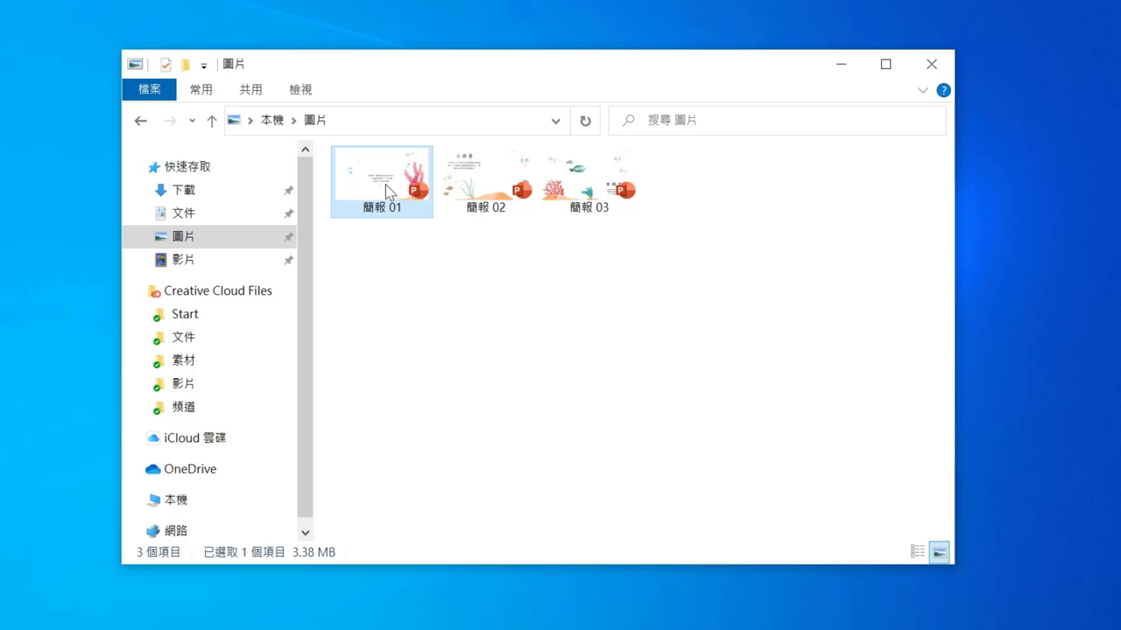
Open 簡報 01 and add a WordArt title '海洋探索' above the three-line caption
{"action": "double_click", "coordinate": [390, 192]}
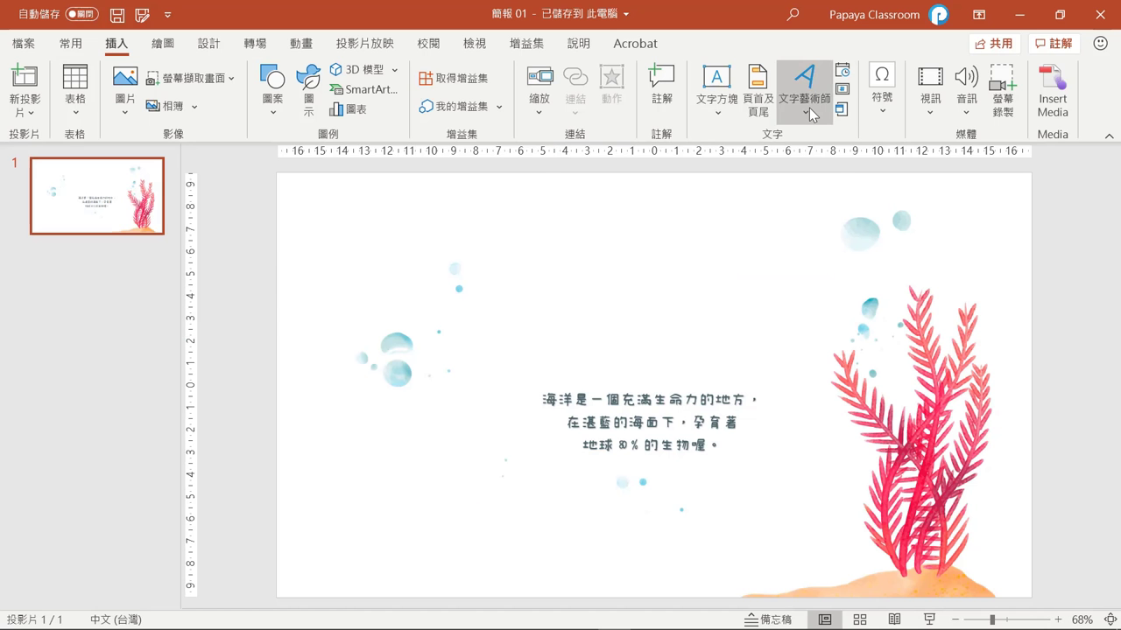
{"action": "type", "text": "海洋探索"}
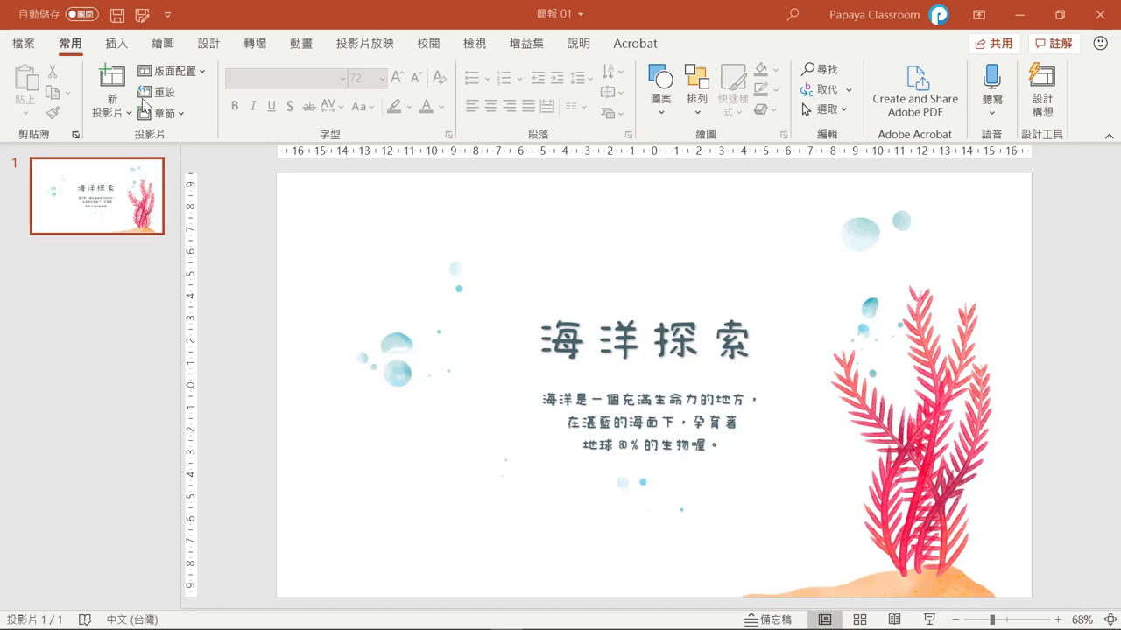
{"action": "left_click", "coordinate": [117, 44]}
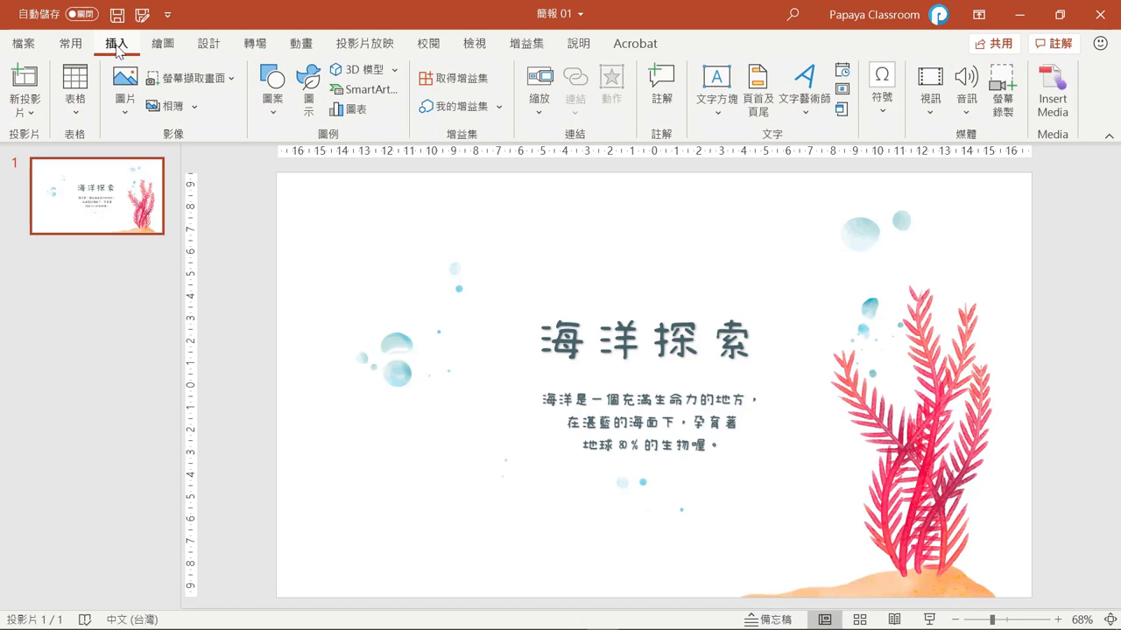
Insert the tropical fish model from the online Animated Animals 3D library
{"action": "left_click", "coordinate": [395, 69]}
{"action": "left_click", "coordinate": [368, 84]}
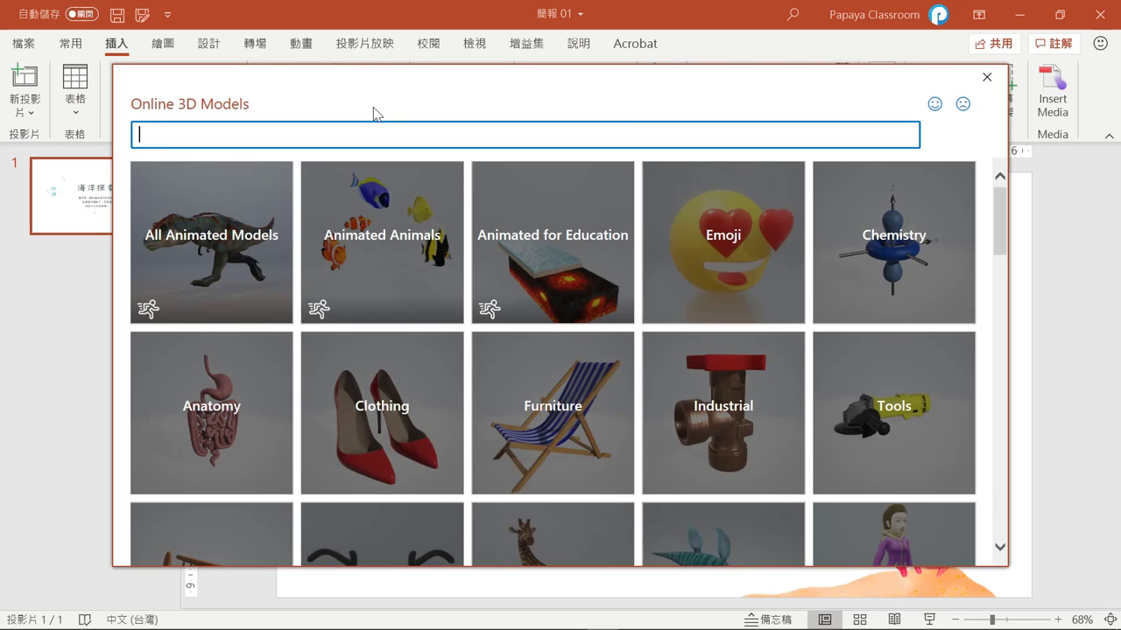
{"action": "left_click", "coordinate": [381, 235]}
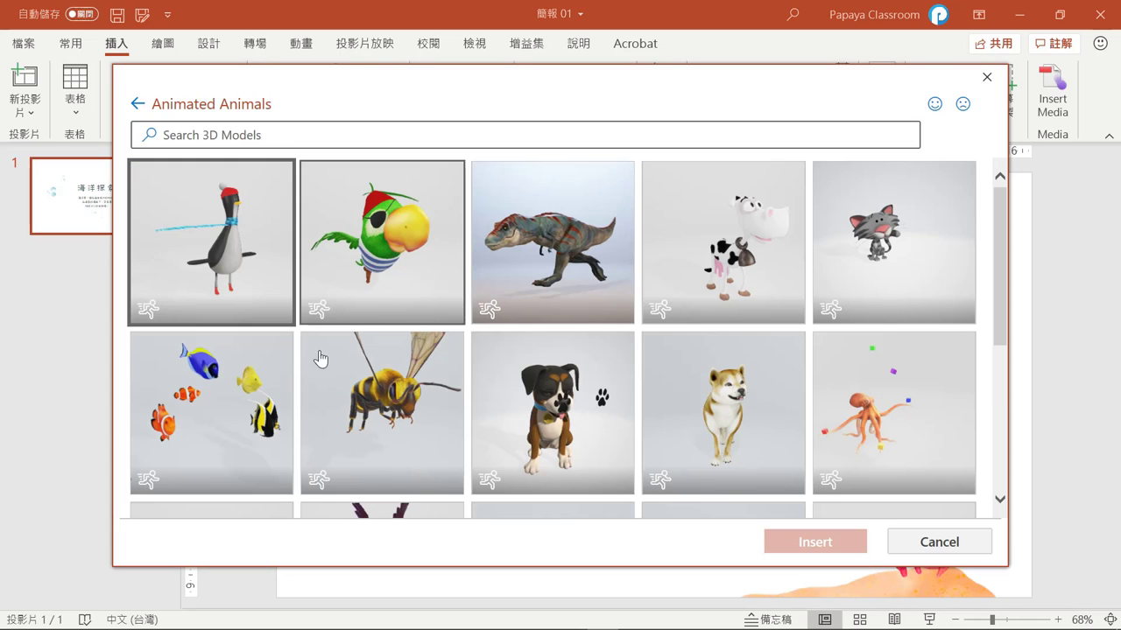
{"action": "left_click", "coordinate": [225, 395]}
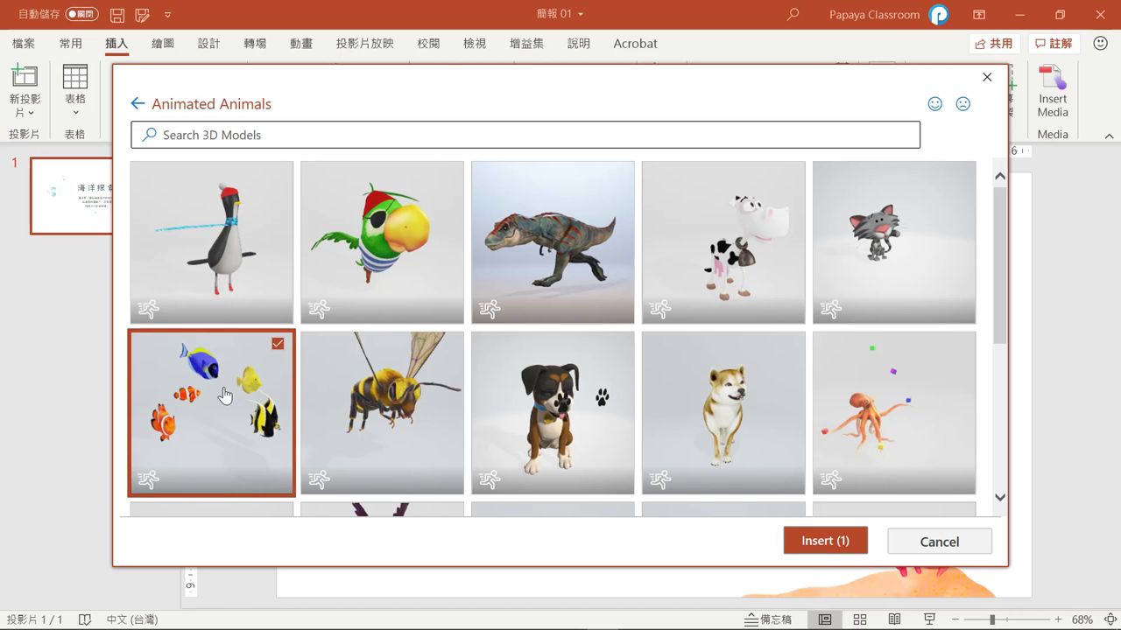
{"action": "left_click", "coordinate": [827, 543]}
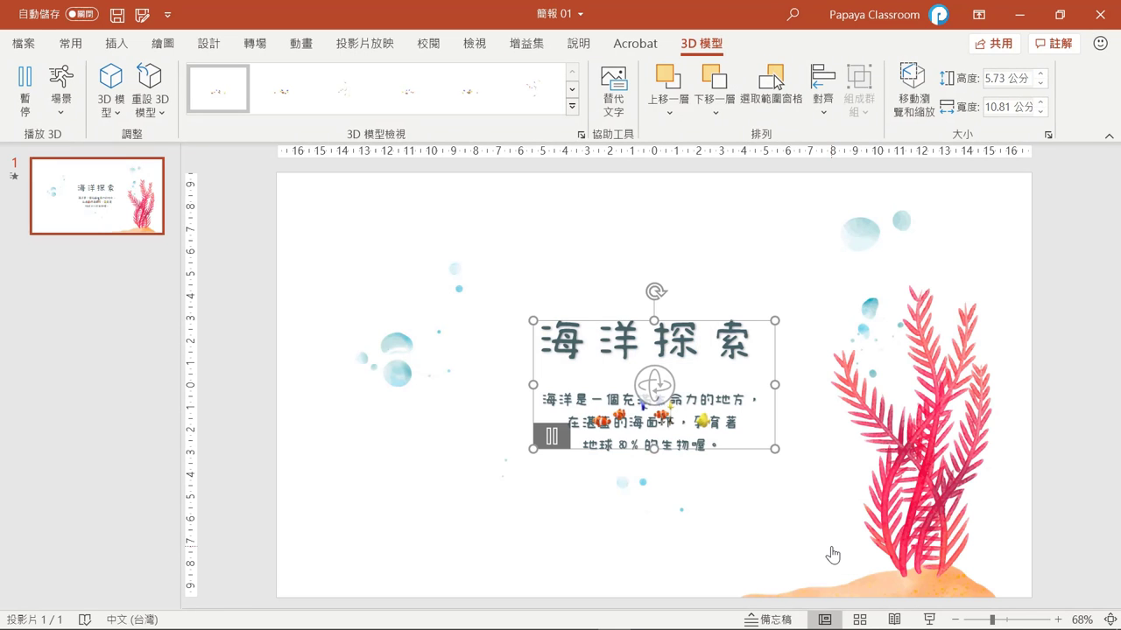
Move the fish to the top-left, stretch it to 19.05 × 33.96 cm, and zoom in with Pan & Zoom
{"action": "scroll", "coordinate": [832, 555], "scroll_direction": "down", "scroll_amount": 1, "text": "ctrl"}
{"action": "scroll", "coordinate": [831, 555], "scroll_direction": "down", "scroll_amount": 2, "text": "ctrl"}
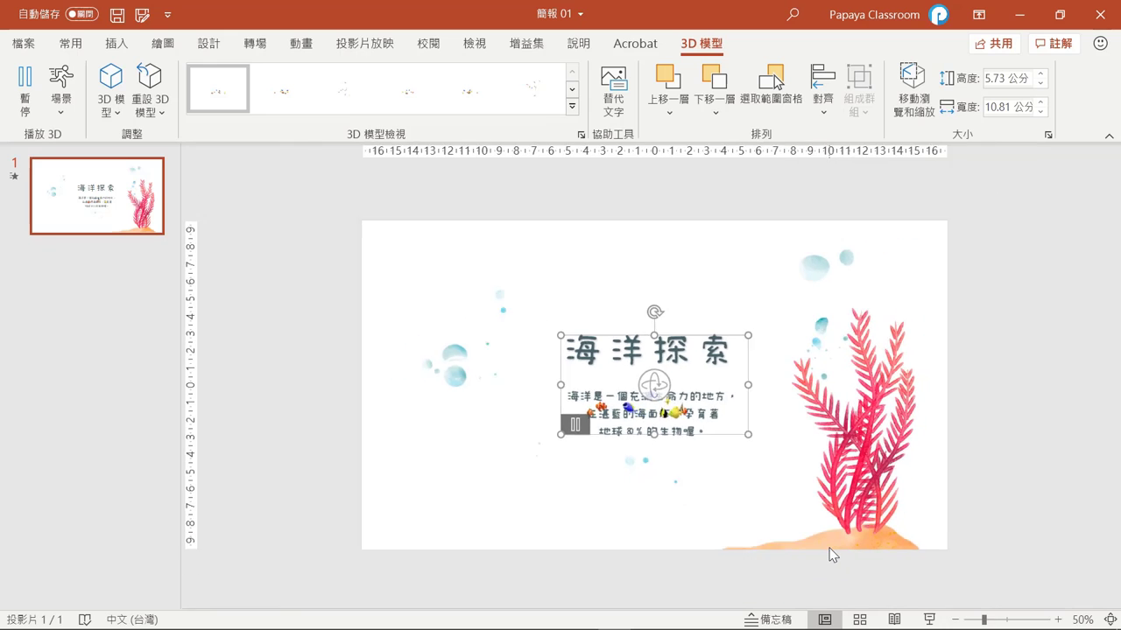
{"action": "scroll", "coordinate": [832, 554], "scroll_direction": "down", "scroll_amount": 2, "text": "ctrl"}
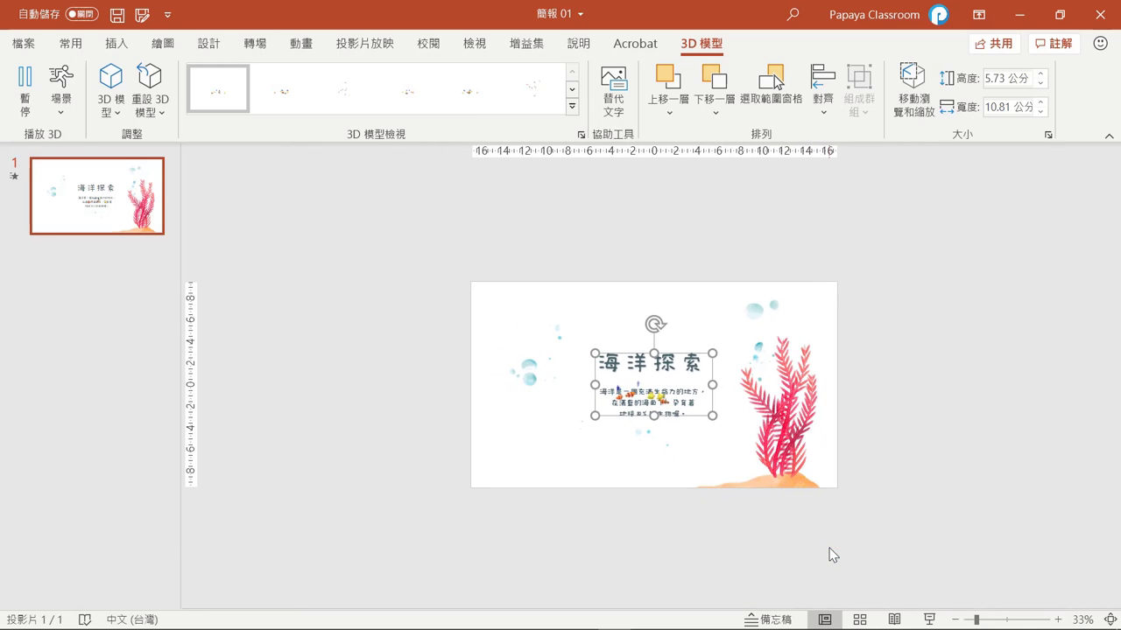
{"action": "left_click_drag", "start_coordinate": [639, 372], "coordinate": [567, 324]}
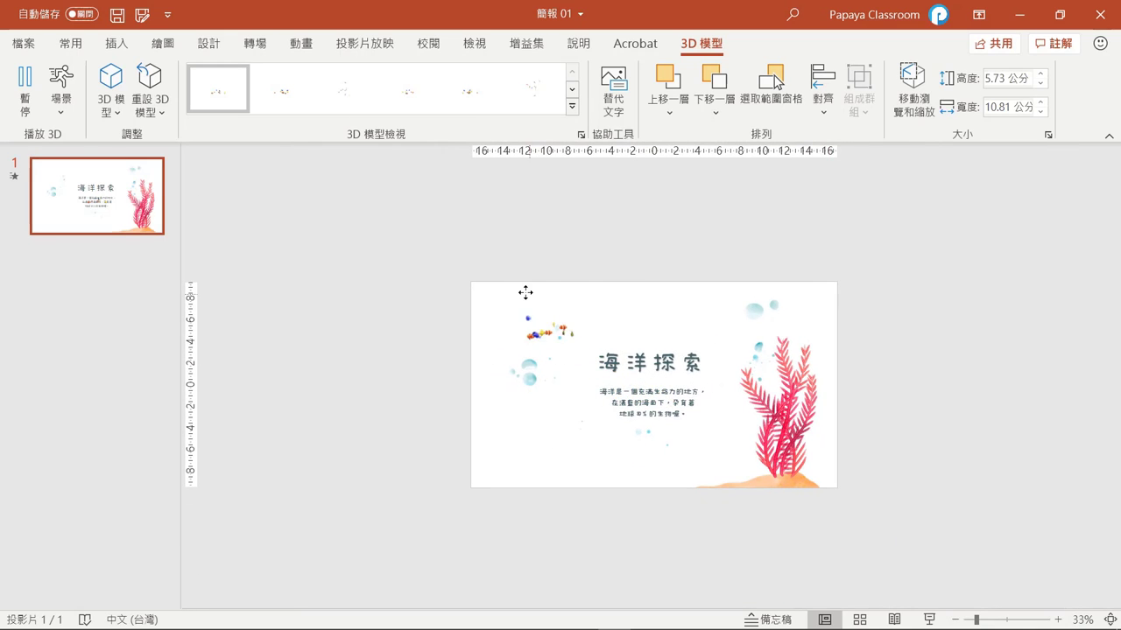
{"action": "left_click_drag", "start_coordinate": [525, 293], "coordinate": [524, 291]}
{"action": "left_click_drag", "start_coordinate": [590, 344], "coordinate": [657, 484]}
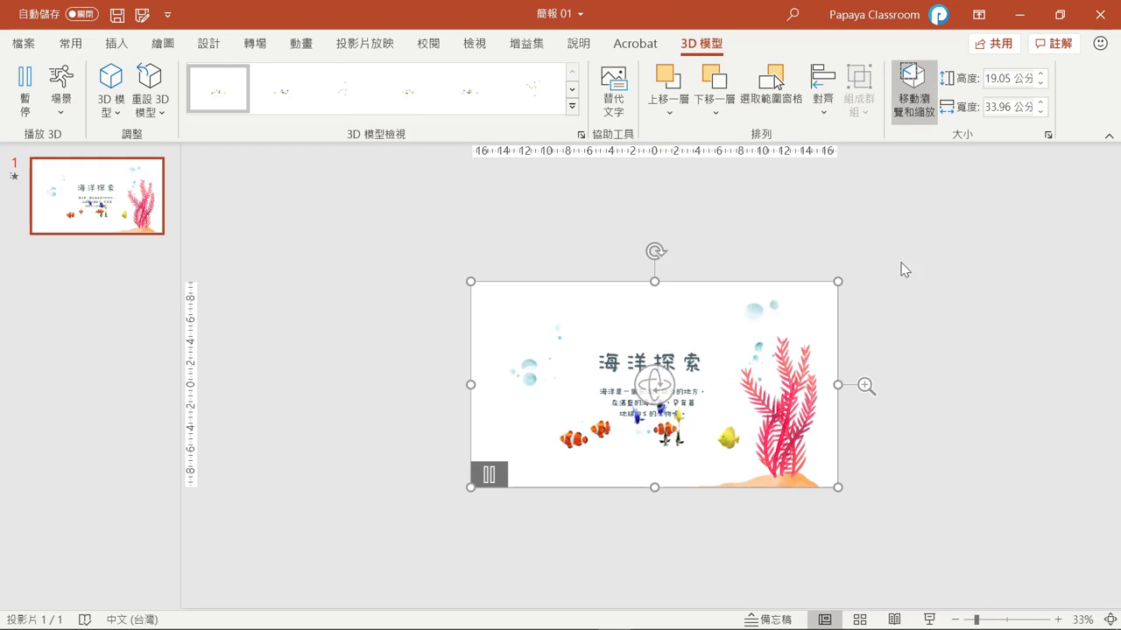
{"action": "left_click_drag", "start_coordinate": [866, 385], "coordinate": [863, 348]}
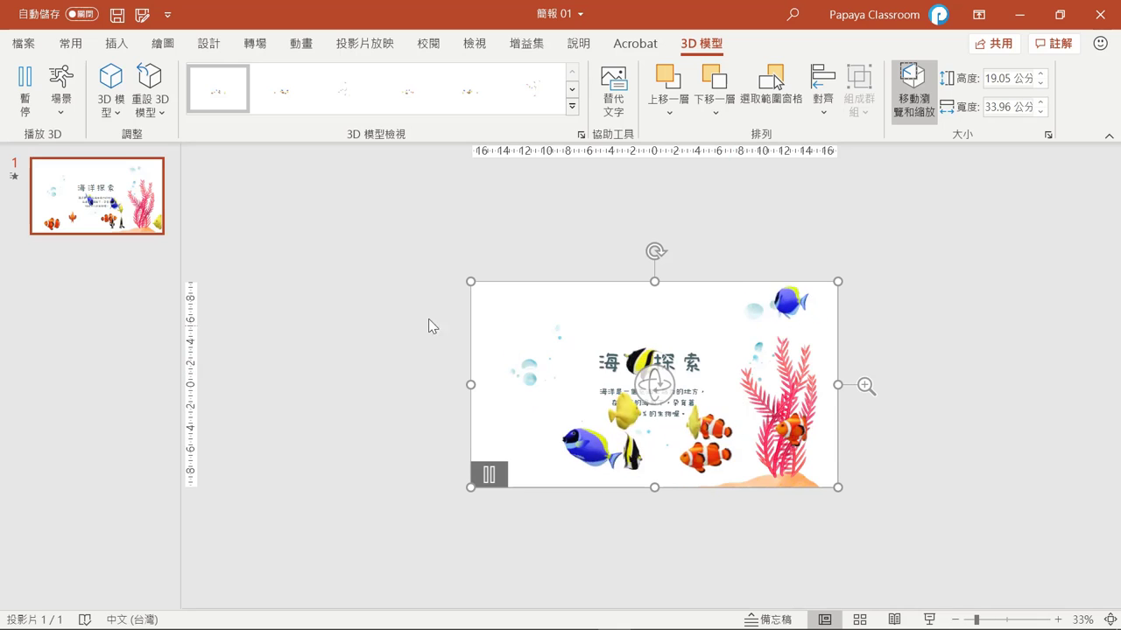
Create a Full HD (1080p) video of the slide at 05.00 seconds per slide
{"action": "left_click", "coordinate": [33, 53]}
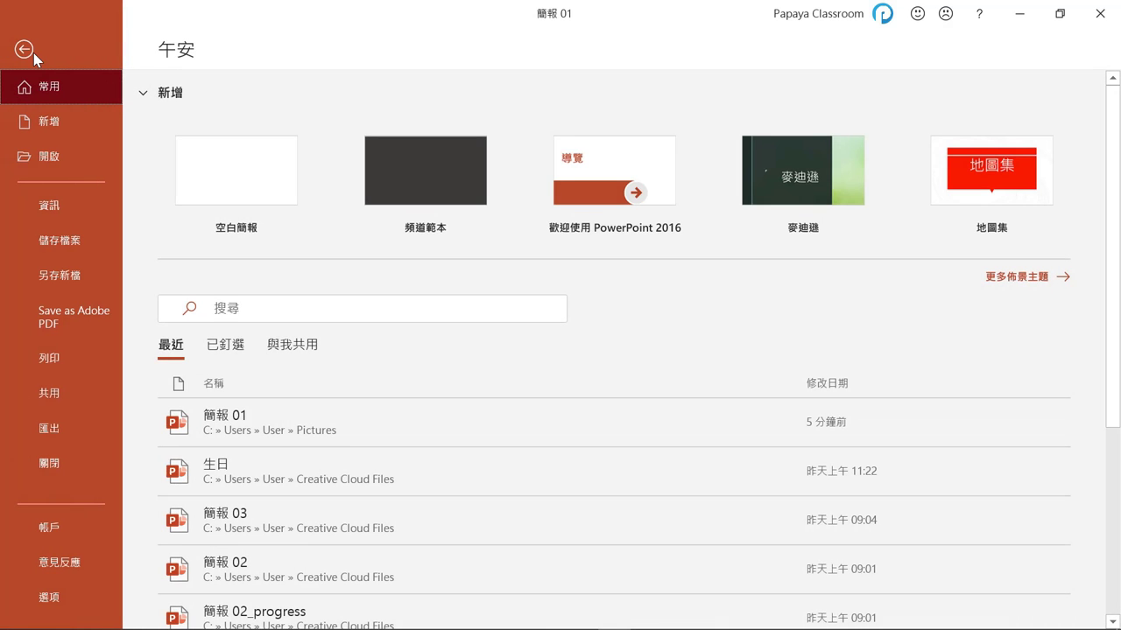
{"action": "left_click", "coordinate": [63, 428]}
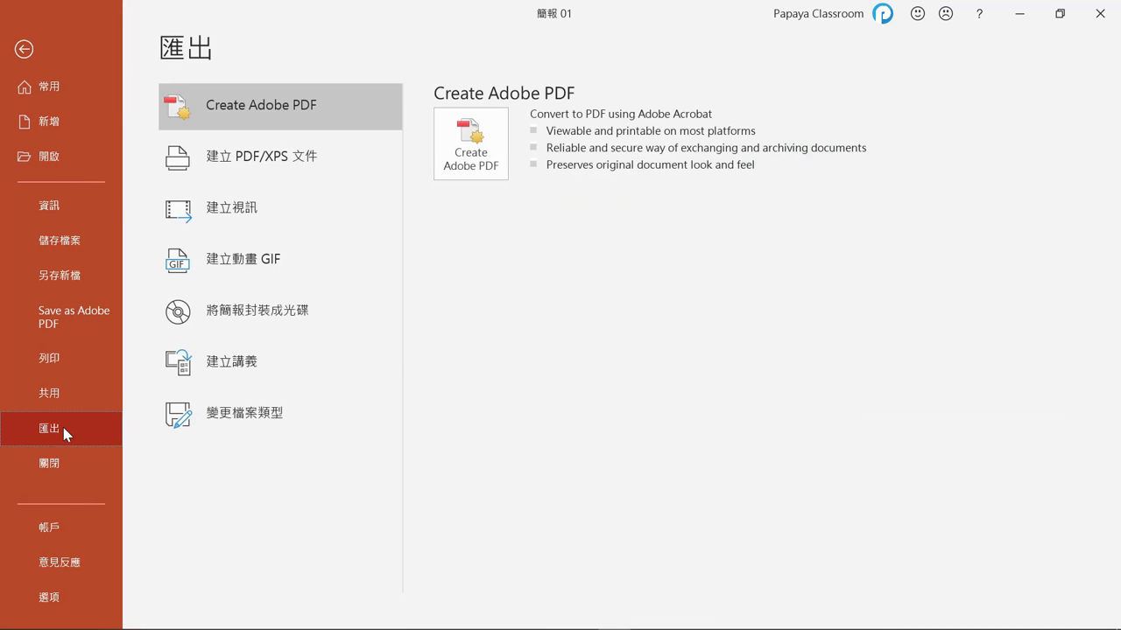
{"action": "left_click", "coordinate": [295, 217]}
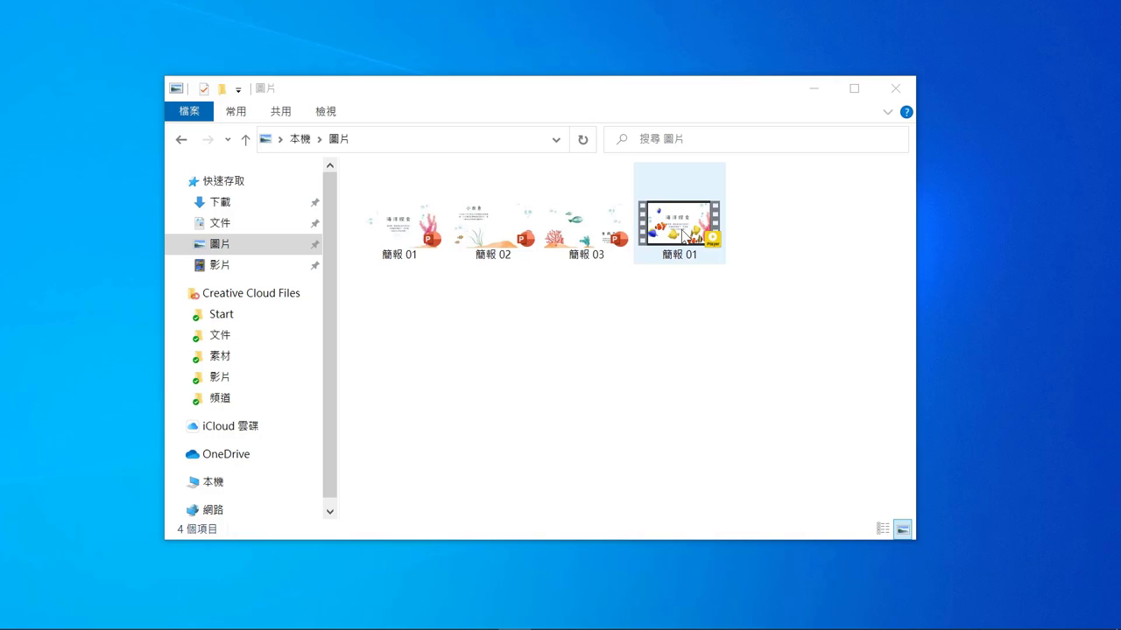
{"action": "left_click", "coordinate": [683, 235]}
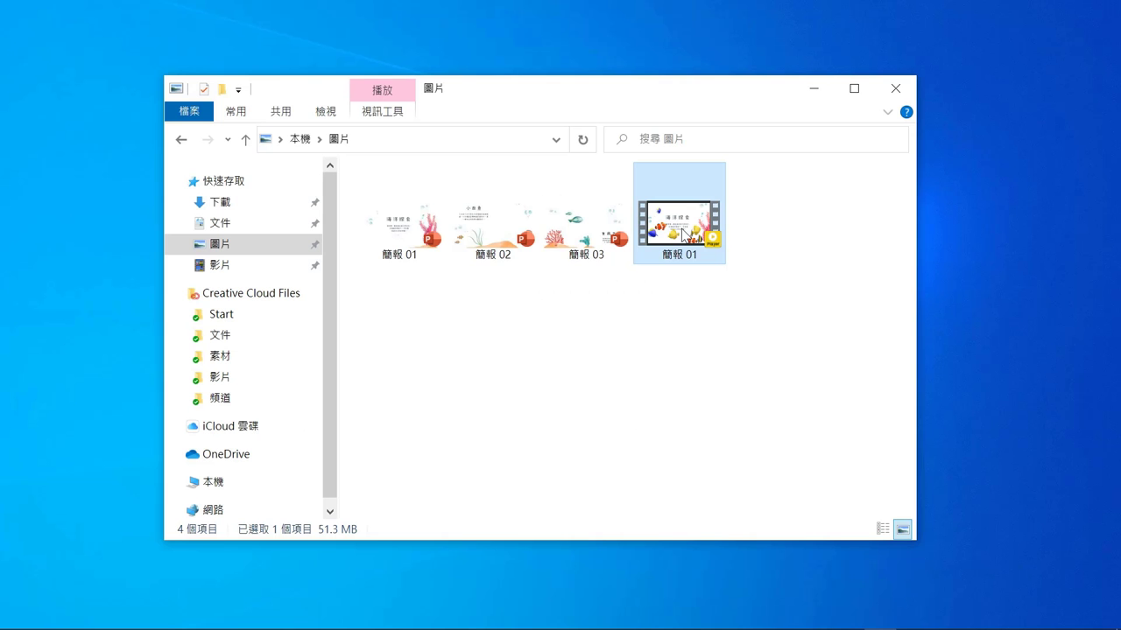
Open the exported 簡報 01 video file with the Photos app
{"action": "right_click", "coordinate": [682, 233]}
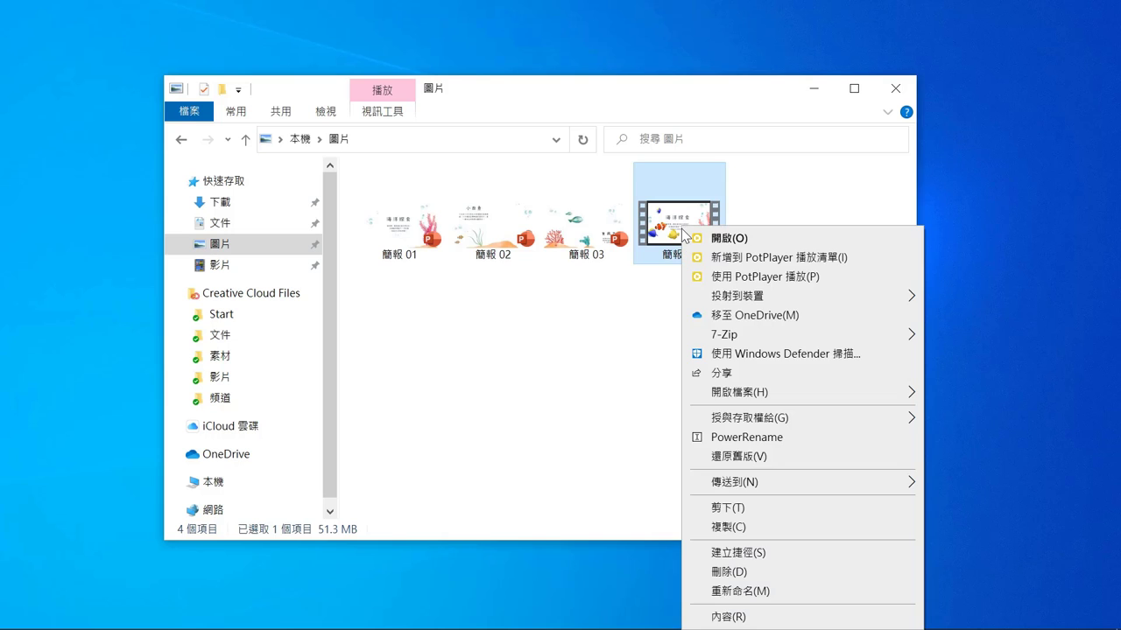
{"action": "mouse_move", "coordinate": [740, 392]}
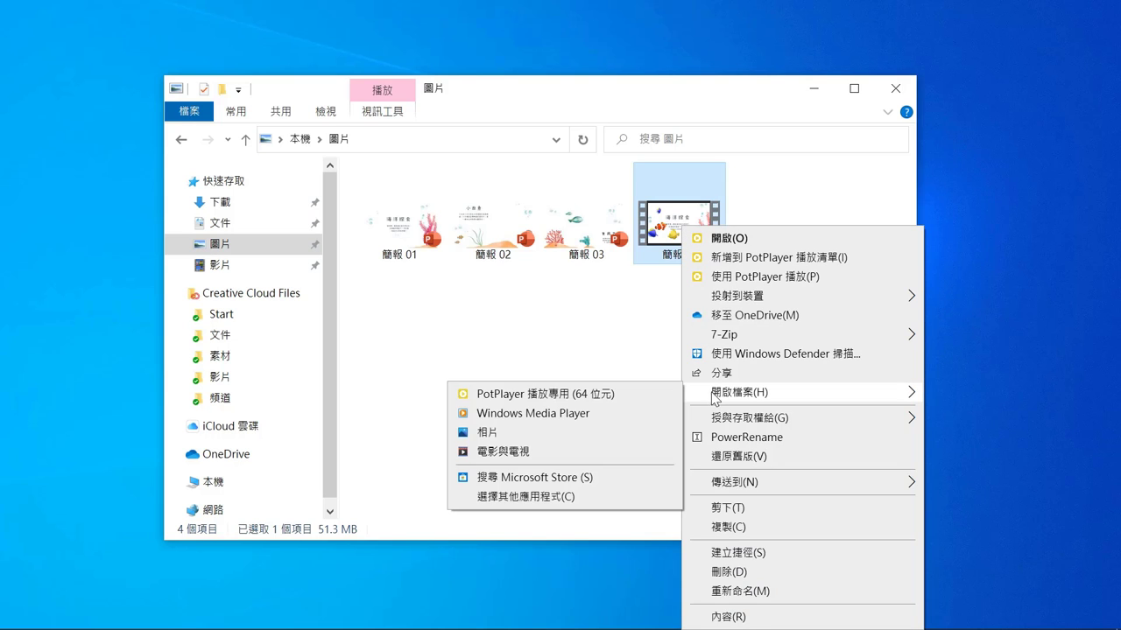
{"action": "left_click", "coordinate": [623, 435]}
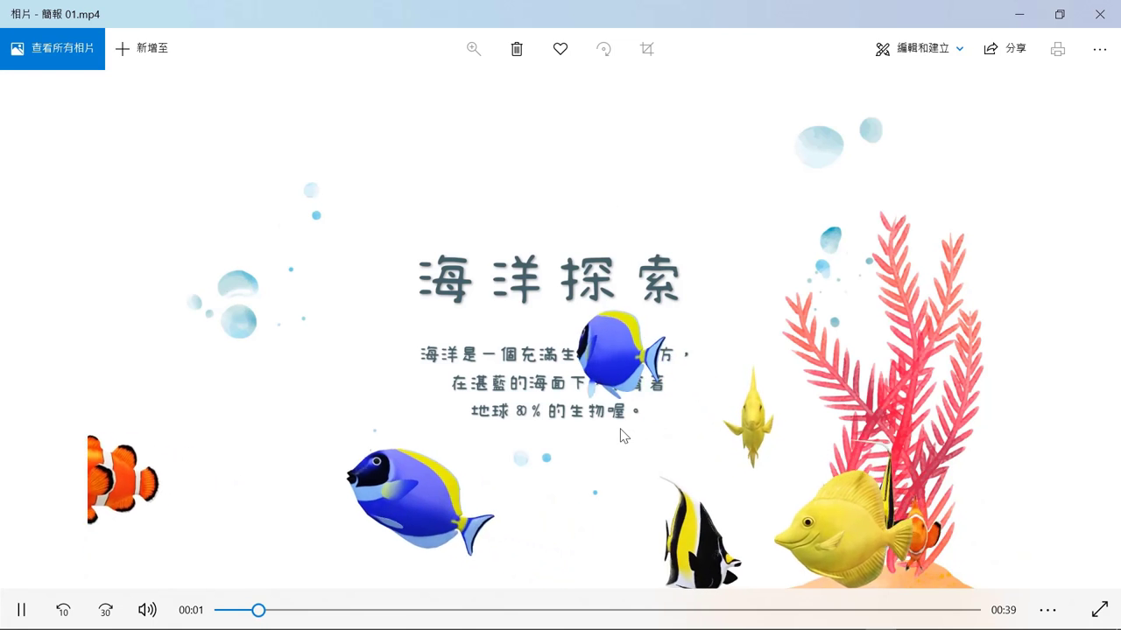
Trim the 簡報 01 video so it ends at 0:10 and save it as a copy
{"action": "left_click", "coordinate": [933, 61]}
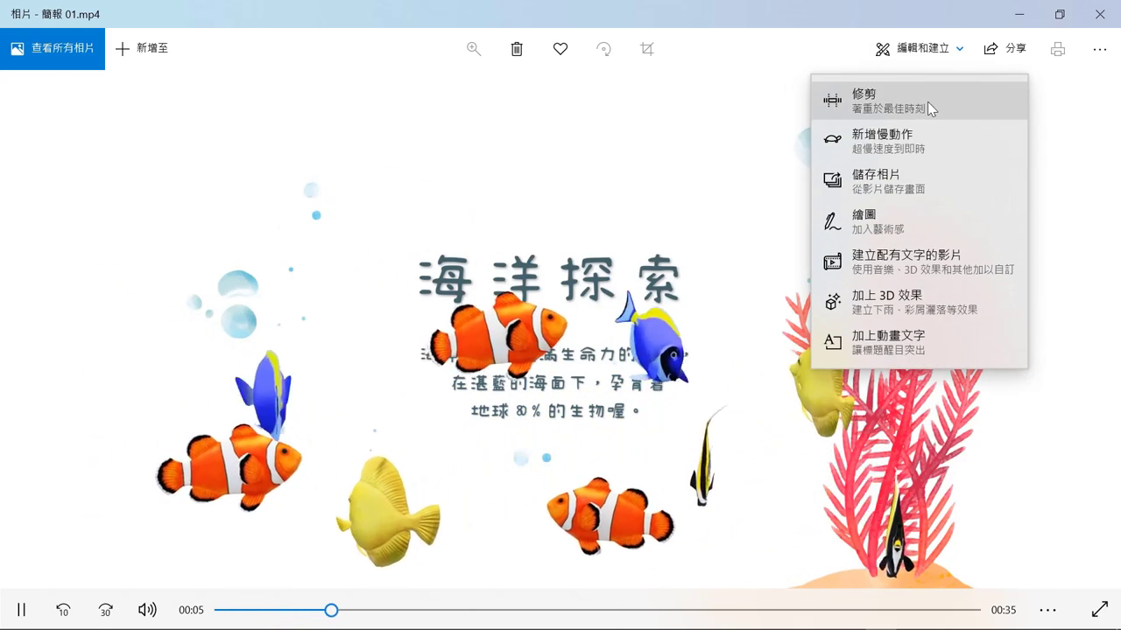
{"action": "left_click", "coordinate": [927, 102]}
{"action": "left_click_drag", "start_coordinate": [1050, 598], "coordinate": [328, 594]}
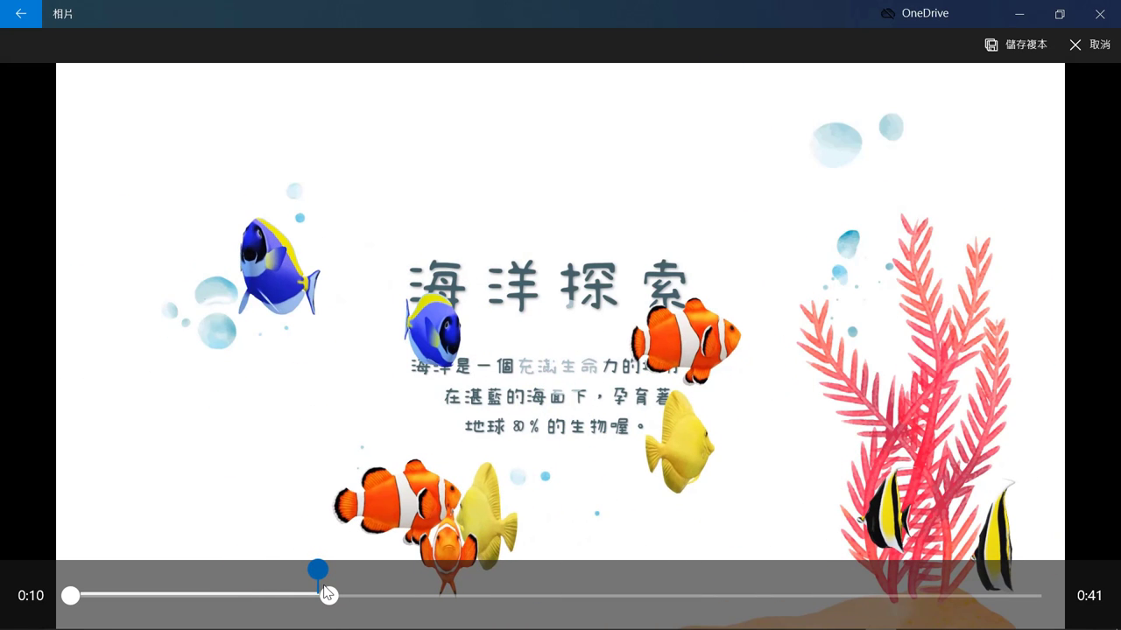
{"action": "left_click", "coordinate": [1026, 45]}
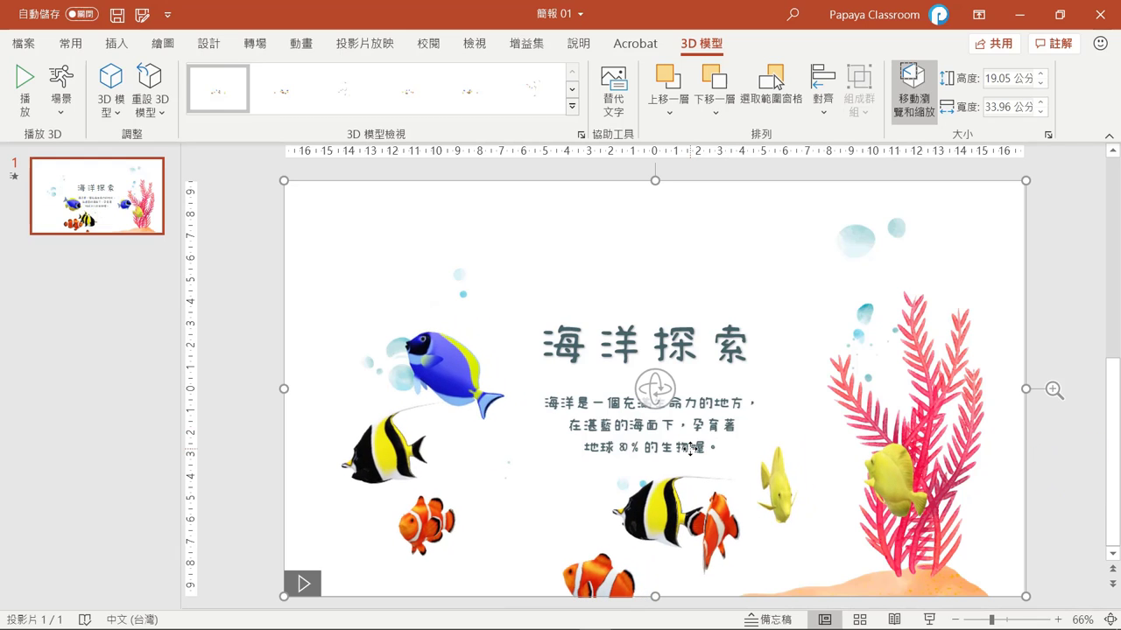
Copy the 3D fish model and paste it back onto the slide as a picture
{"action": "right_click", "coordinate": [691, 450]}
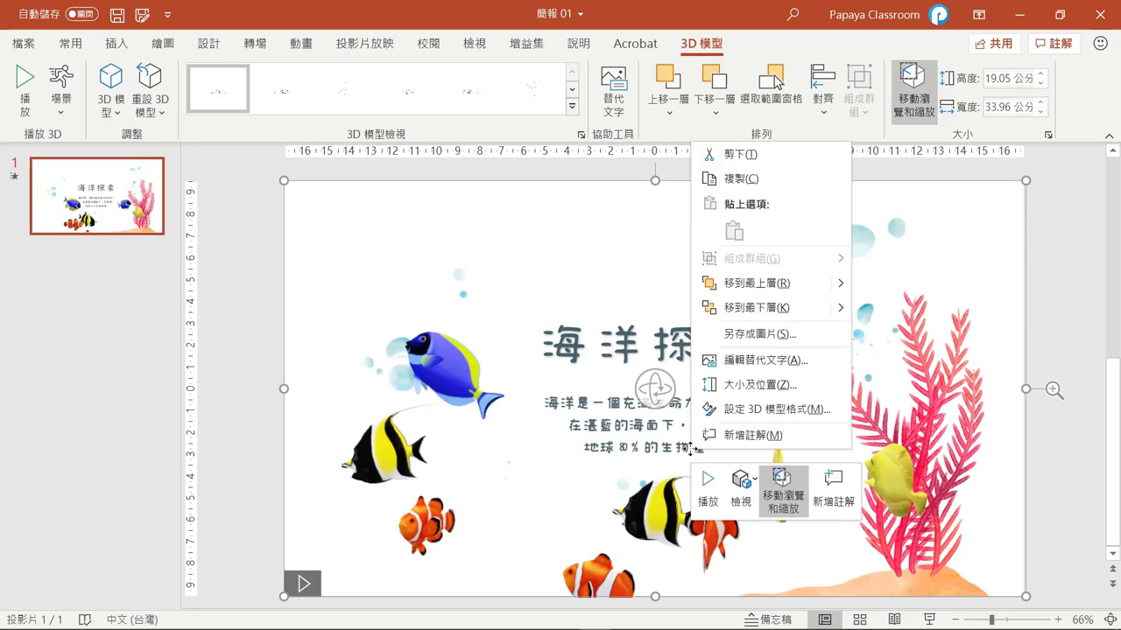
{"action": "left_click", "coordinate": [738, 188]}
{"action": "right_click", "coordinate": [740, 193]}
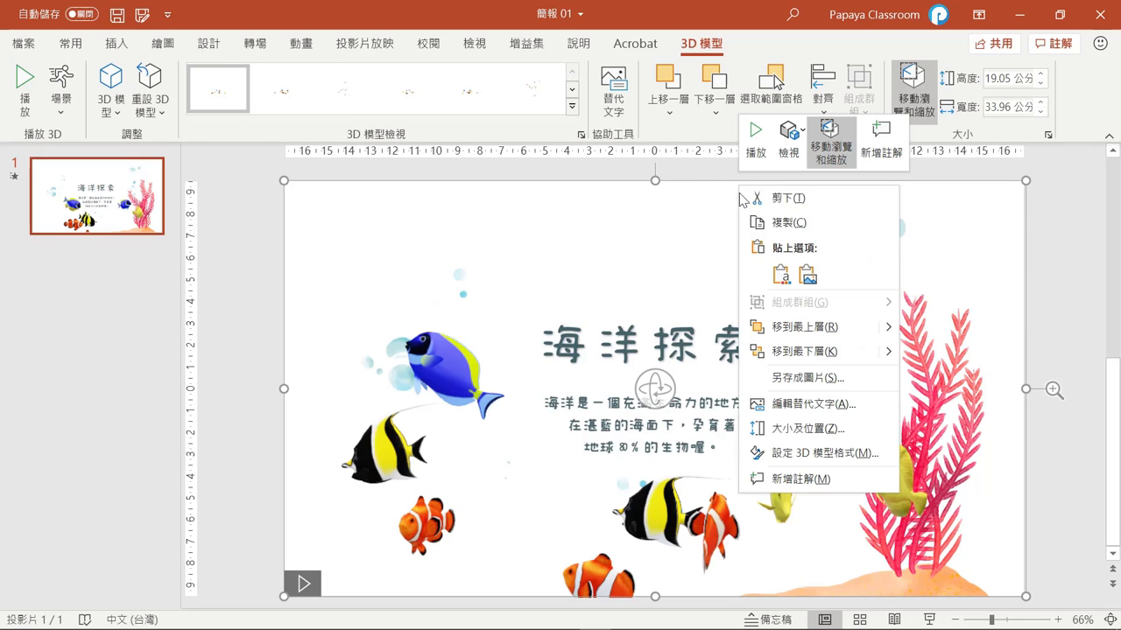
{"action": "left_click", "coordinate": [781, 275]}
Delete the leftover 3D fish object so only the static fish picture covers the slide
{"action": "left_click_drag", "start_coordinate": [661, 252], "coordinate": [553, 372]}
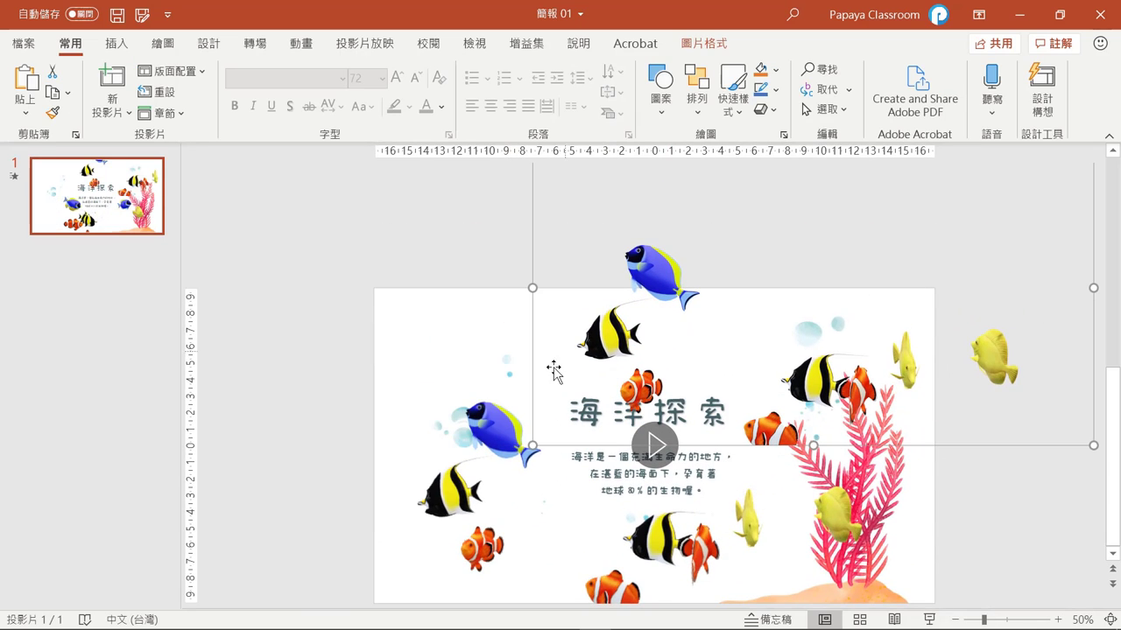
{"action": "key", "text": "Delete"}
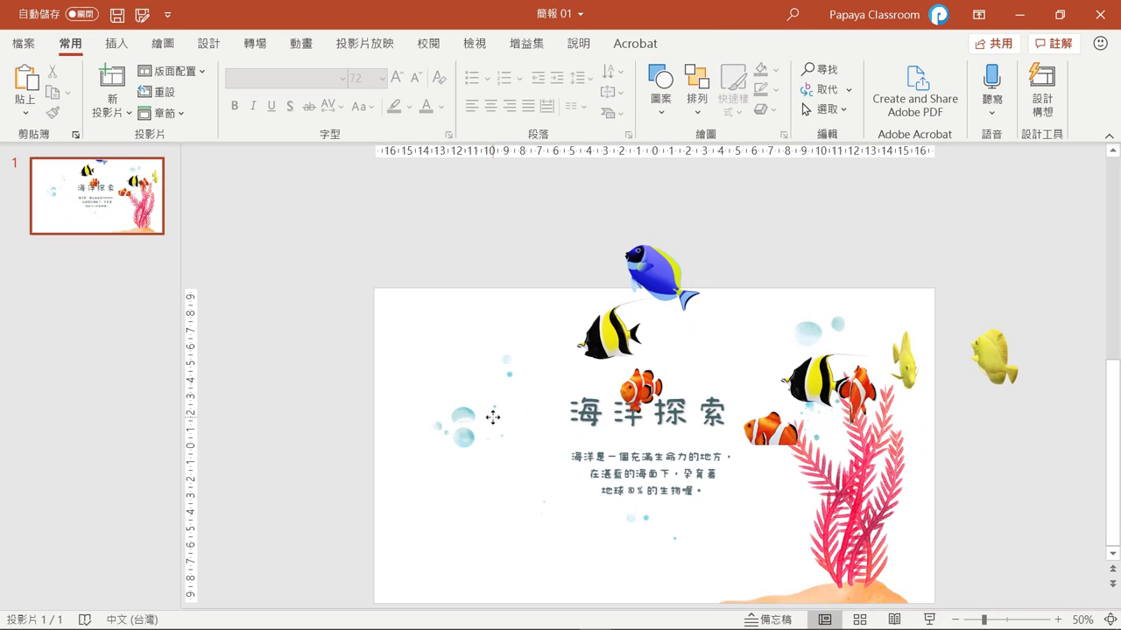
{"action": "left_click", "coordinate": [492, 417]}
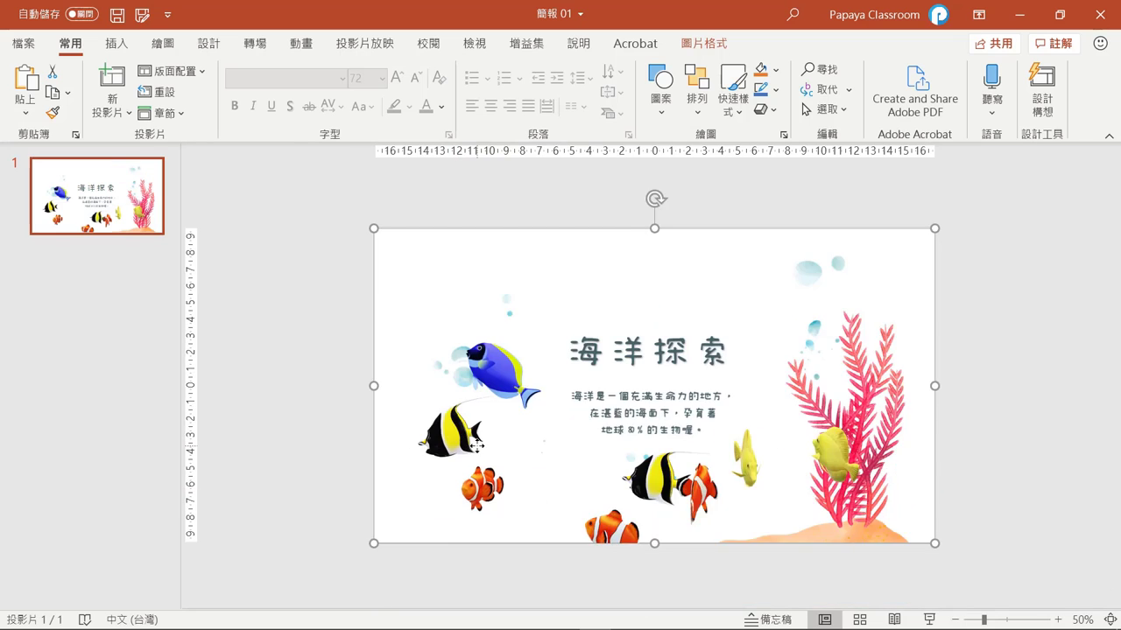
{"action": "scroll", "coordinate": [476, 445], "scroll_direction": "up", "scroll_amount": 2}
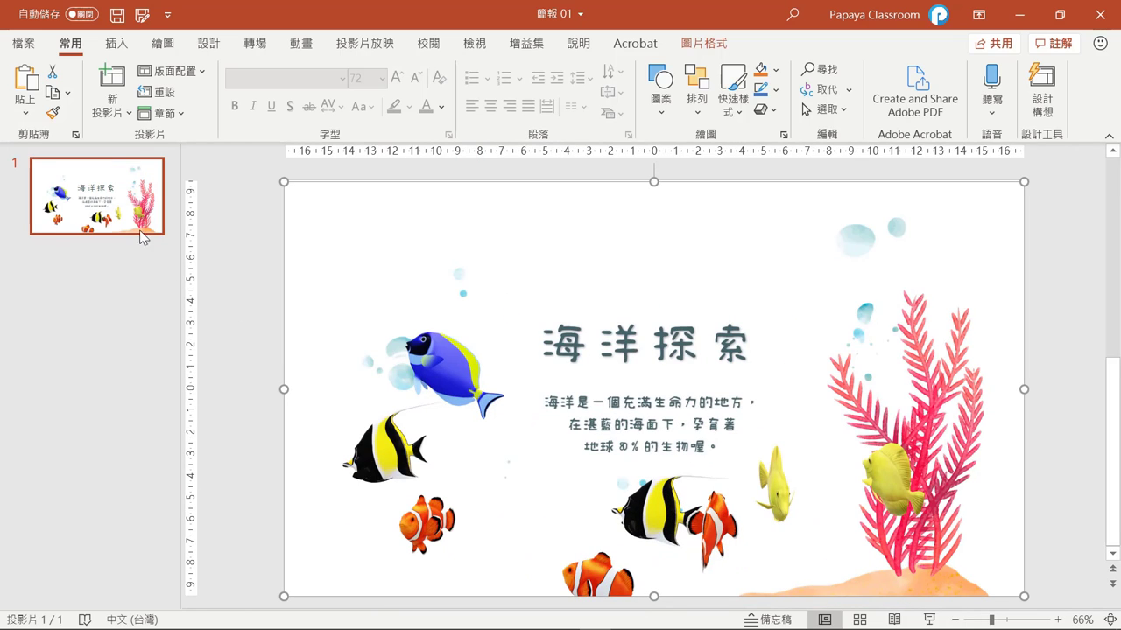
{"action": "left_click", "coordinate": [24, 45]}
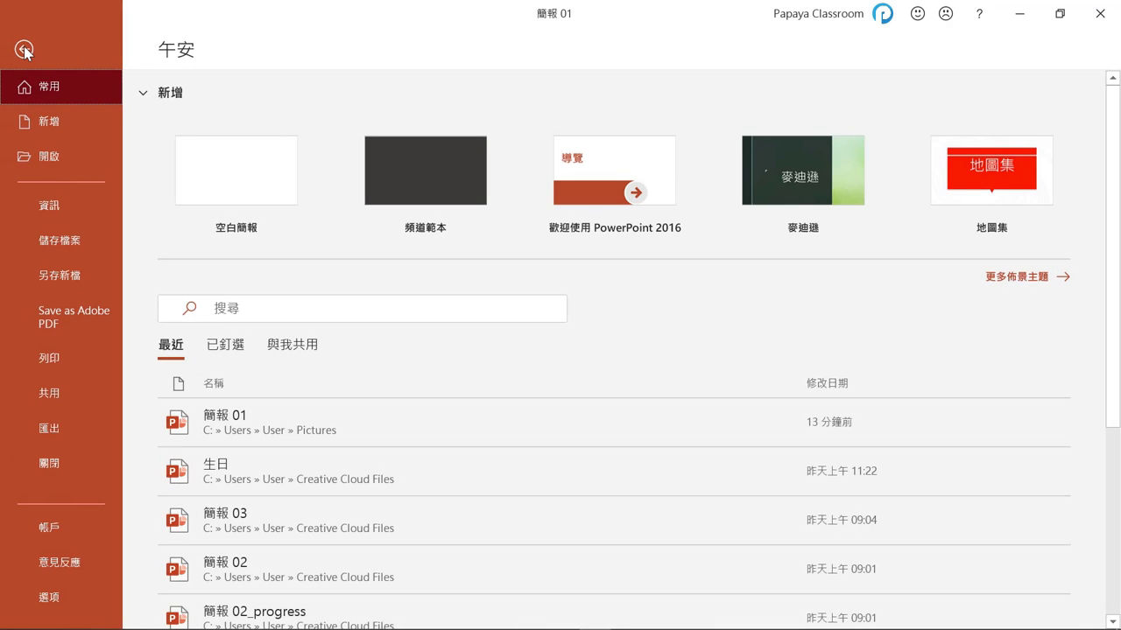
Save As PNG (*.png) and export just this slide (僅此投影片)
{"action": "left_click", "coordinate": [51, 275]}
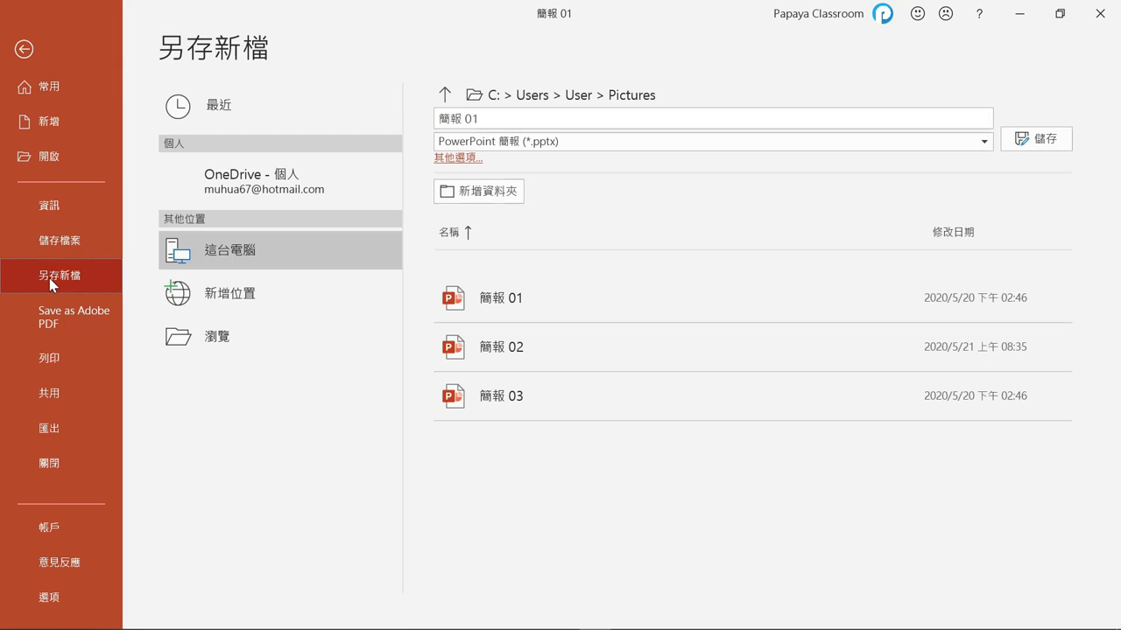
{"action": "left_click", "coordinate": [572, 141]}
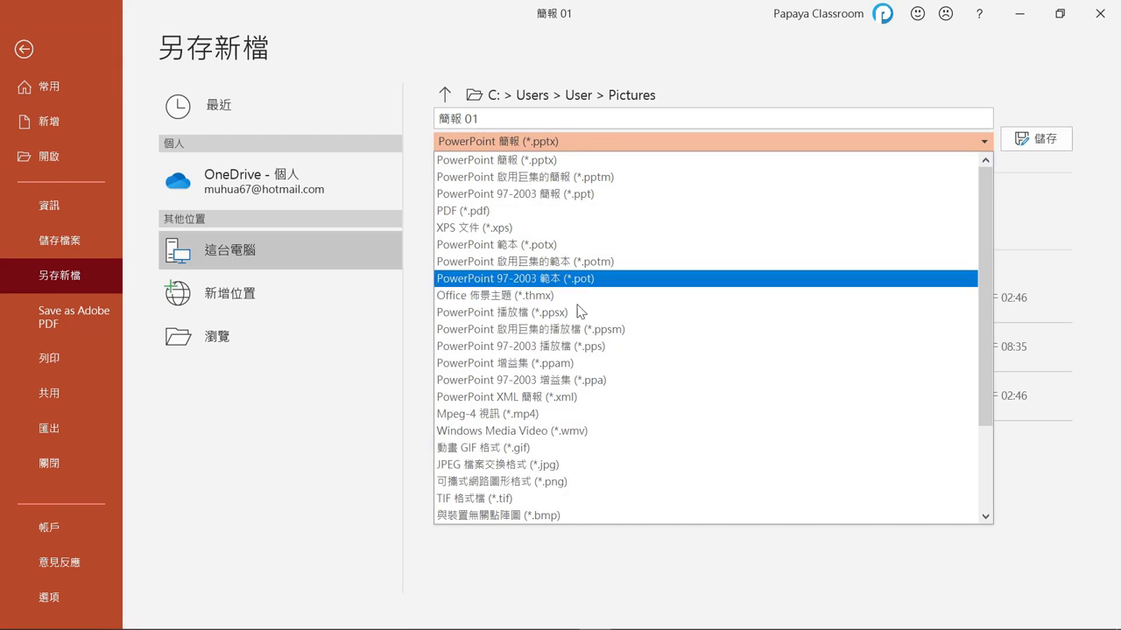
{"action": "left_click", "coordinate": [584, 489]}
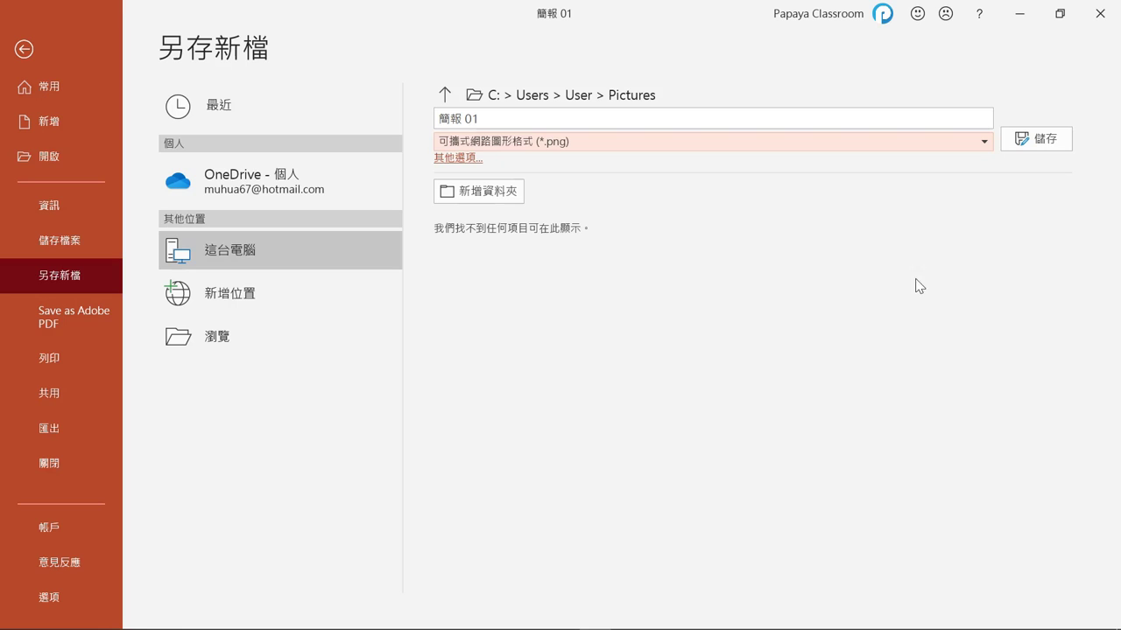
{"action": "left_click", "coordinate": [1017, 151]}
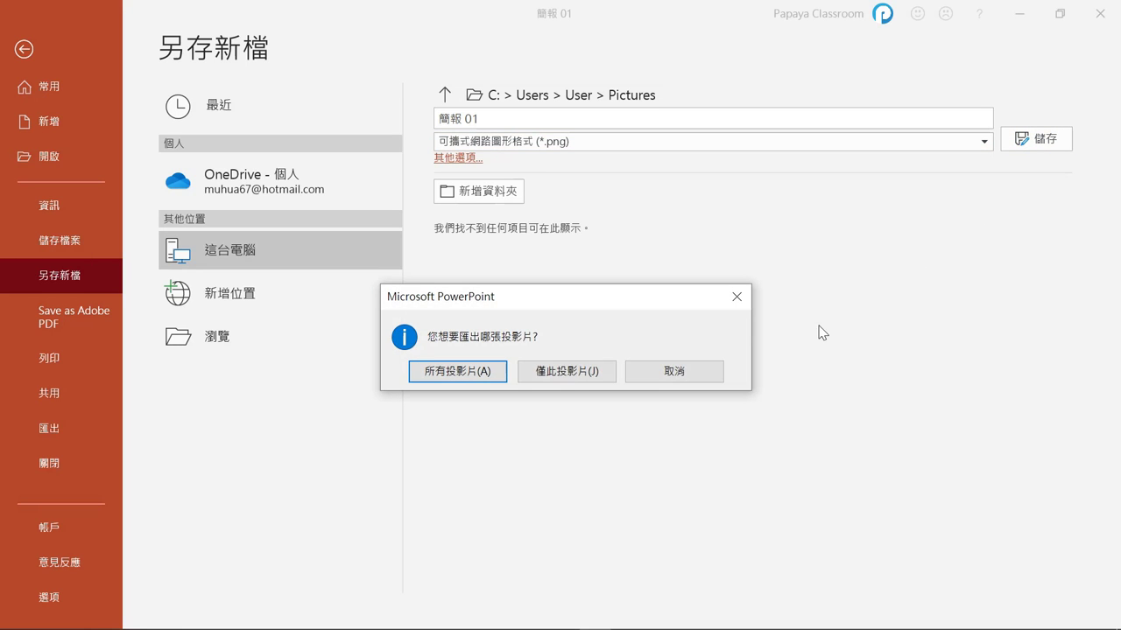
{"action": "left_click", "coordinate": [572, 377]}
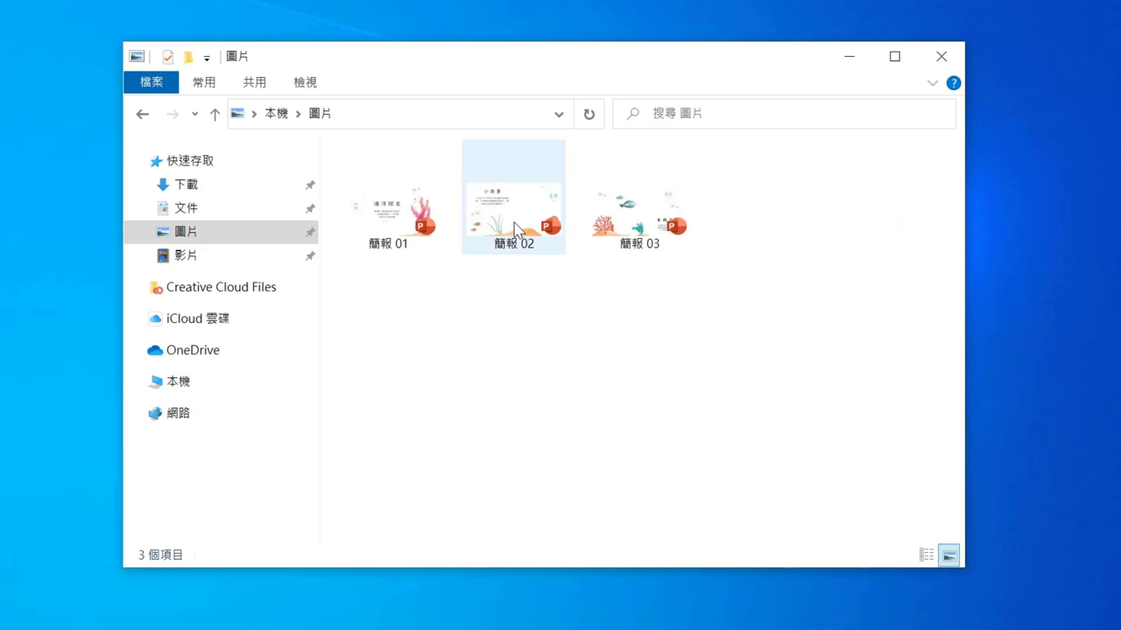
Open 簡報 02, the 小丑魚 clownfish slide, from the Pictures folder
{"action": "left_click", "coordinate": [515, 226]}
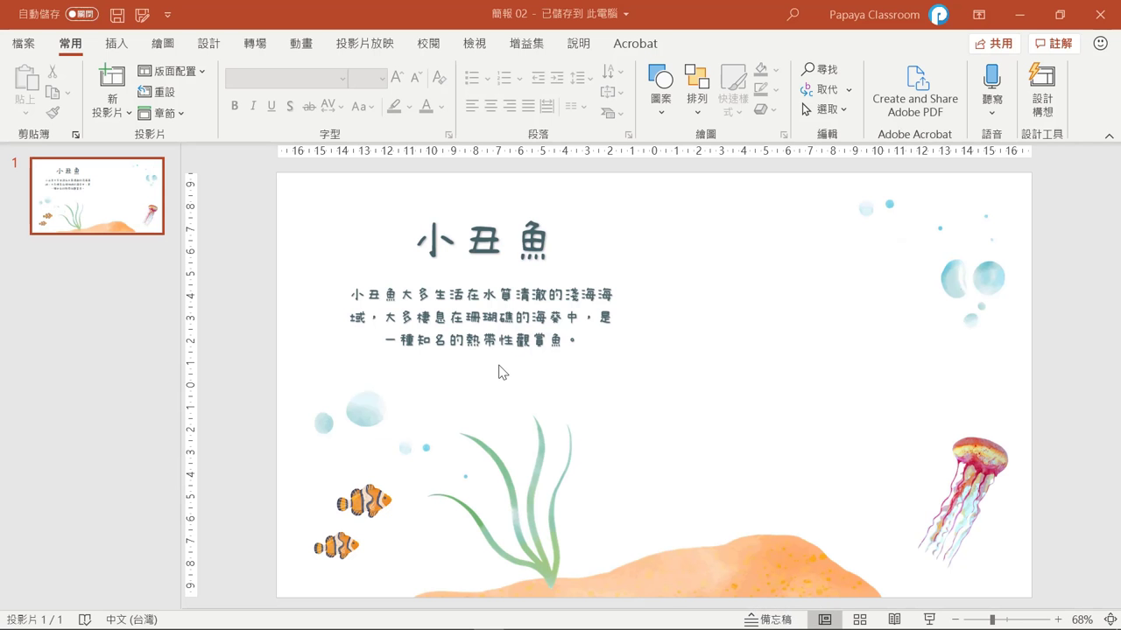
Check the file types listed on the Save As page
{"action": "left_click", "coordinate": [32, 49]}
{"action": "left_click", "coordinate": [50, 278]}
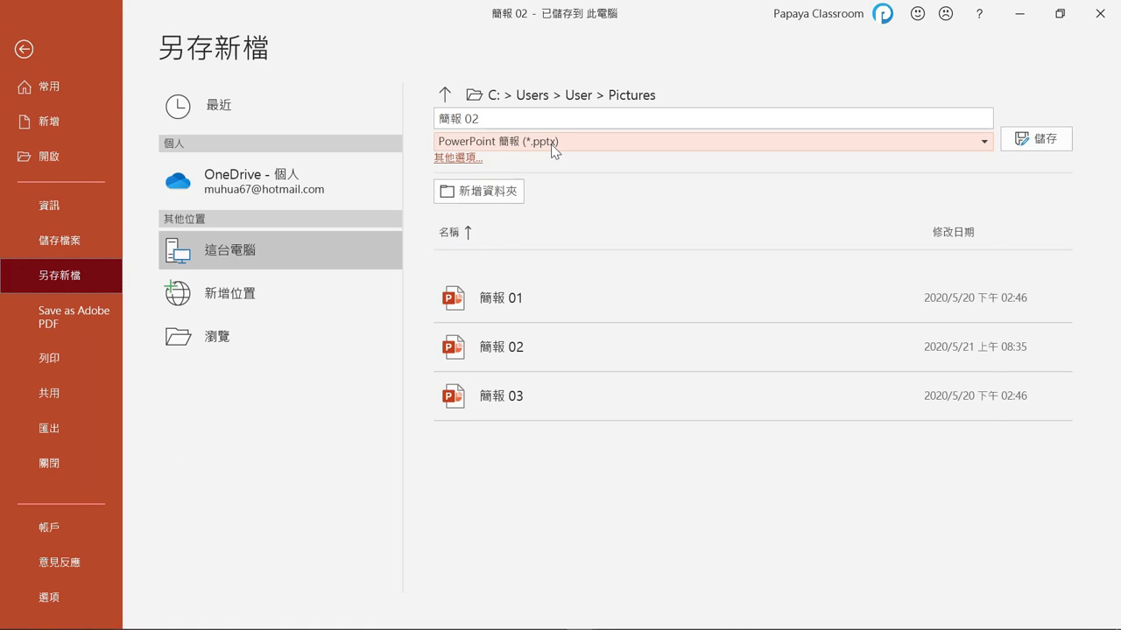
{"action": "left_click", "coordinate": [555, 143]}
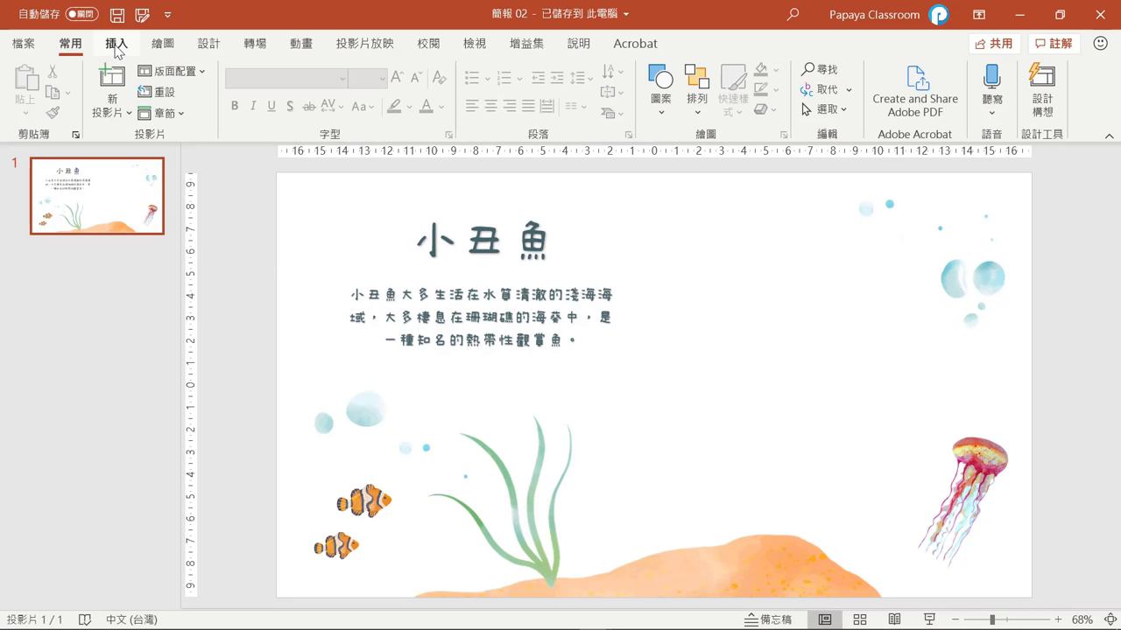
Insert the Under the Sea clownfish 3D model and rotate it to a side view
{"action": "left_click", "coordinate": [116, 44]}
{"action": "left_click", "coordinate": [357, 74]}
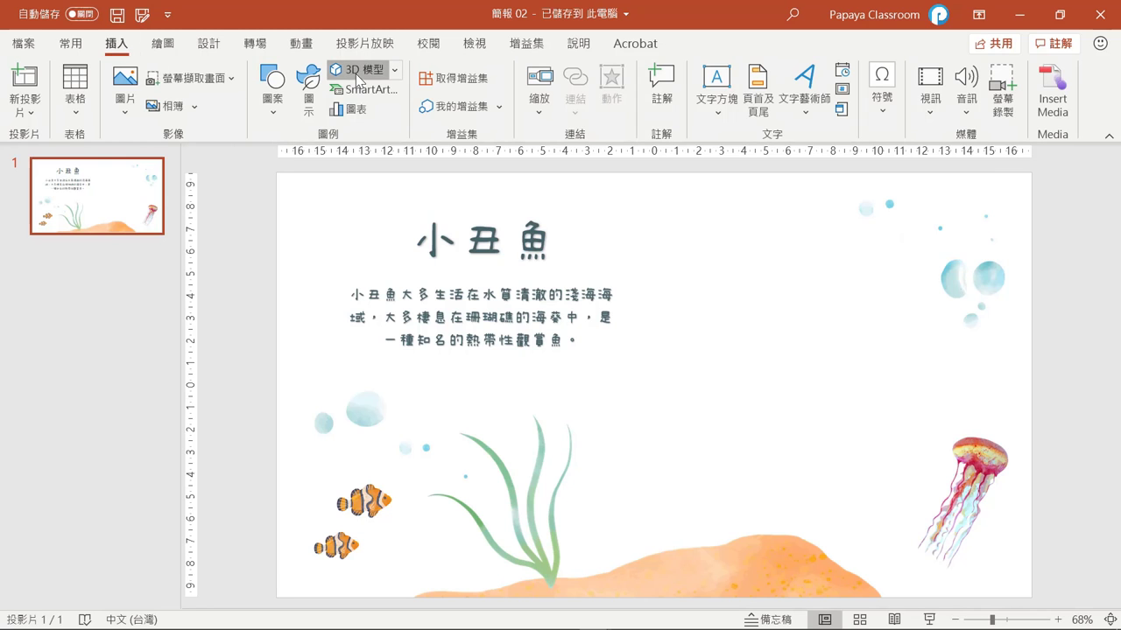
{"action": "scroll", "coordinate": [472, 289], "scroll_direction": "down", "scroll_amount": 5}
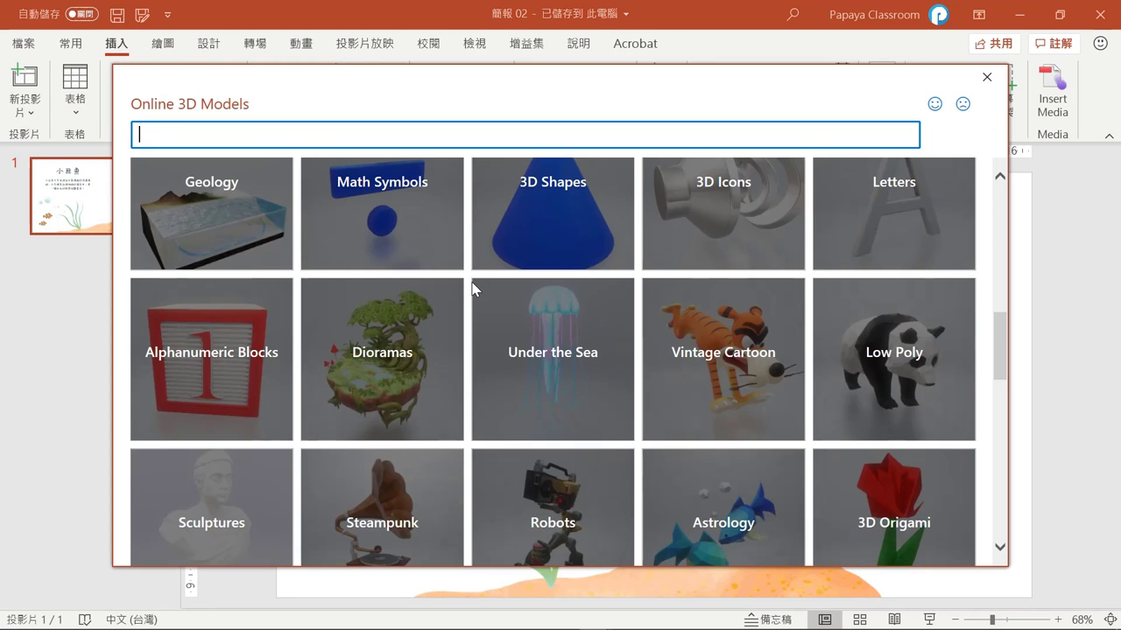
{"action": "left_click", "coordinate": [522, 338]}
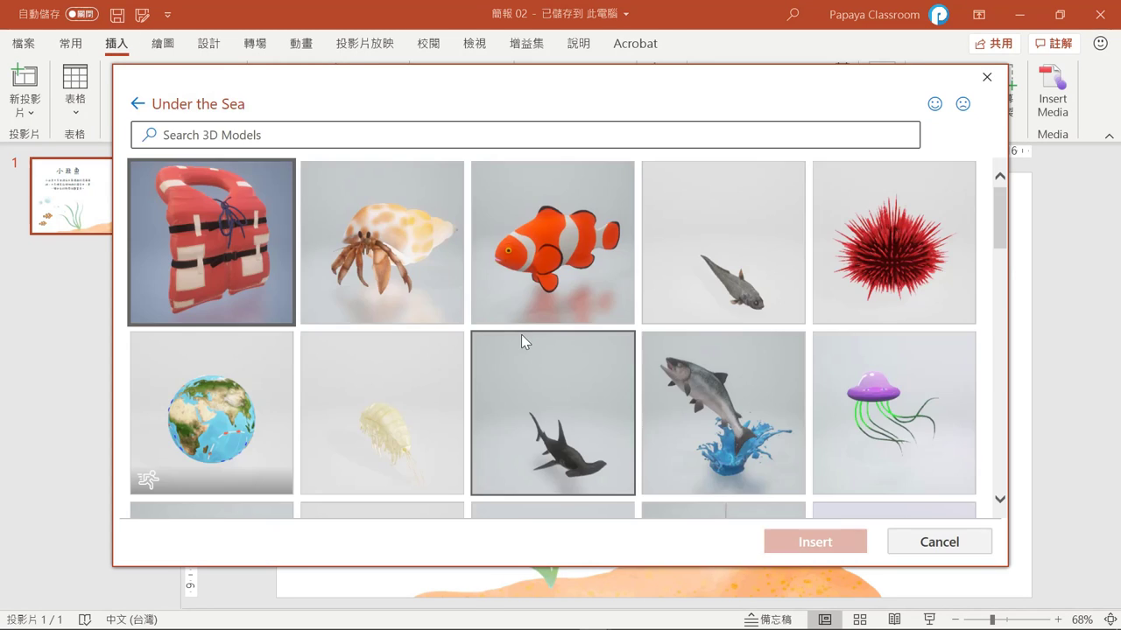
{"action": "left_click", "coordinate": [534, 287]}
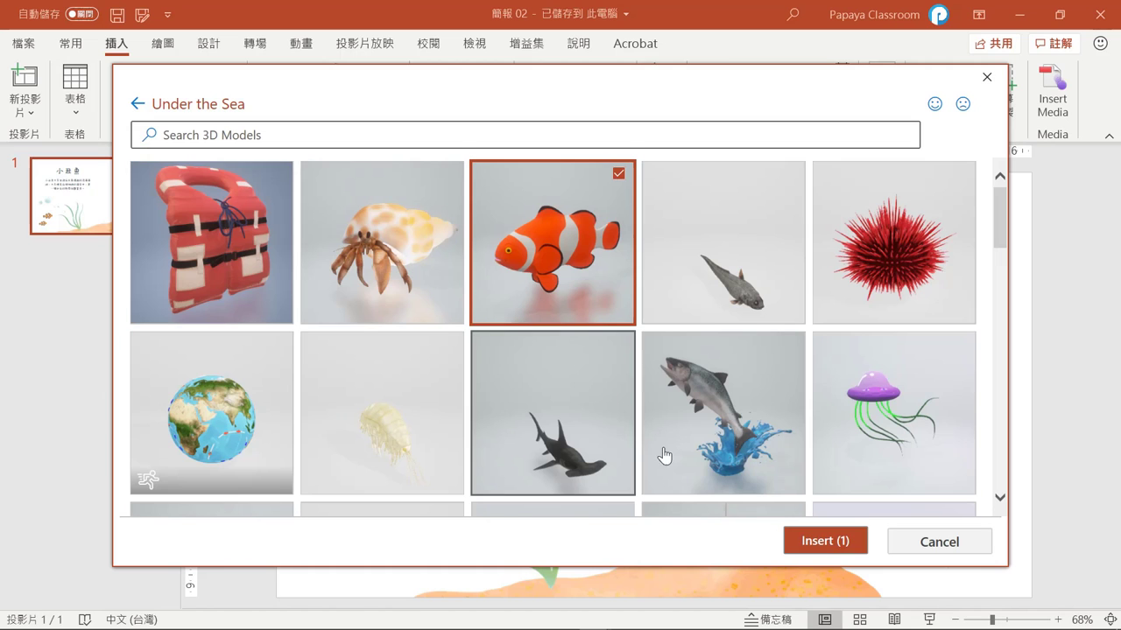
{"action": "left_click", "coordinate": [813, 542]}
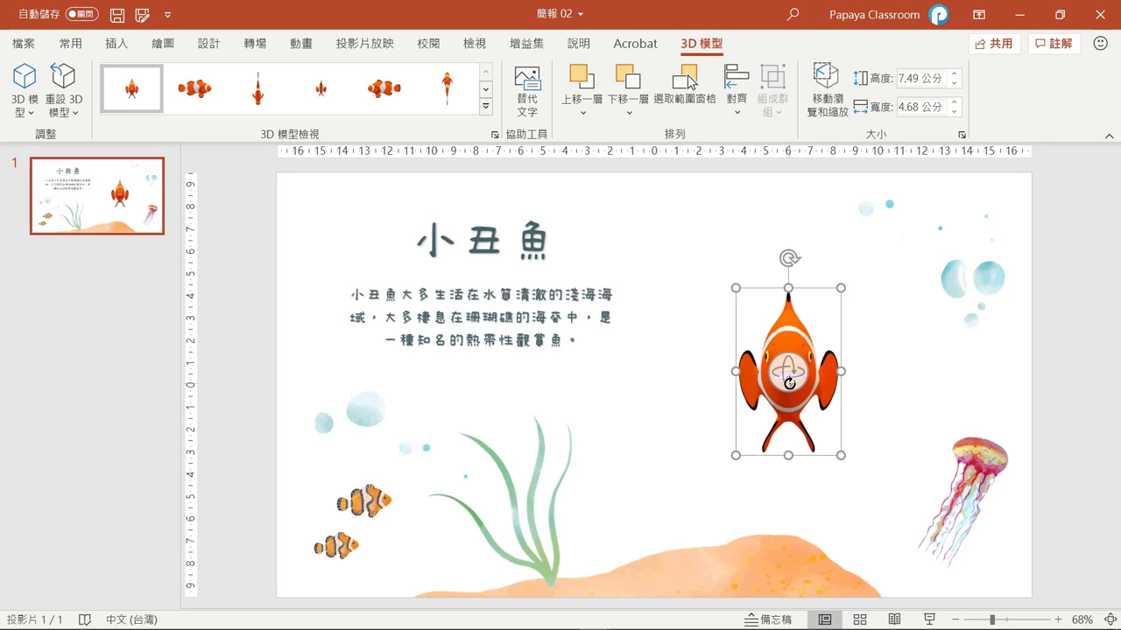
{"action": "mouse_move", "coordinate": [788, 374]}
{"action": "left_mouse_down"}
{"action": "mouse_move", "coordinate": [717, 405]}
{"action": "mouse_move", "coordinate": [704, 399]}
{"action": "left_mouse_up"}
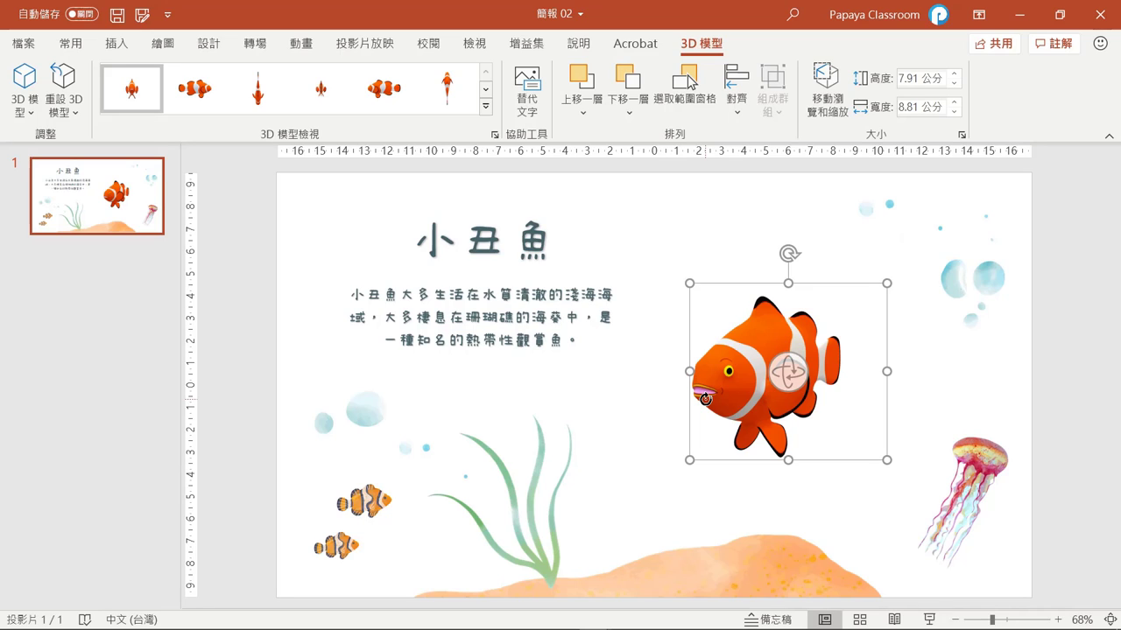
Apply the 3D 到達 entrance animation to the clownfish and adjust its effect options
{"action": "left_click", "coordinate": [300, 46]}
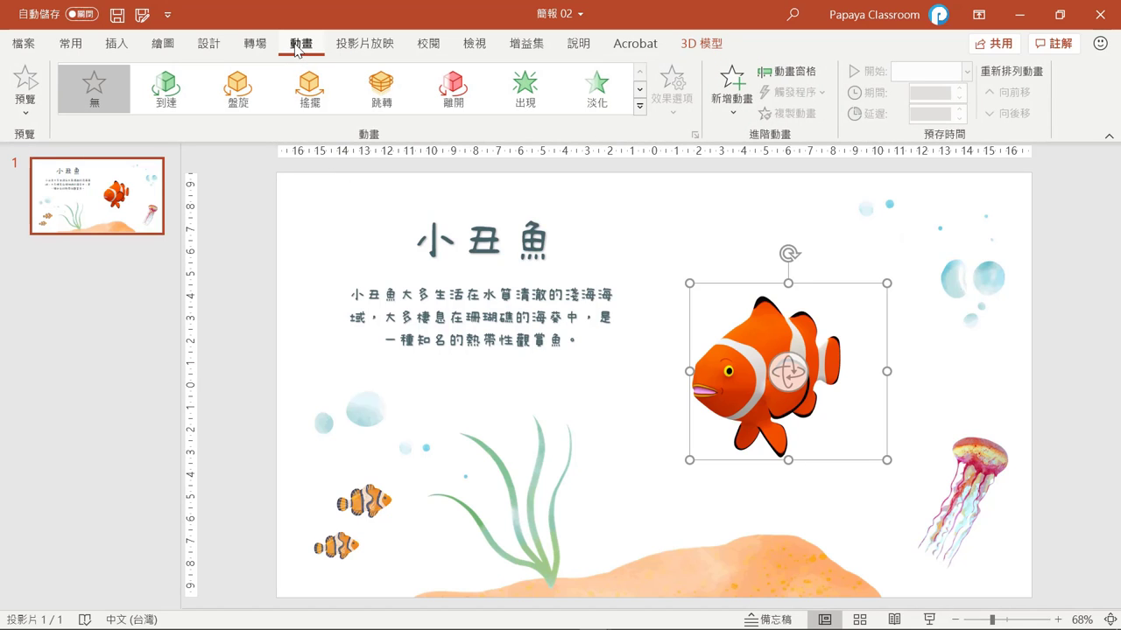
{"action": "left_click", "coordinate": [162, 102]}
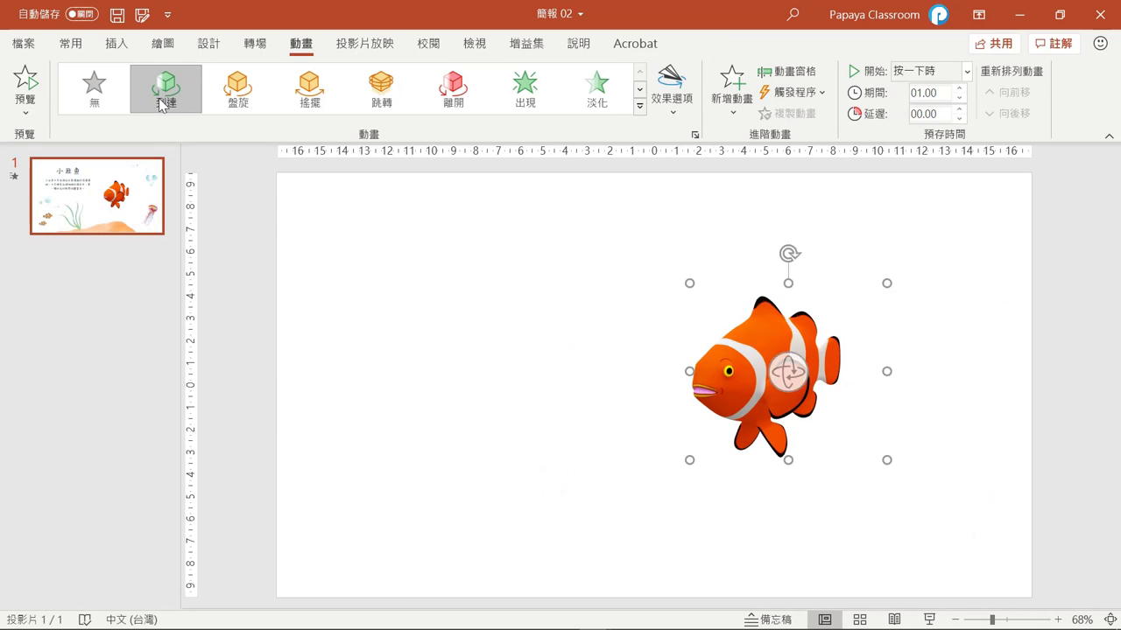
{"action": "left_click", "coordinate": [669, 96]}
{"action": "left_click", "coordinate": [813, 303]}
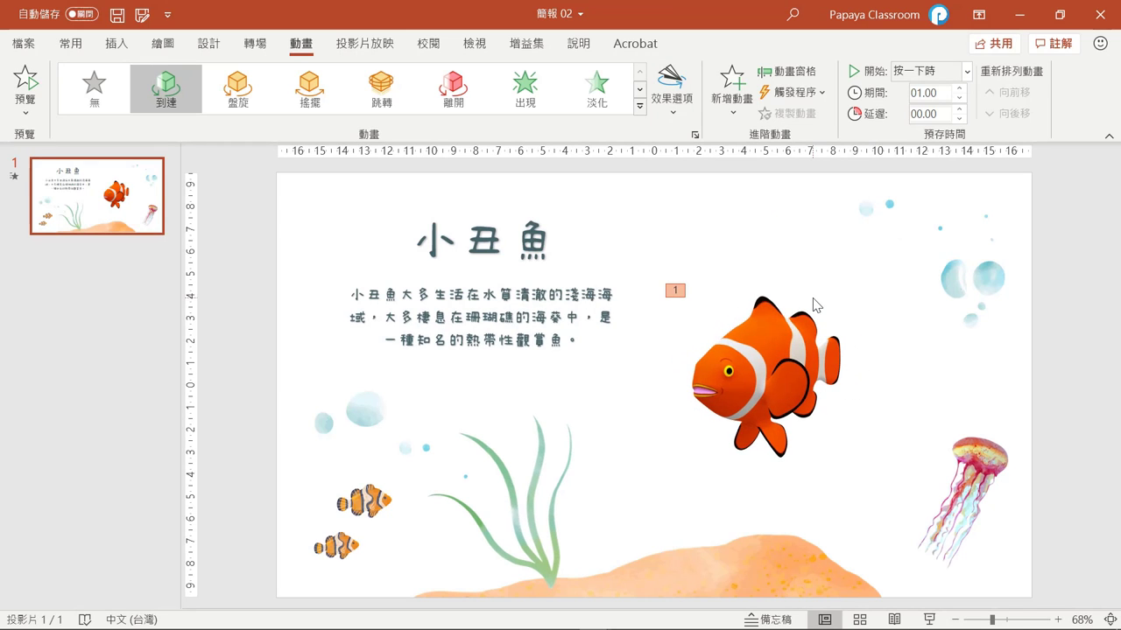
Add a 5-second 搖擺 swivel animation to play after the entrance
{"action": "left_click", "coordinate": [732, 97]}
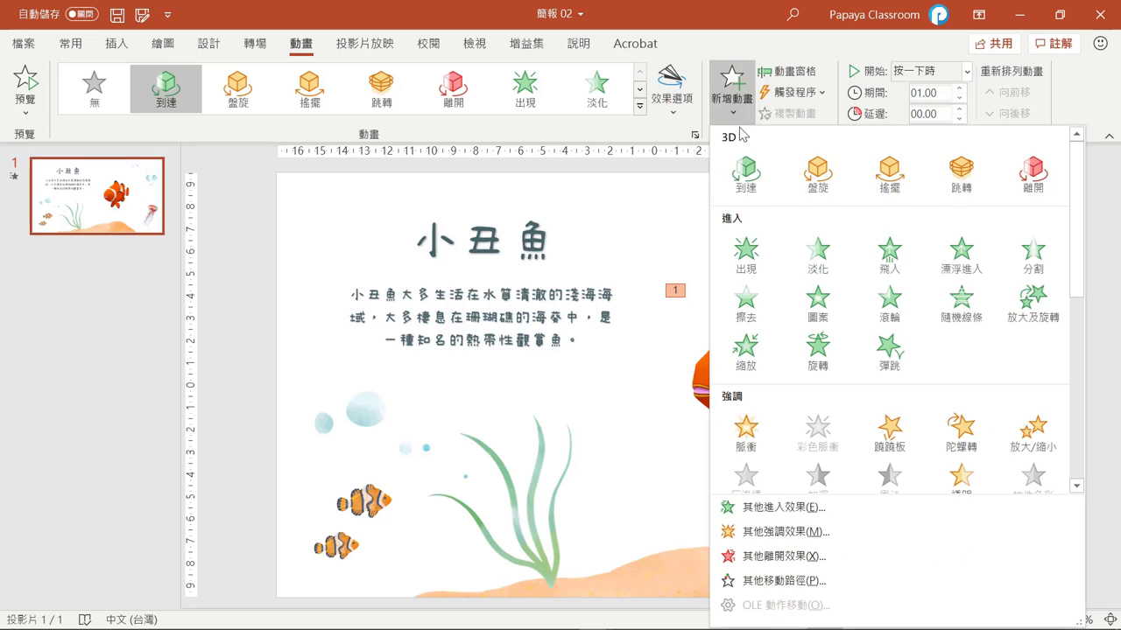
{"action": "left_click", "coordinate": [872, 194]}
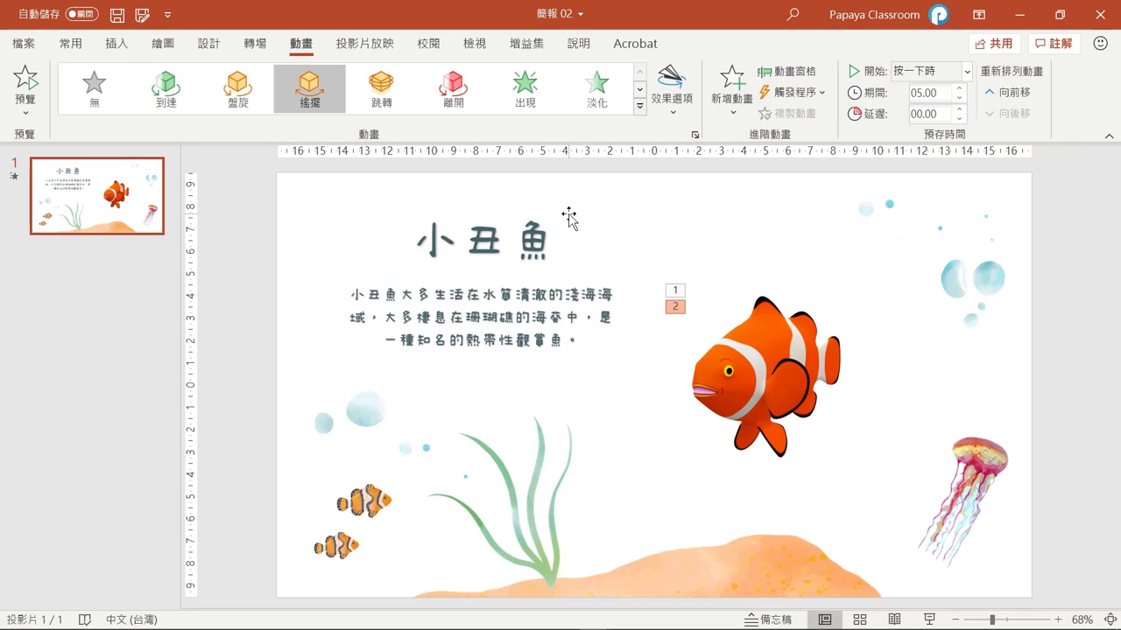
{"action": "left_click", "coordinate": [569, 213]}
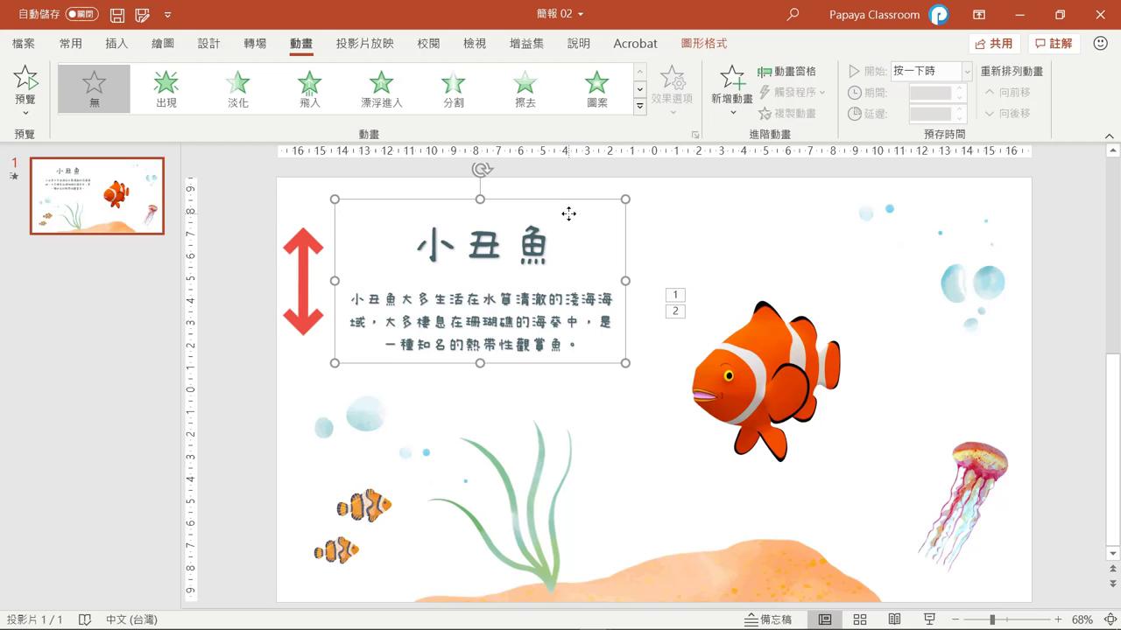
Give the 小丑魚 title and caption a short 線條 straight-line motion path
{"action": "left_click", "coordinate": [640, 107]}
{"action": "scroll", "coordinate": [395, 358], "scroll_direction": "down", "scroll_amount": 3}
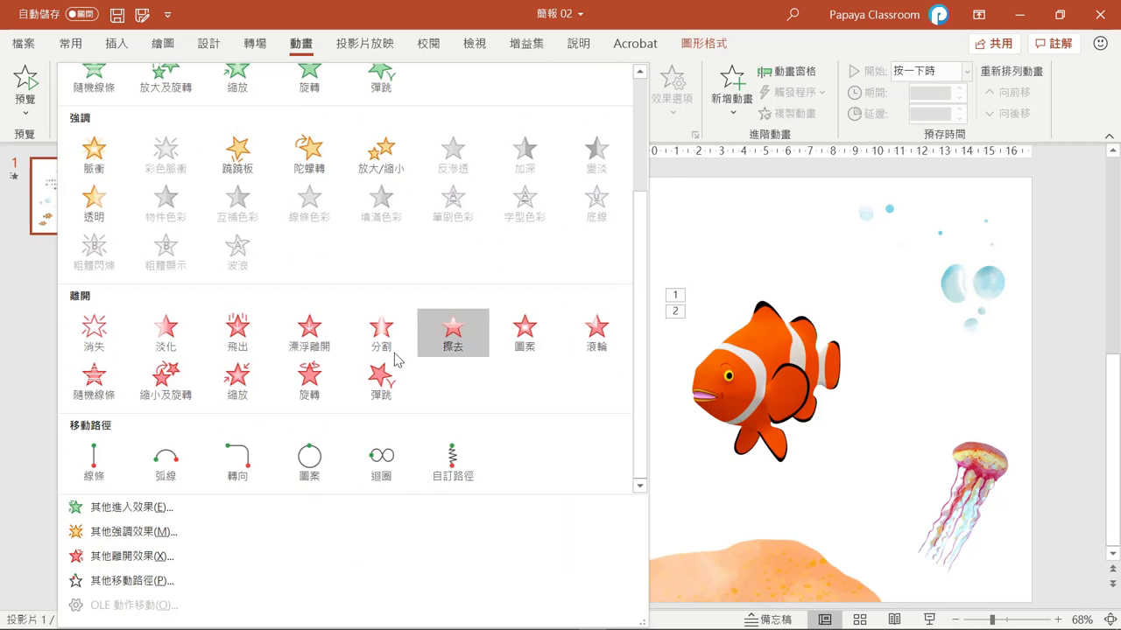
{"action": "left_click", "coordinate": [94, 461]}
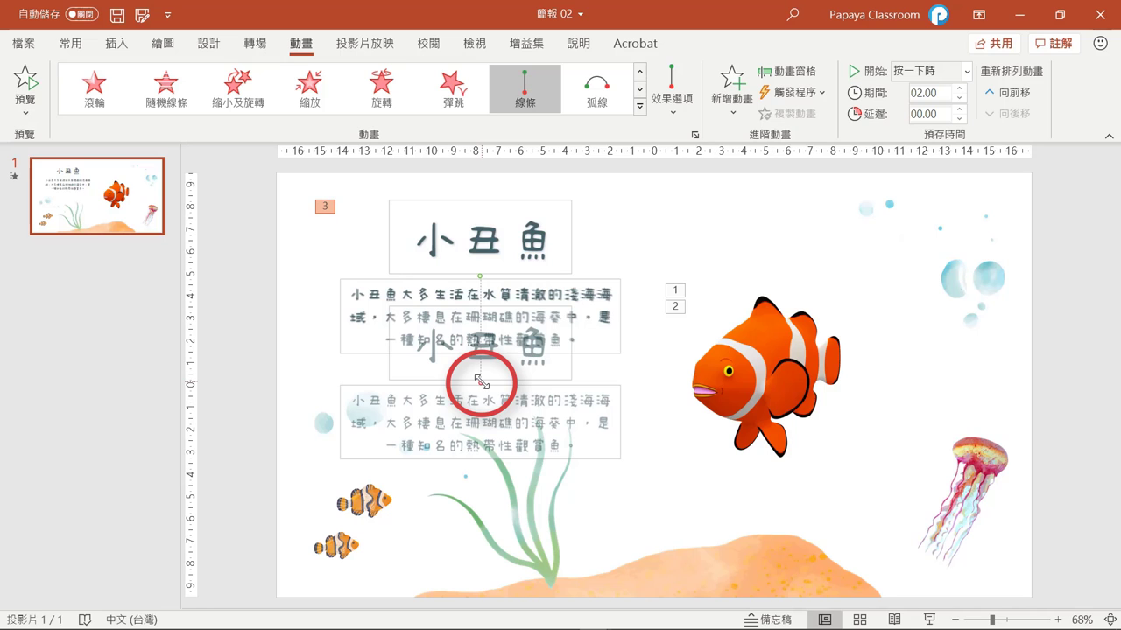
{"action": "scroll", "coordinate": [480, 379], "scroll_direction": "up", "scroll_amount": 8, "text": "ctrl"}
{"action": "left_click_drag", "start_coordinate": [513, 468], "coordinate": [504, 244]}
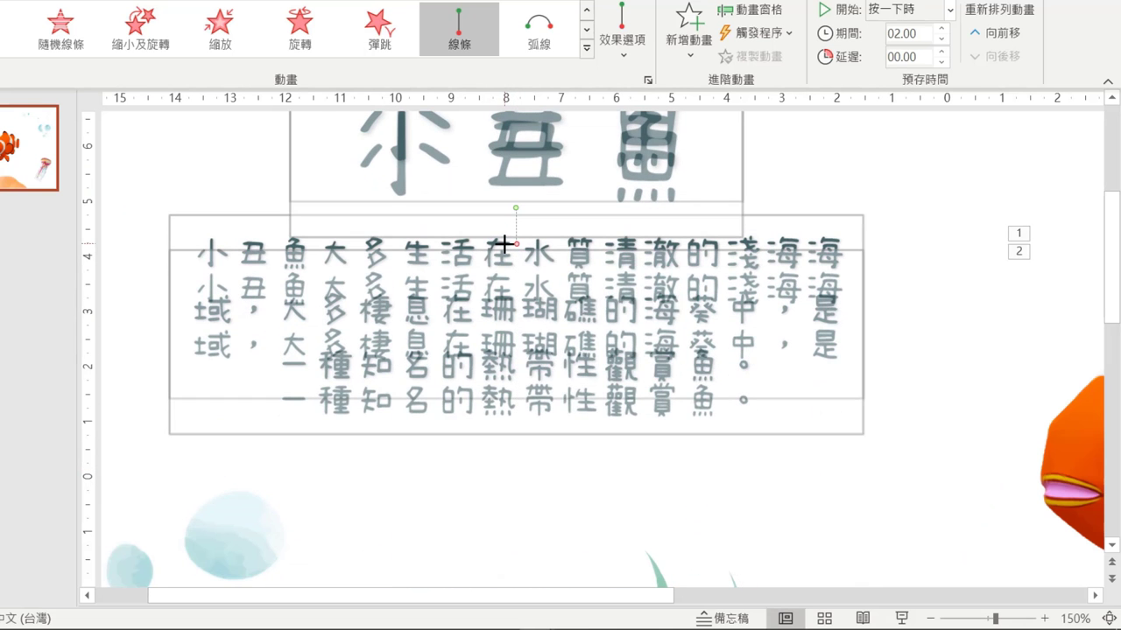
{"action": "scroll", "coordinate": [643, 349], "scroll_direction": "down", "scroll_amount": 8, "text": "ctrl"}
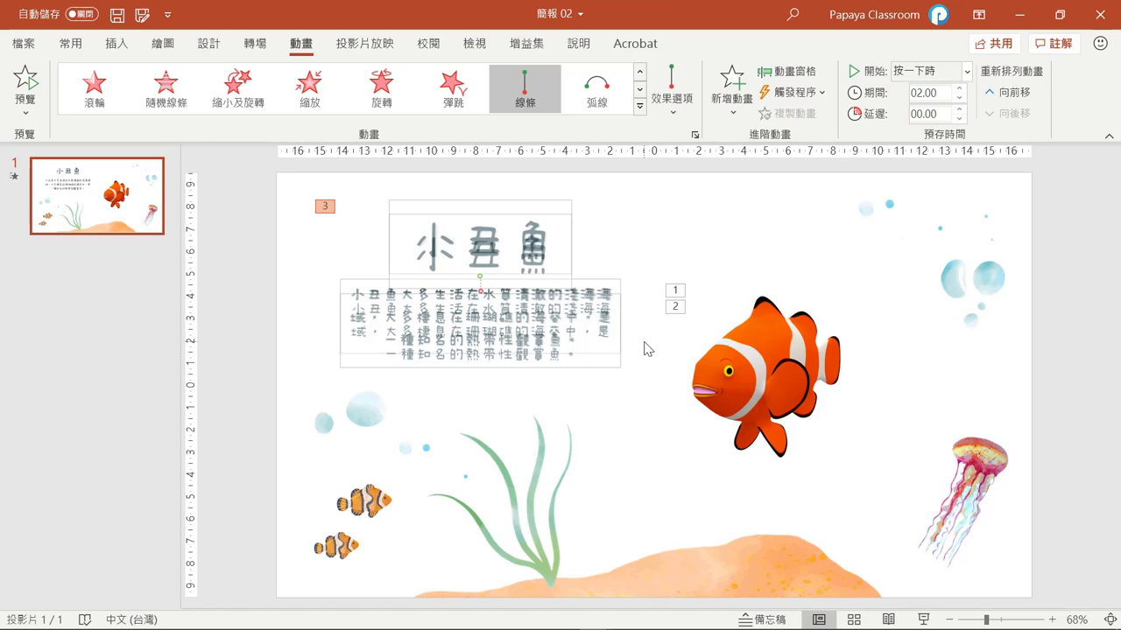
Set the arrive, swivel and text-motion animations to 與前動畫同時, delaying the swivel by 1 second
{"action": "left_click", "coordinate": [795, 77]}
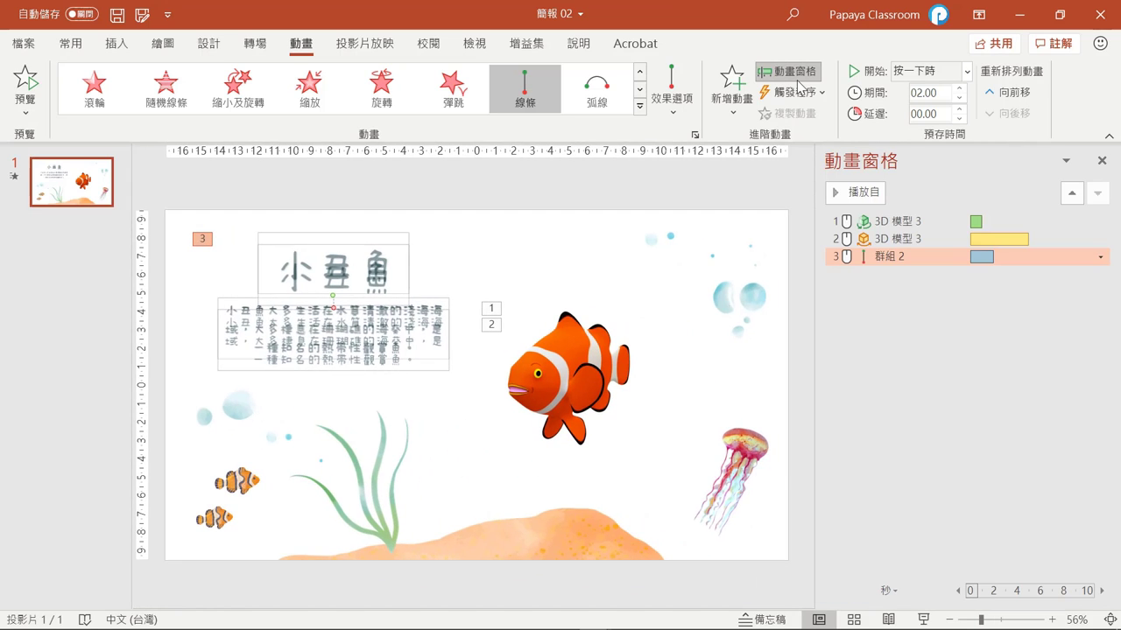
{"action": "left_click", "coordinate": [1094, 221]}
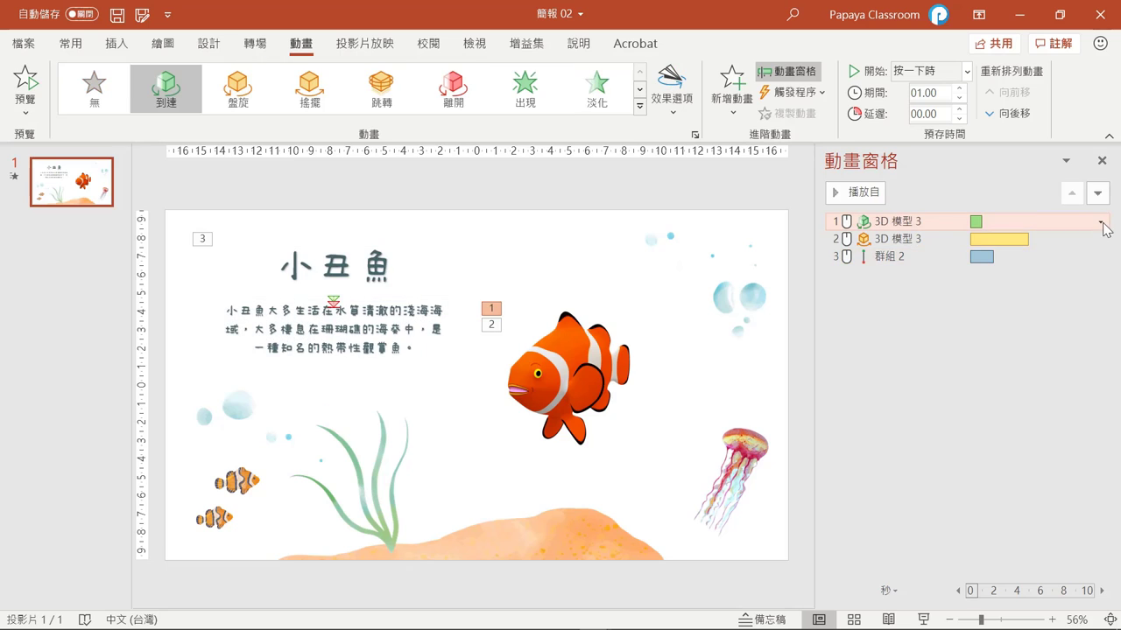
{"action": "left_click", "coordinate": [1100, 221]}
{"action": "left_click", "coordinate": [1085, 261]}
{"action": "left_click", "coordinate": [1099, 239]}
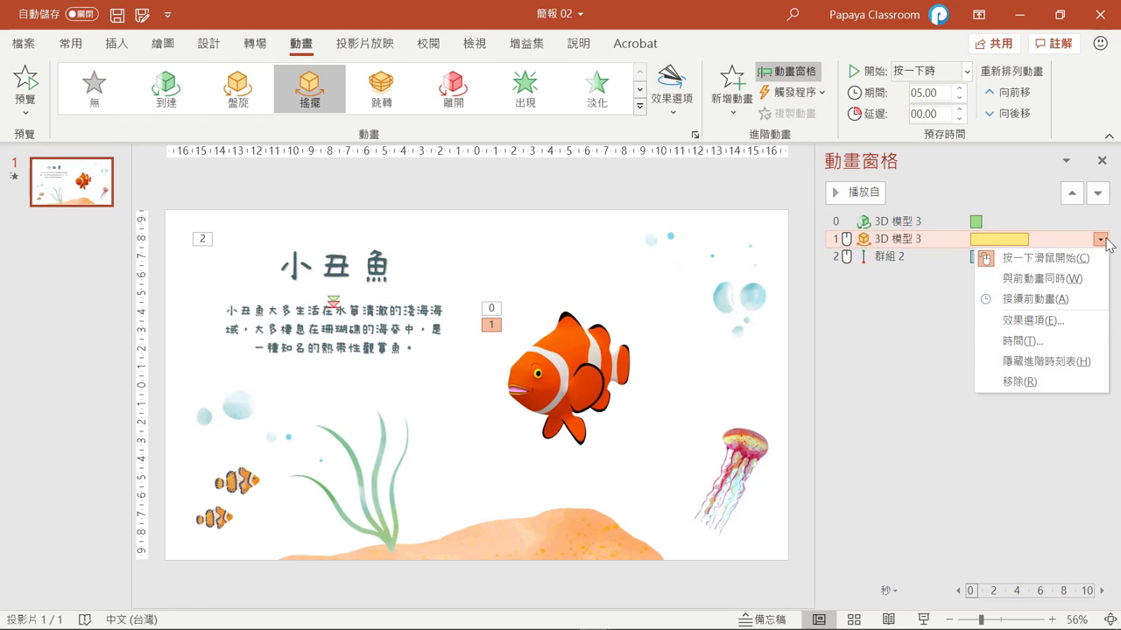
{"action": "left_click", "coordinate": [1085, 279]}
{"action": "left_click", "coordinate": [1093, 257]}
{"action": "left_click", "coordinate": [1100, 257]}
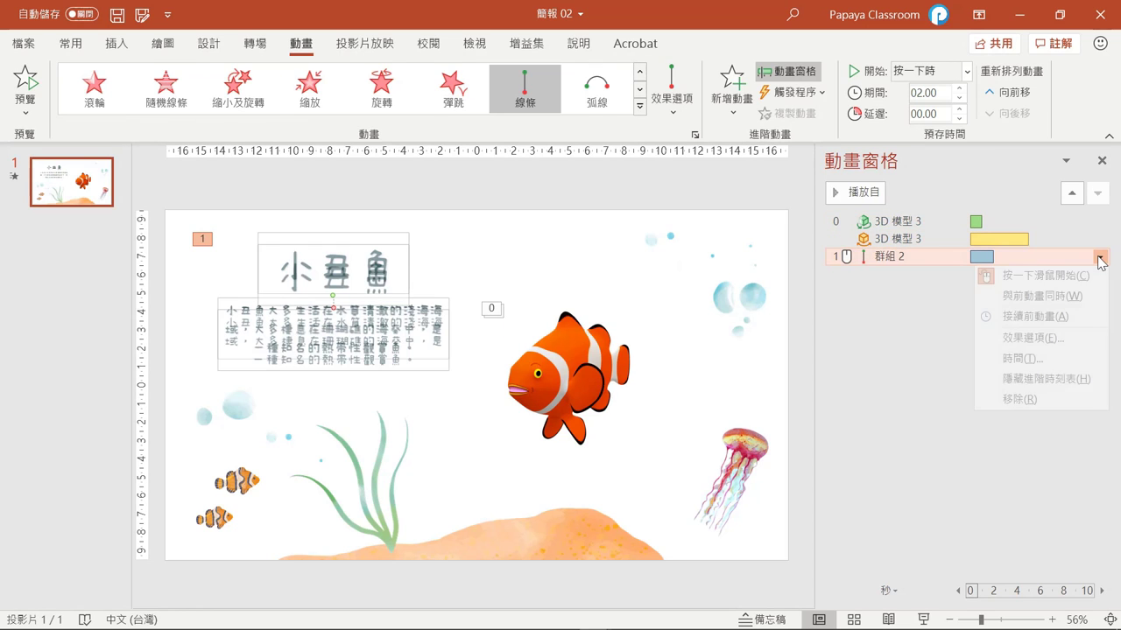
{"action": "left_click", "coordinate": [1092, 297]}
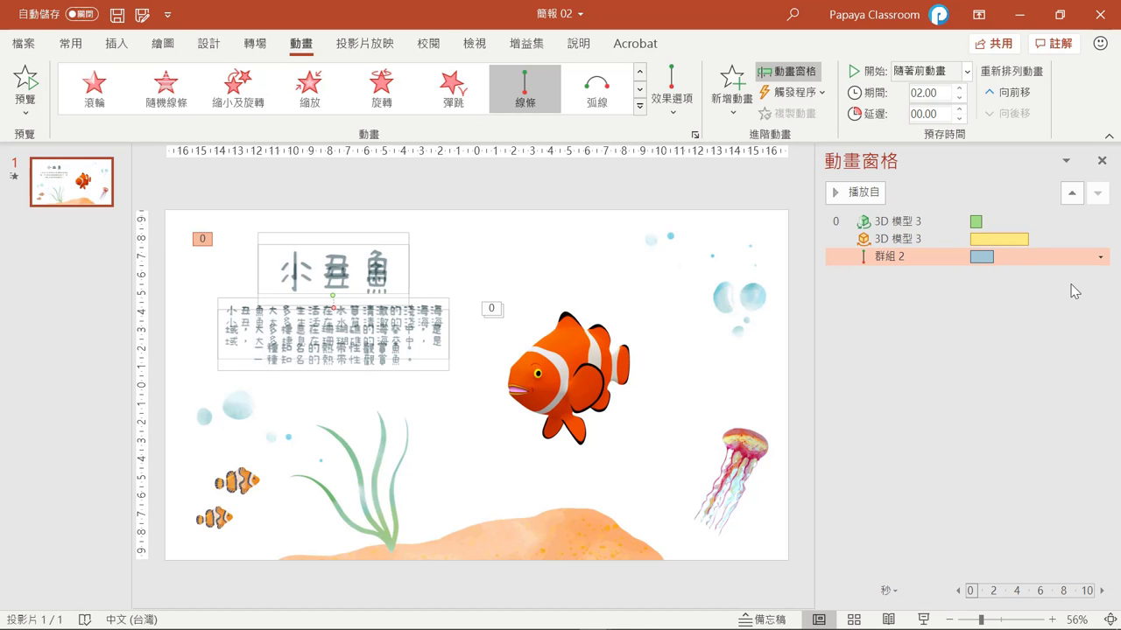
{"action": "left_click", "coordinate": [987, 239]}
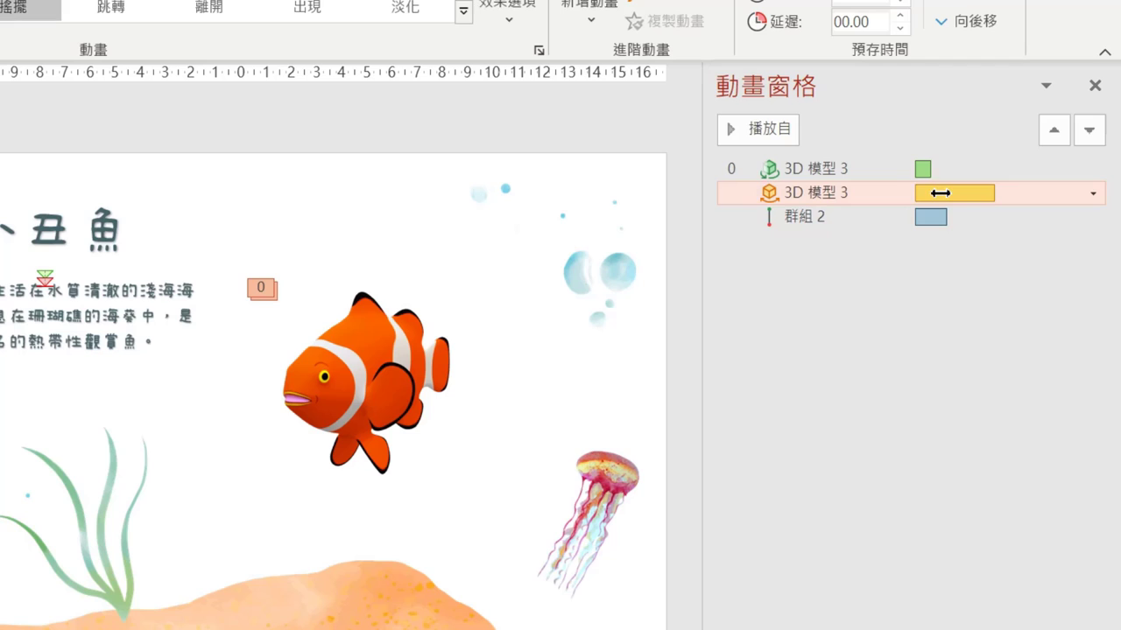
{"action": "left_click_drag", "start_coordinate": [940, 193], "coordinate": [960, 201]}
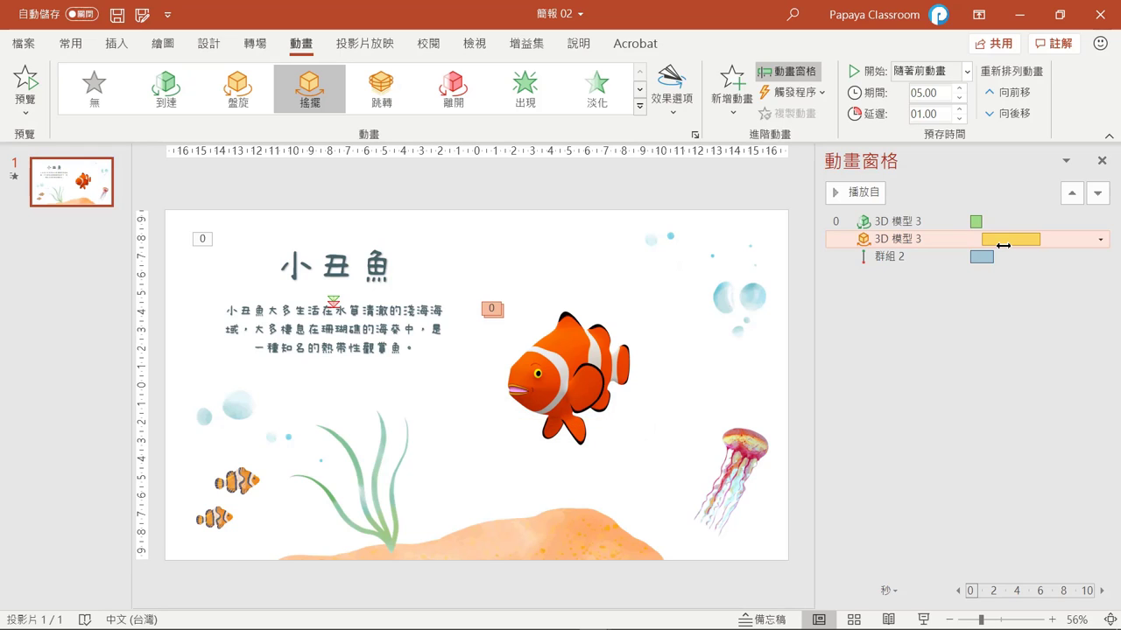
Make the clownfish's swivel auto-reverse and repeat until the end of the slide
{"action": "left_click", "coordinate": [1100, 239]}
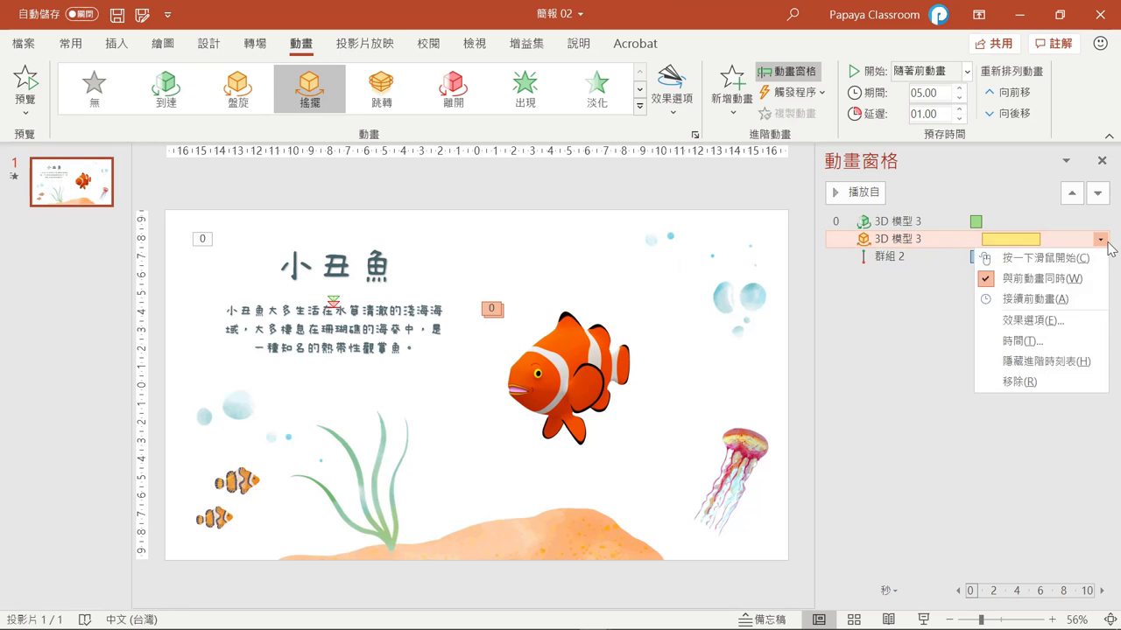
{"action": "left_click", "coordinate": [1062, 322]}
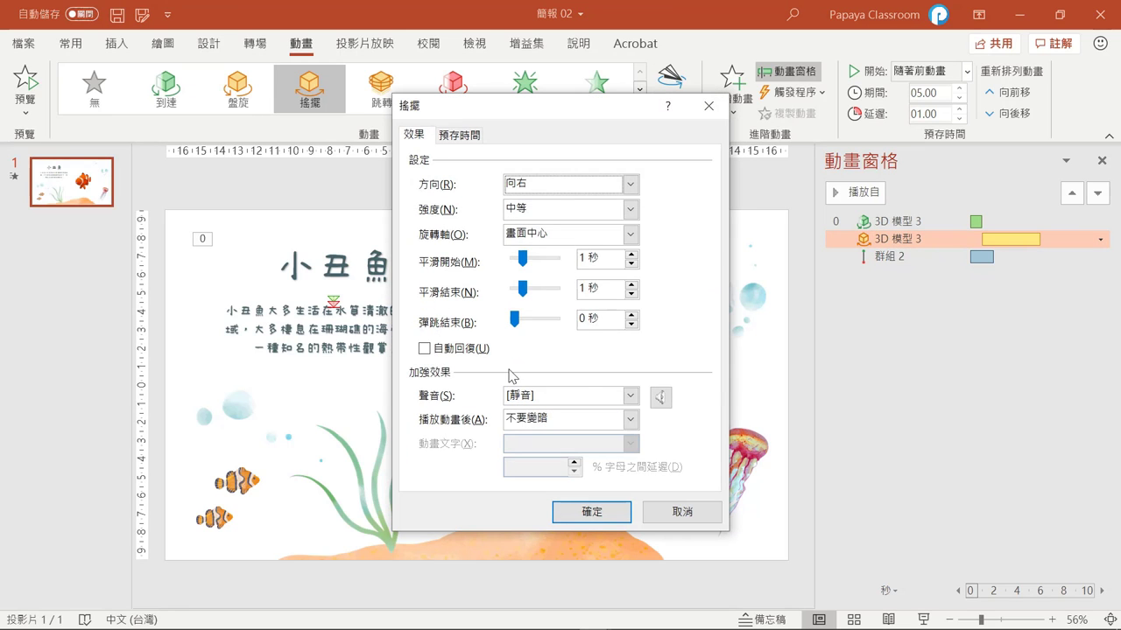
{"action": "left_click", "coordinate": [426, 348]}
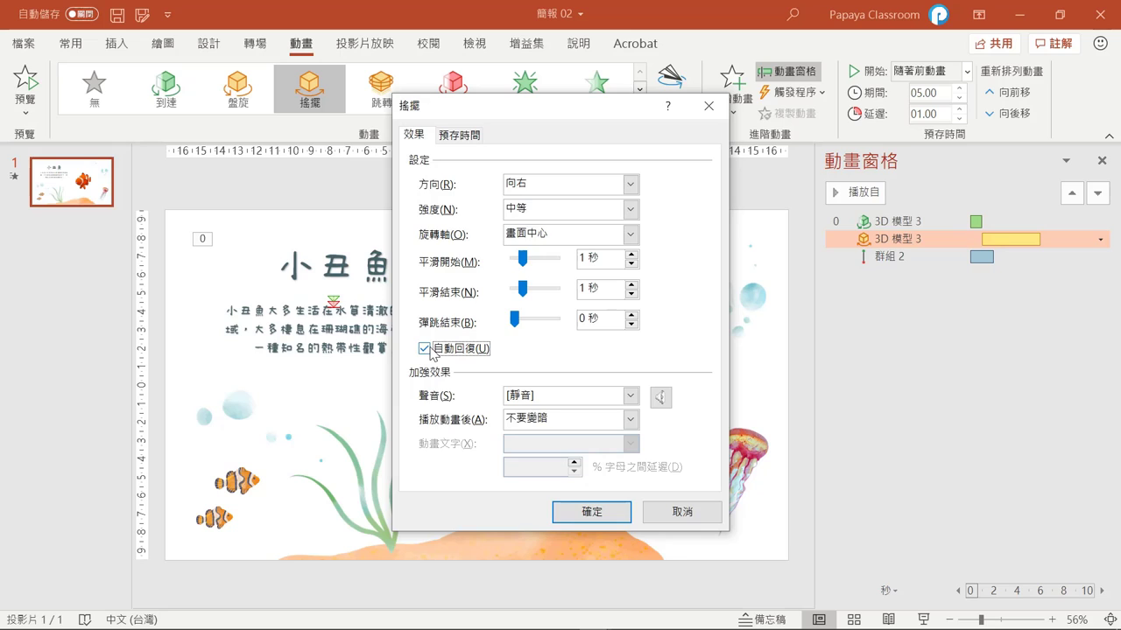
{"action": "left_click", "coordinate": [461, 136]}
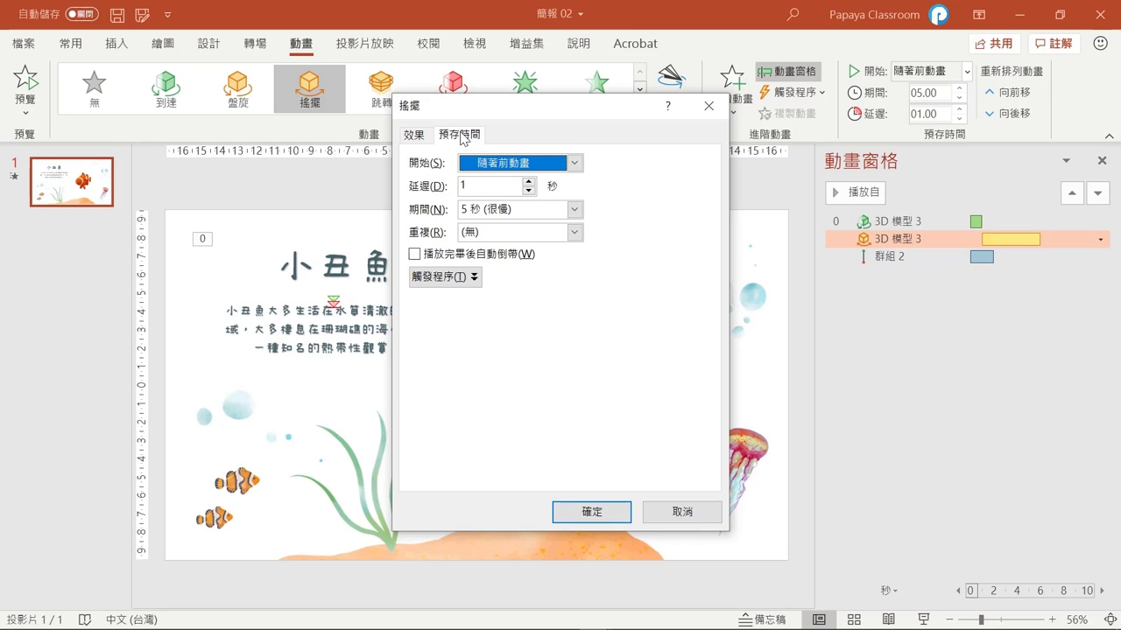
{"action": "left_click", "coordinate": [574, 232]}
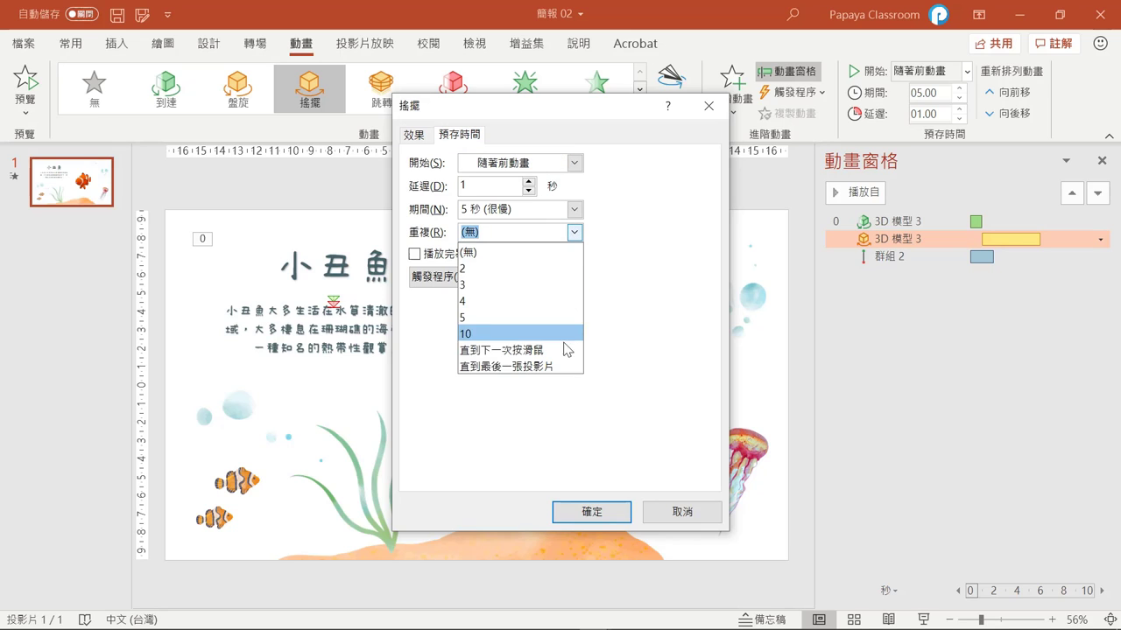
{"action": "left_click", "coordinate": [563, 367]}
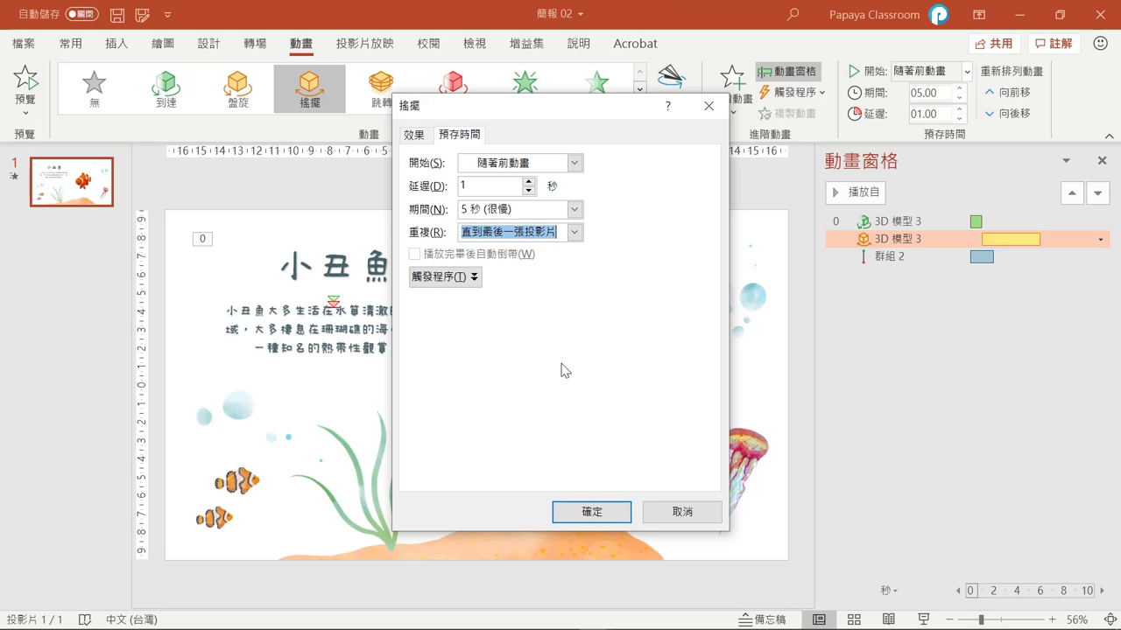
{"action": "left_click", "coordinate": [588, 511]}
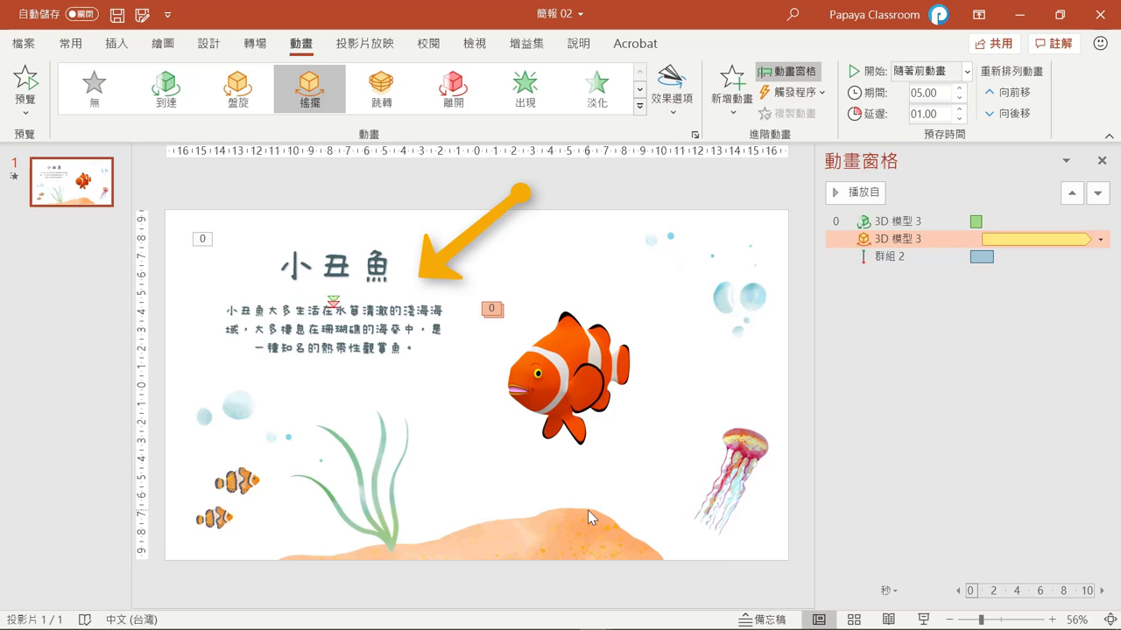
Make the text group's downward motion auto-reverse and repeat until the last slide, then open File
{"action": "left_click", "coordinate": [1100, 256]}
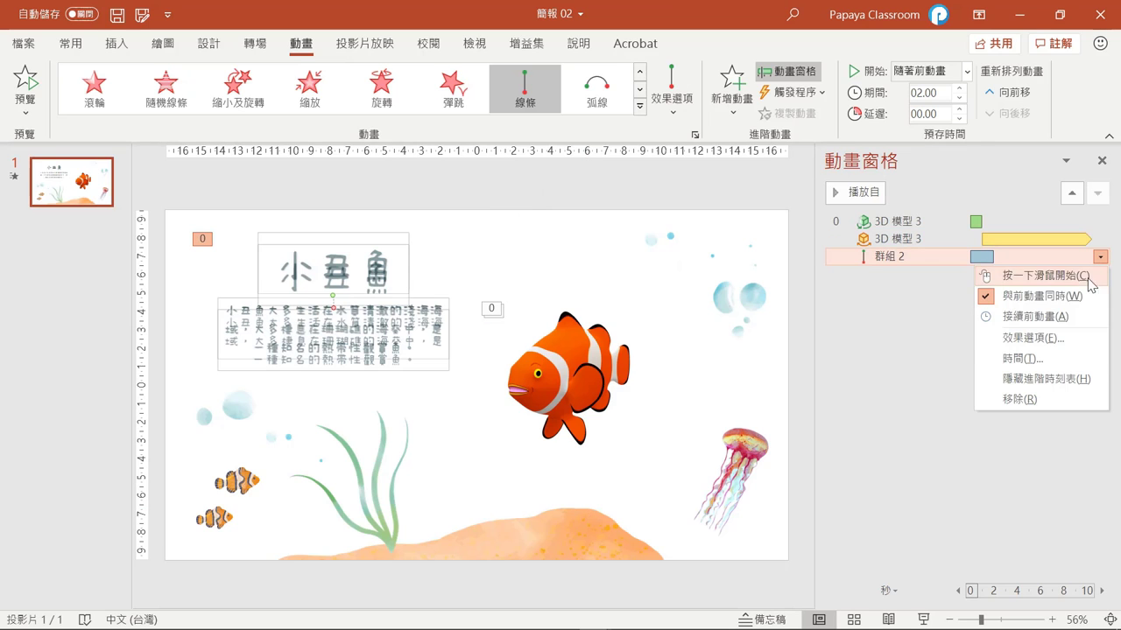
{"action": "left_click", "coordinate": [1062, 341]}
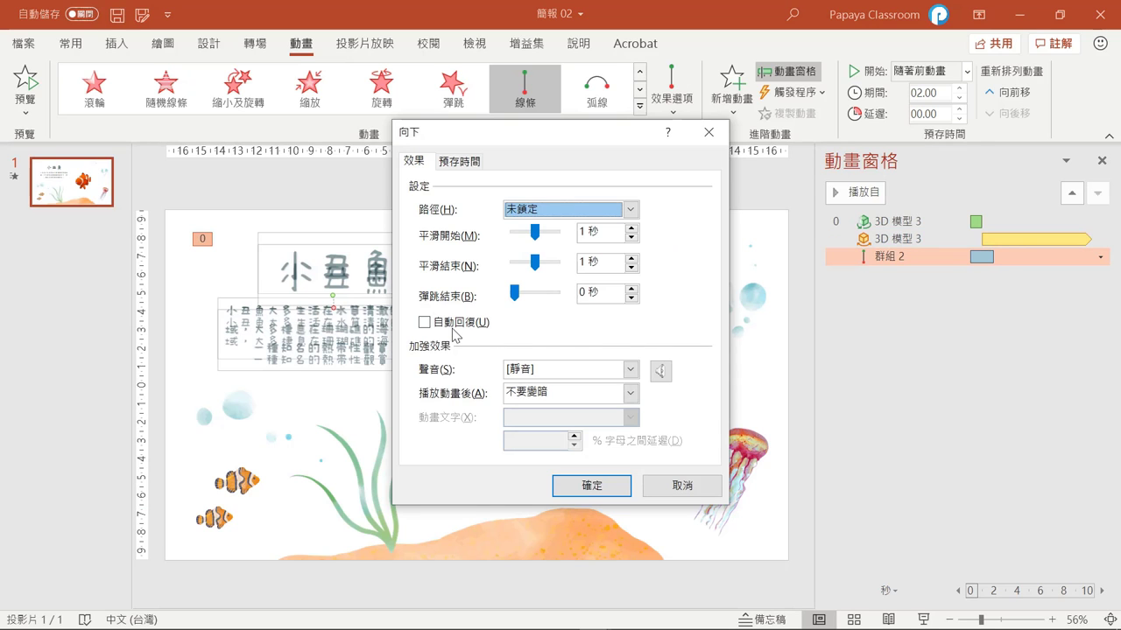
{"action": "left_click", "coordinate": [424, 322]}
{"action": "left_click", "coordinate": [462, 163]}
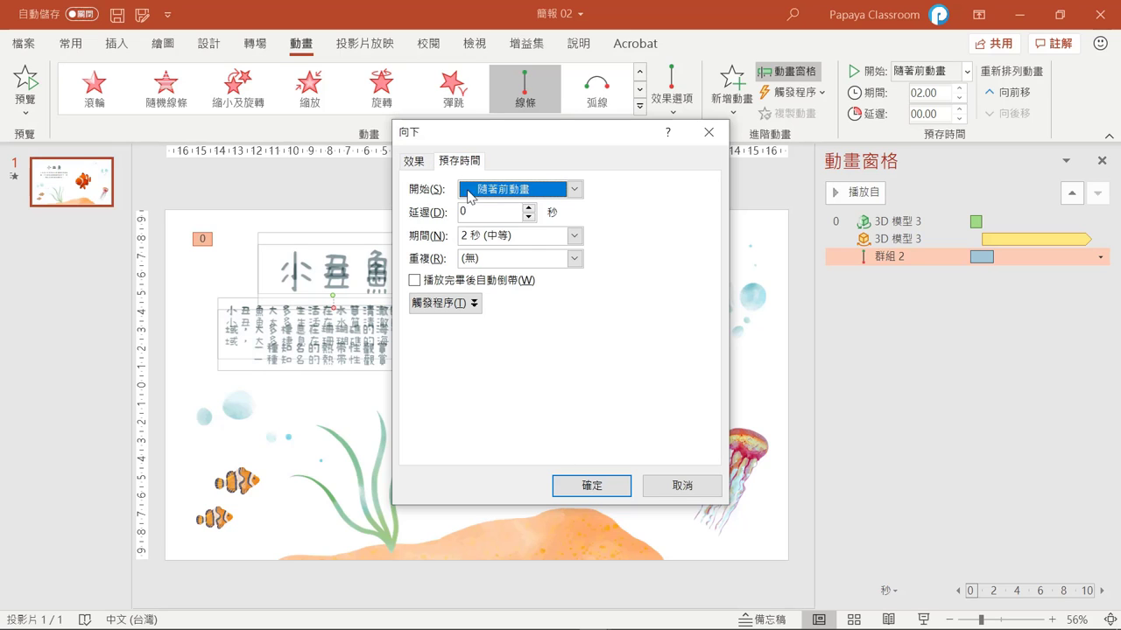
{"action": "left_click", "coordinate": [575, 259]}
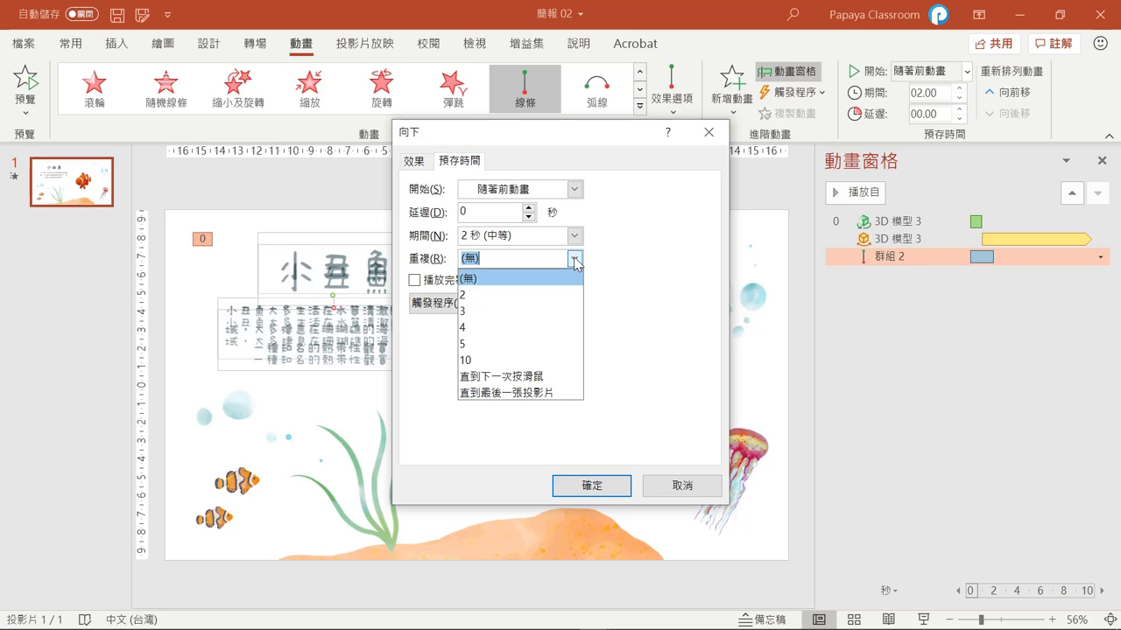
{"action": "left_click", "coordinate": [560, 392]}
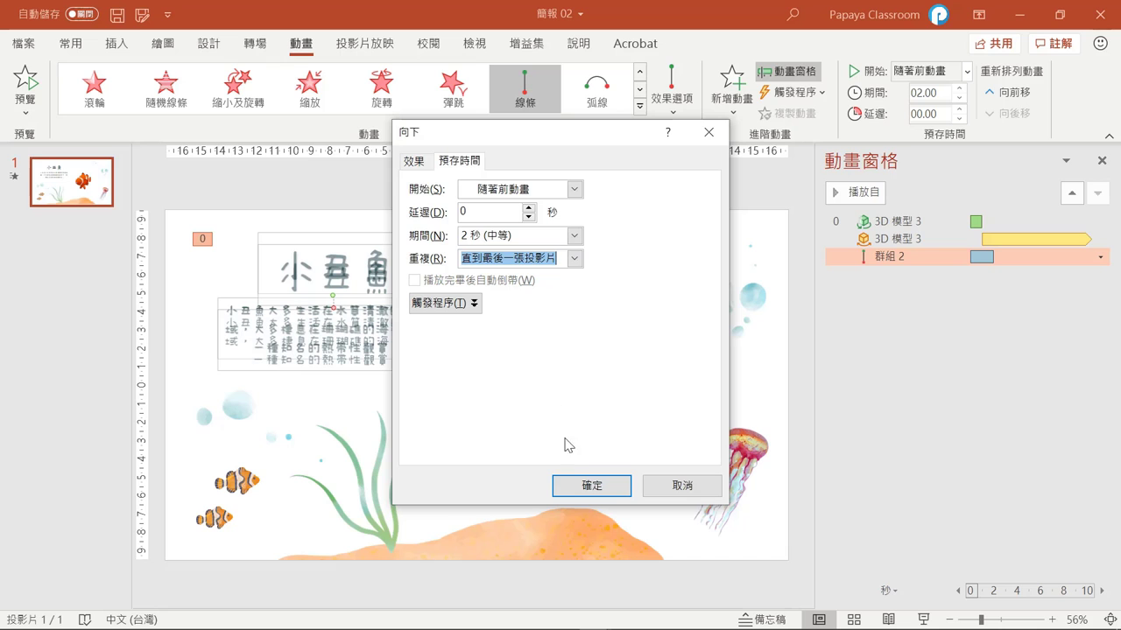
{"action": "left_click", "coordinate": [576, 485]}
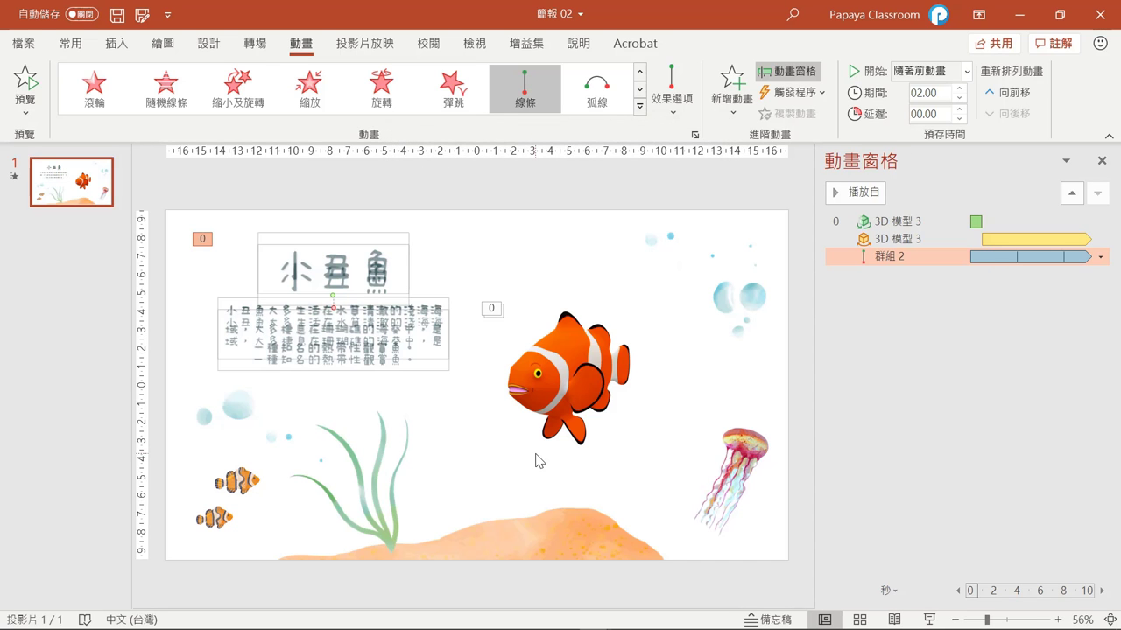
{"action": "left_click", "coordinate": [24, 43]}
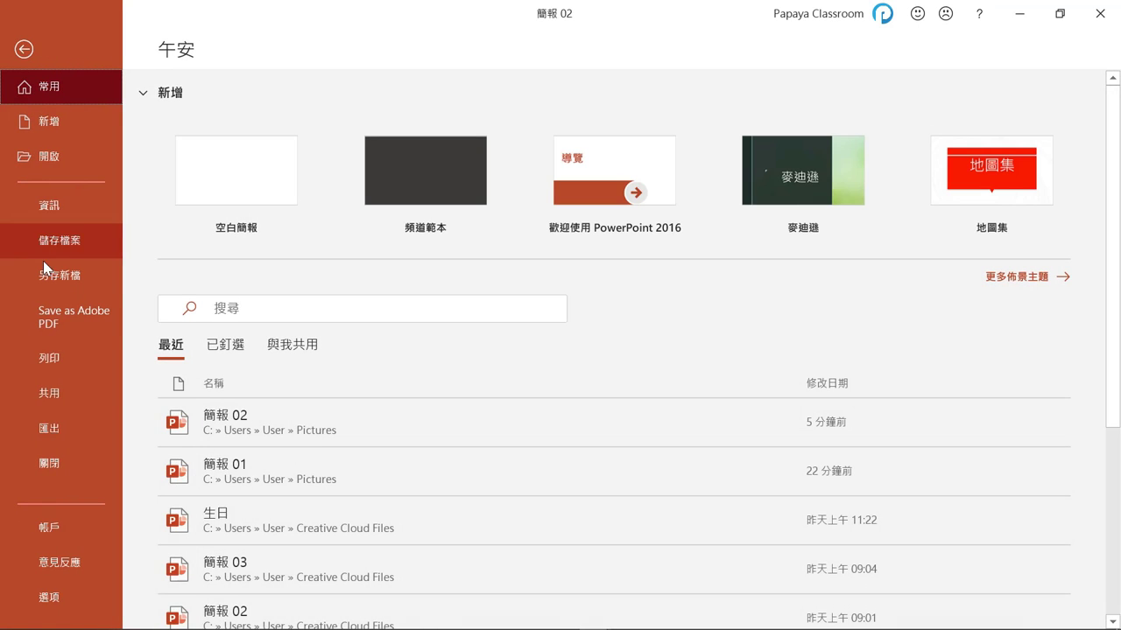
Export the clownfish presentation as a Full HD 1080p video, then open 簡報 03
{"action": "left_click", "coordinate": [52, 427]}
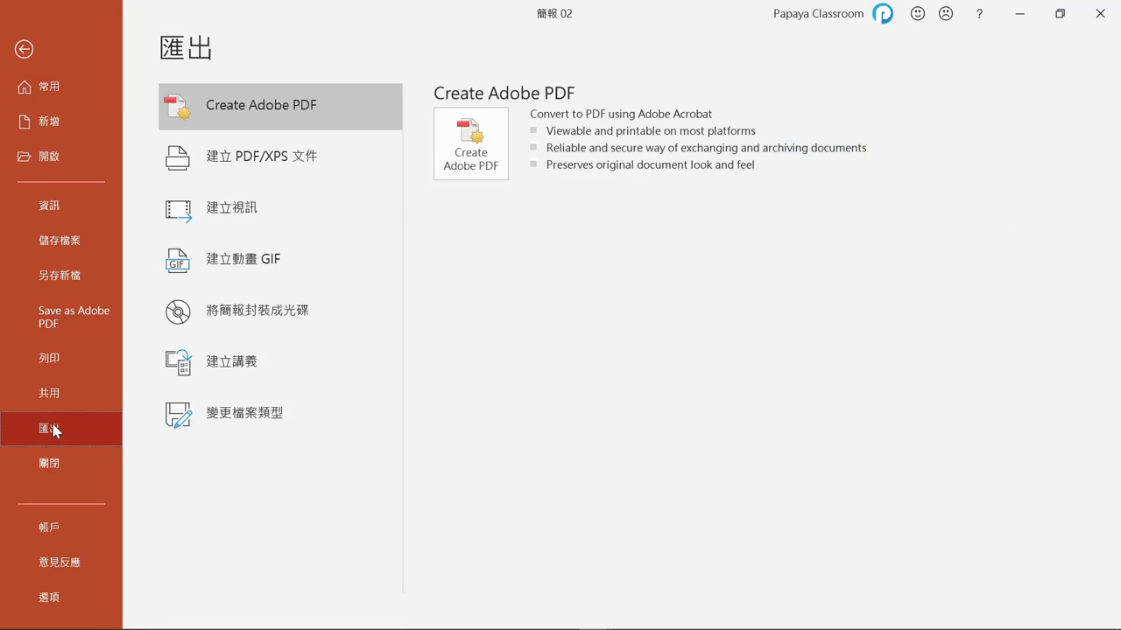
{"action": "left_click", "coordinate": [274, 211]}
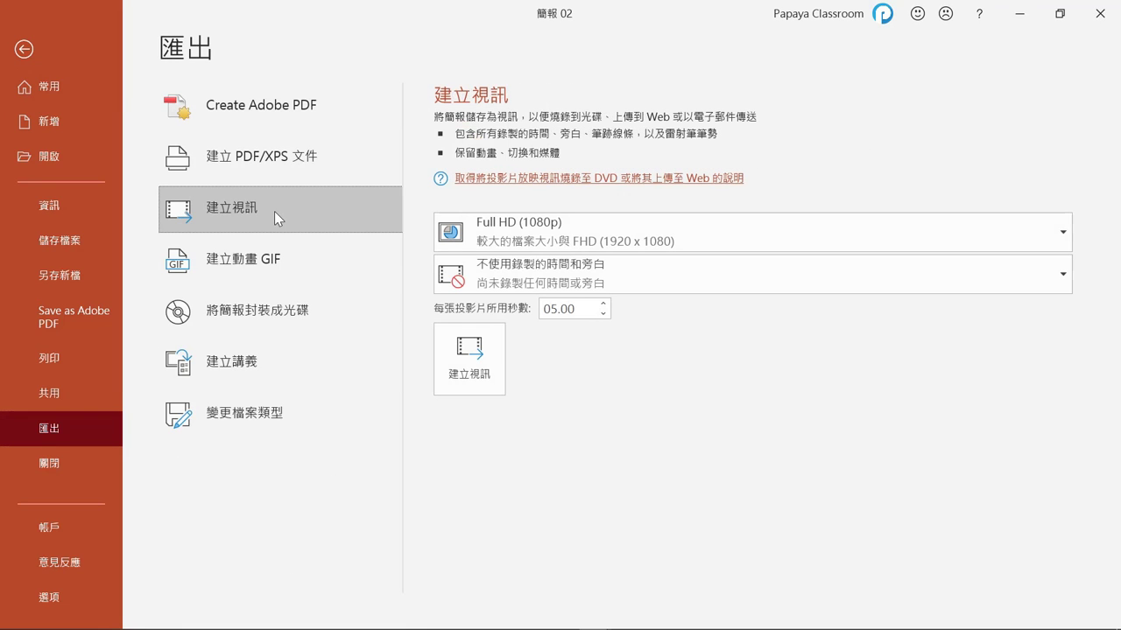
{"action": "left_click", "coordinate": [455, 381]}
{"action": "left_click", "coordinate": [689, 444]}
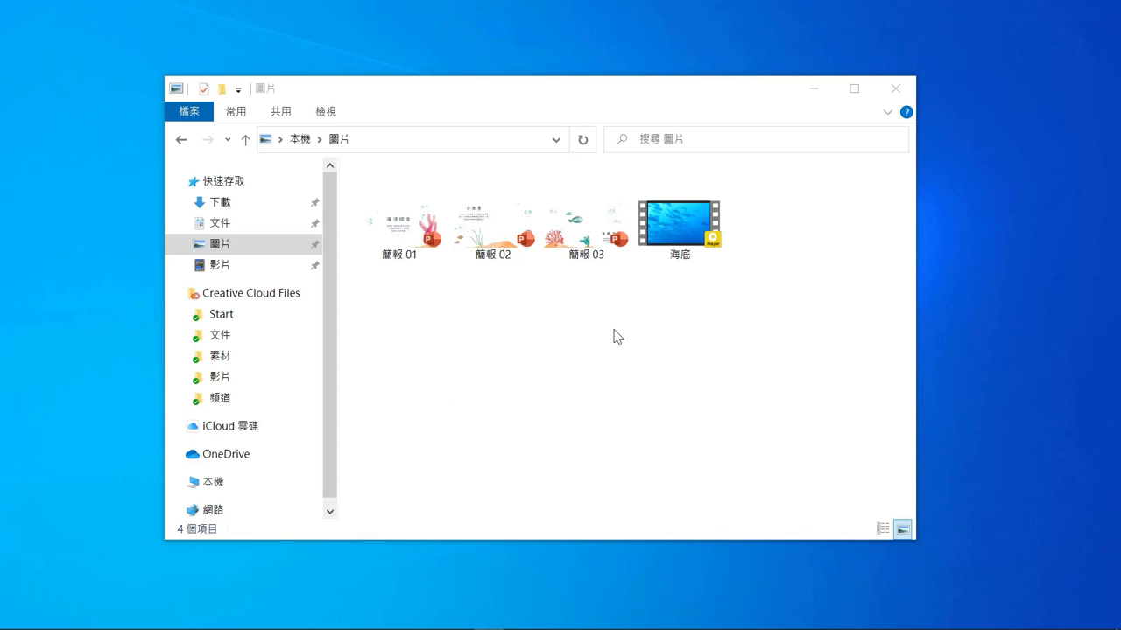
{"action": "double_click", "coordinate": [595, 238]}
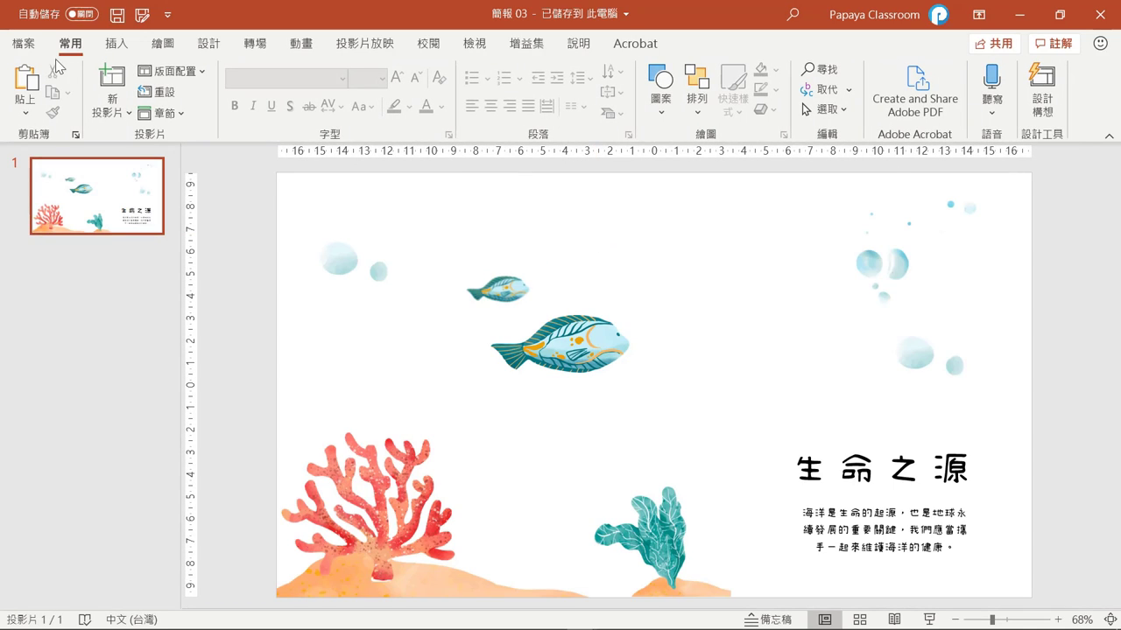
Save the 簡報 03 slide as a PNG (*.png) image
{"action": "left_click", "coordinate": [37, 43]}
{"action": "left_click", "coordinate": [62, 277]}
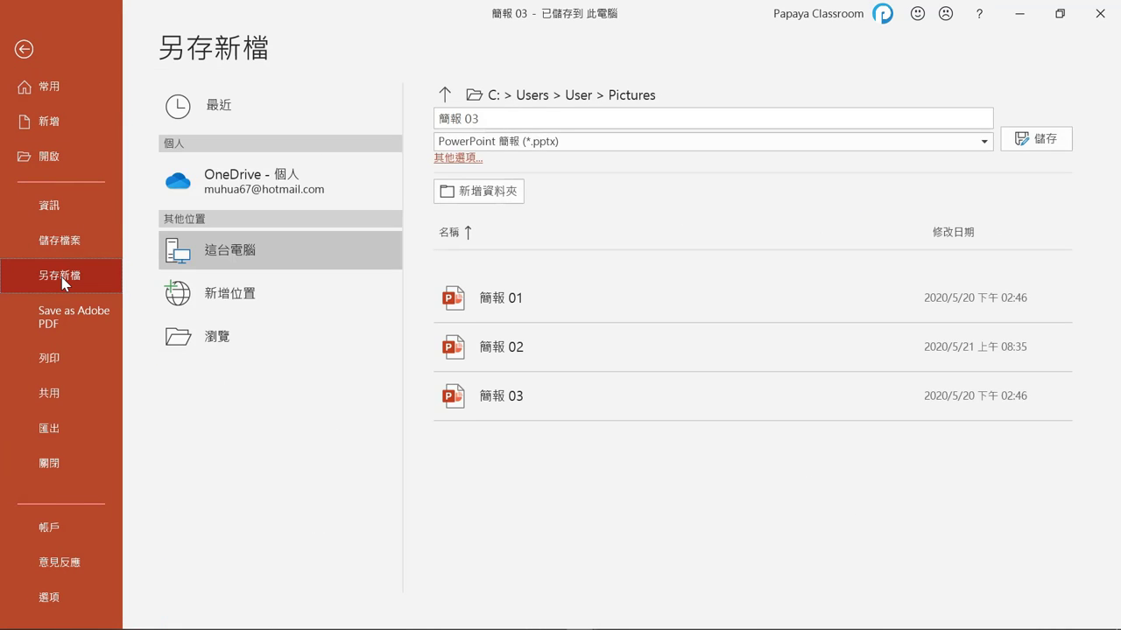
{"action": "left_click", "coordinate": [596, 142]}
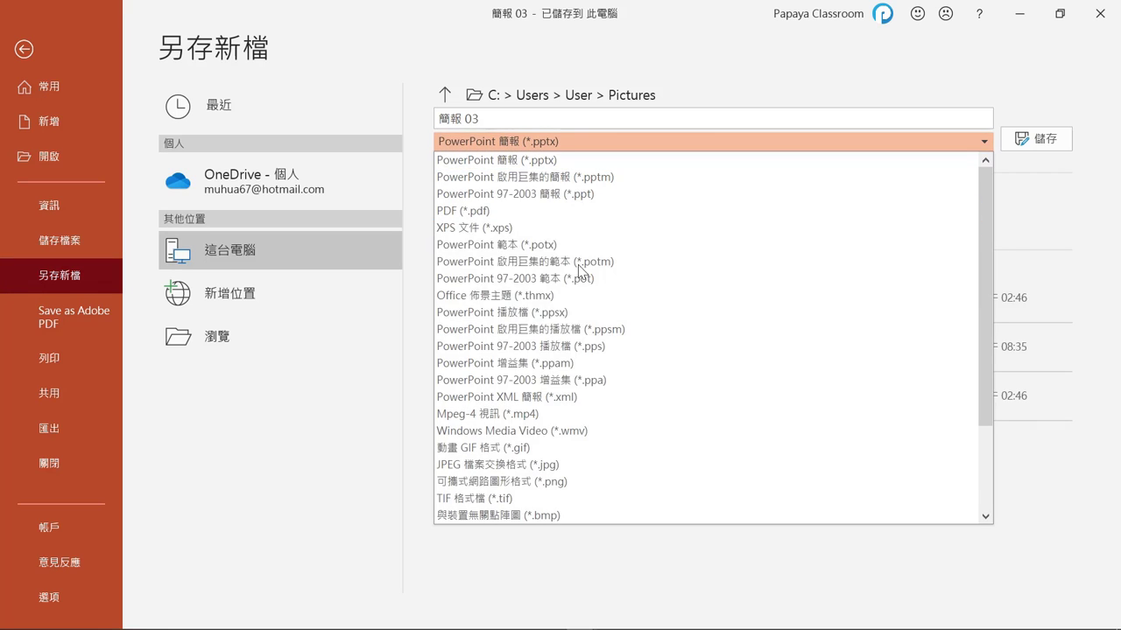
{"action": "left_click", "coordinate": [551, 481]}
{"action": "left_click", "coordinate": [1037, 138]}
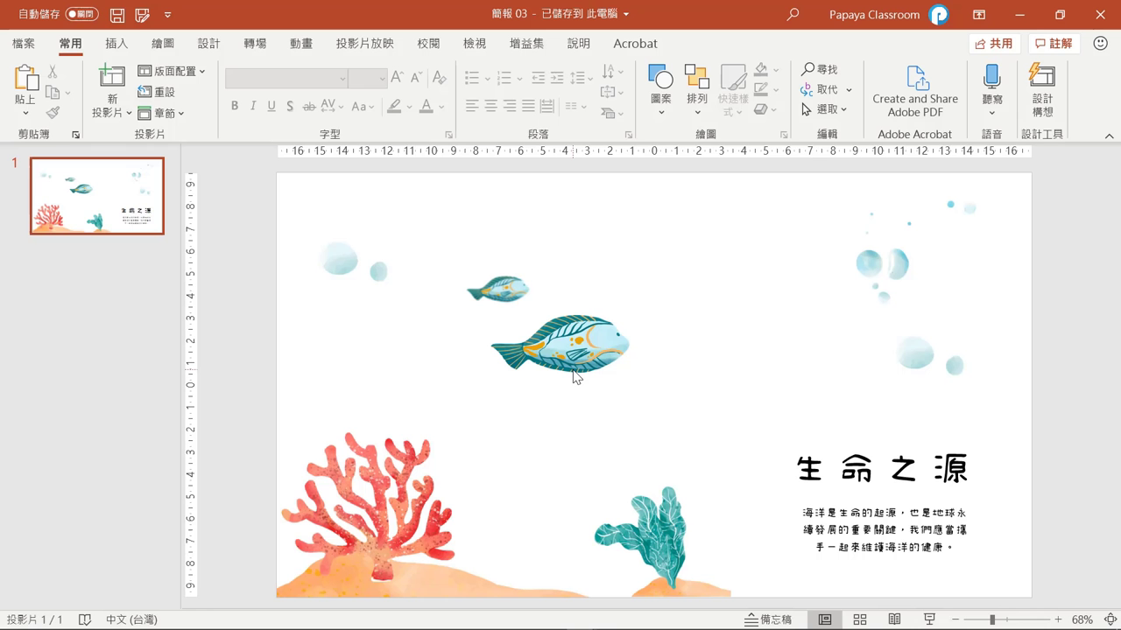
Insert the 海底 video from this computer into the 簡報 03 slide
{"action": "left_click", "coordinate": [135, 46]}
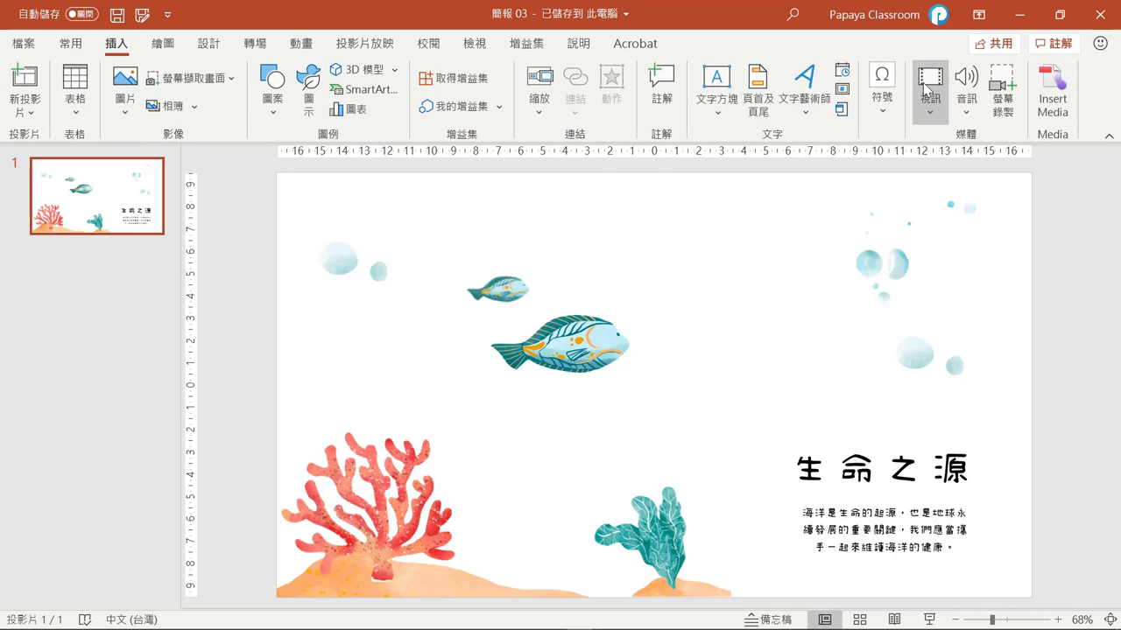
{"action": "left_click", "coordinate": [928, 103]}
{"action": "left_click", "coordinate": [934, 163]}
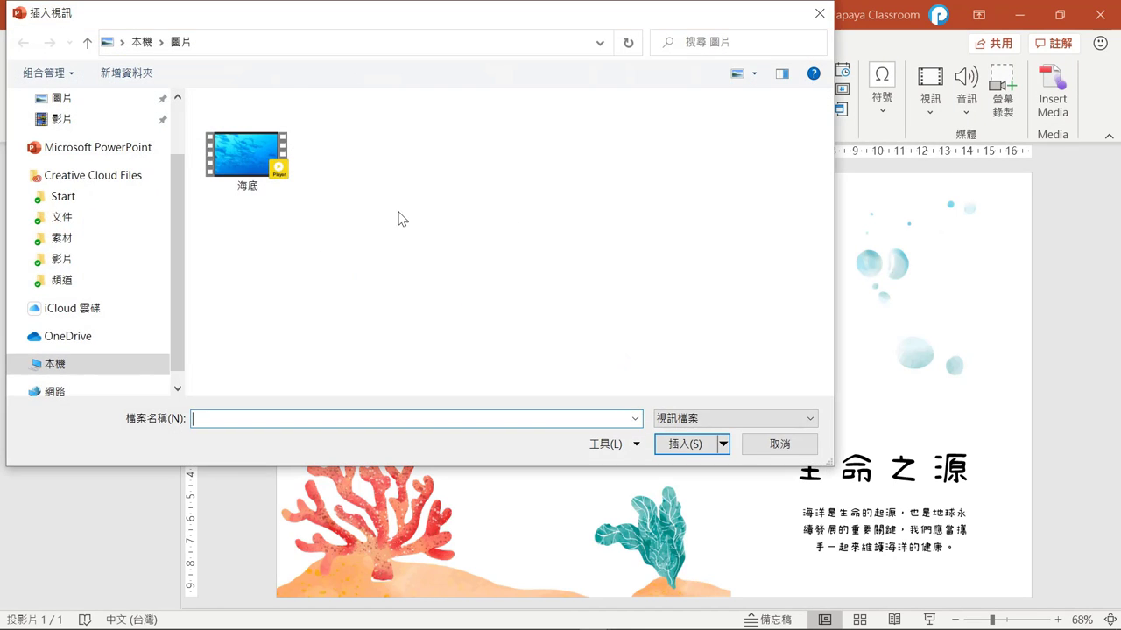
{"action": "left_click", "coordinate": [257, 172]}
{"action": "left_click", "coordinate": [674, 447]}
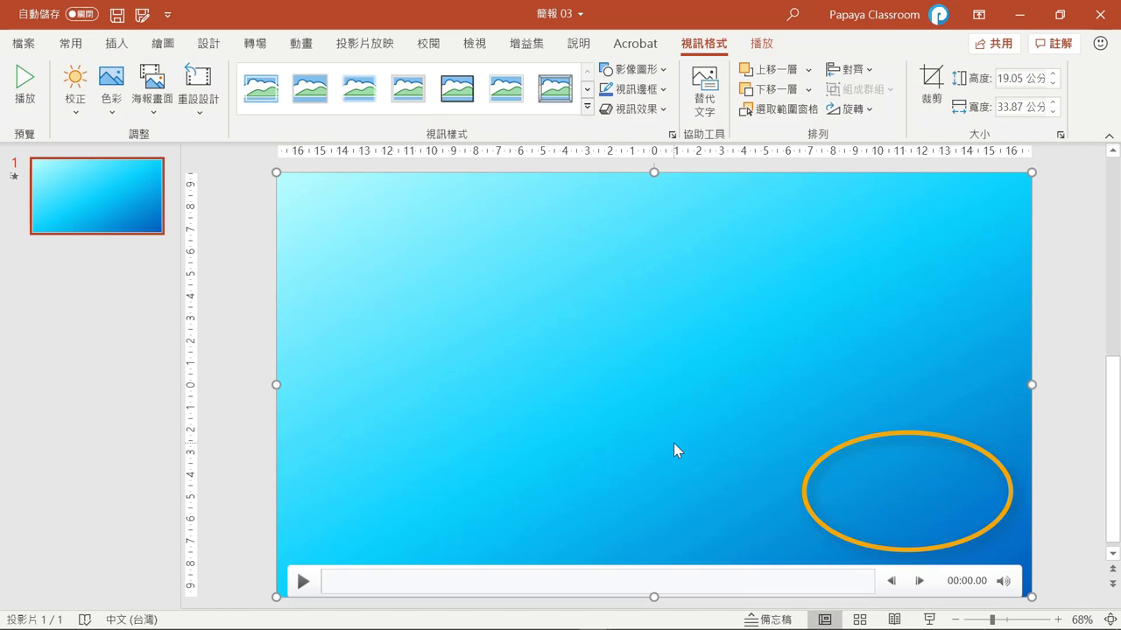
Send the 海底 video to the back and set it to start automatically
{"action": "right_click", "coordinate": [674, 443]}
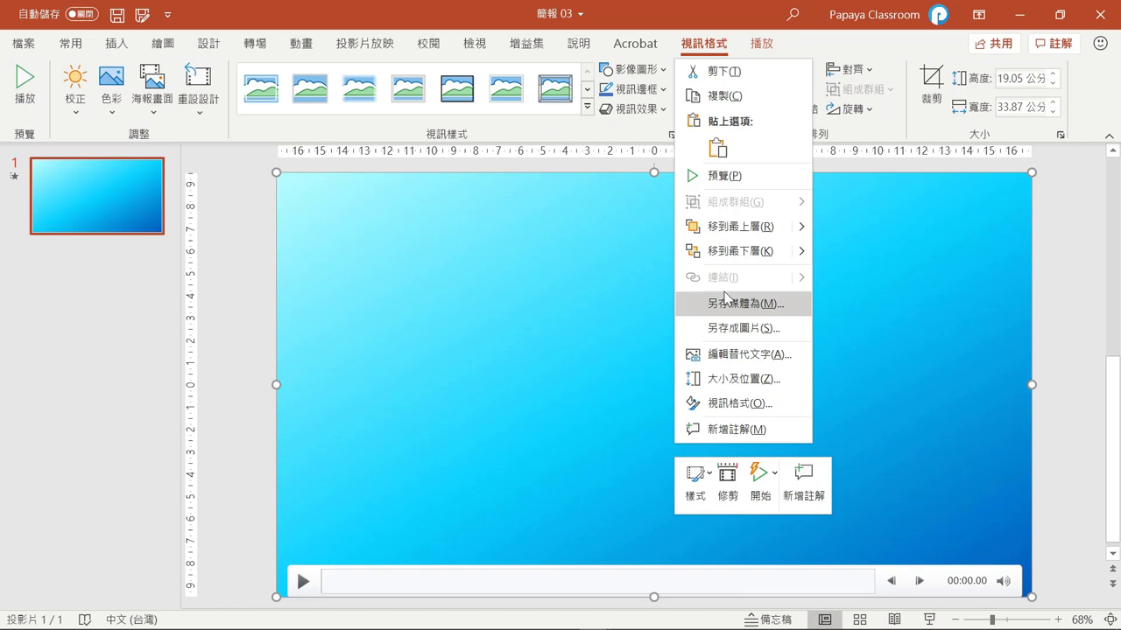
{"action": "left_click", "coordinate": [722, 253]}
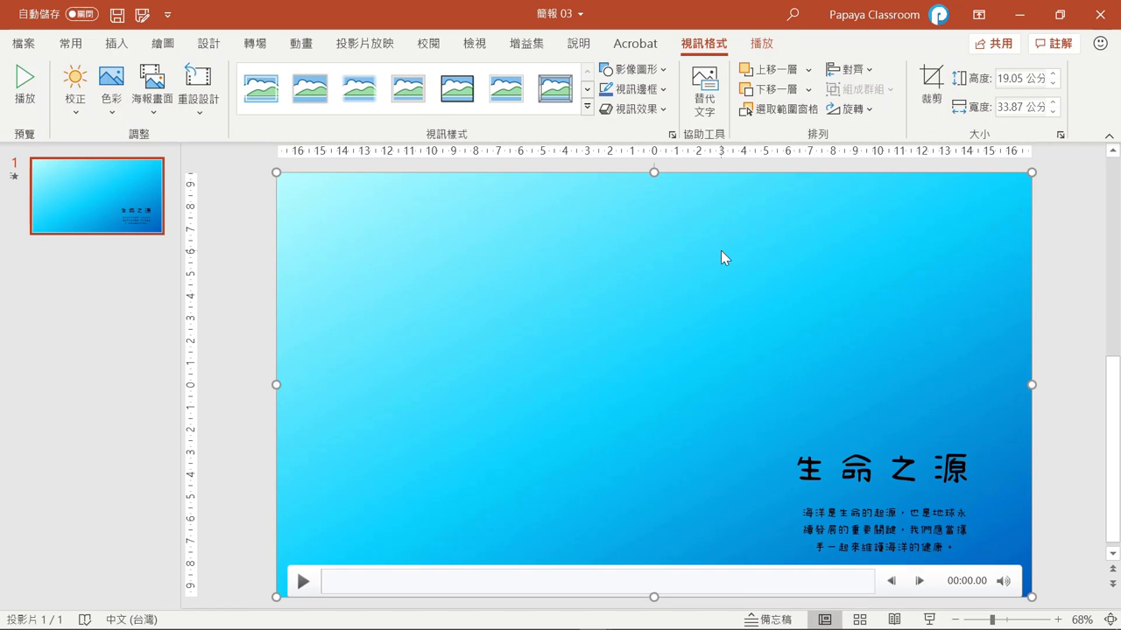
{"action": "left_click", "coordinate": [758, 45]}
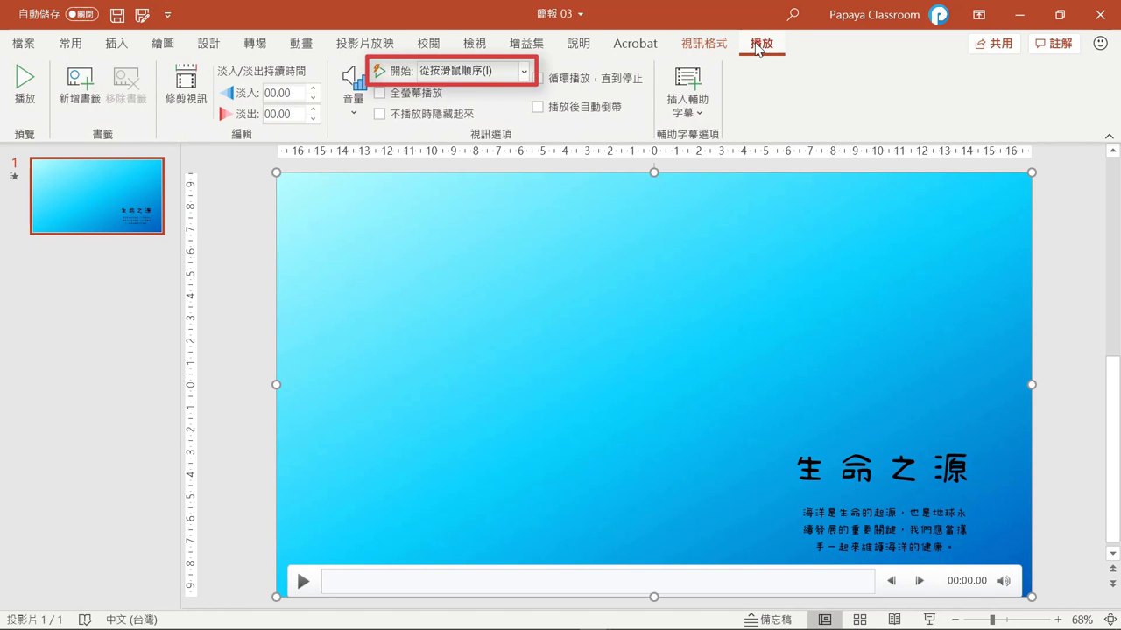
{"action": "left_click", "coordinate": [524, 71]}
{"action": "left_click", "coordinate": [513, 114]}
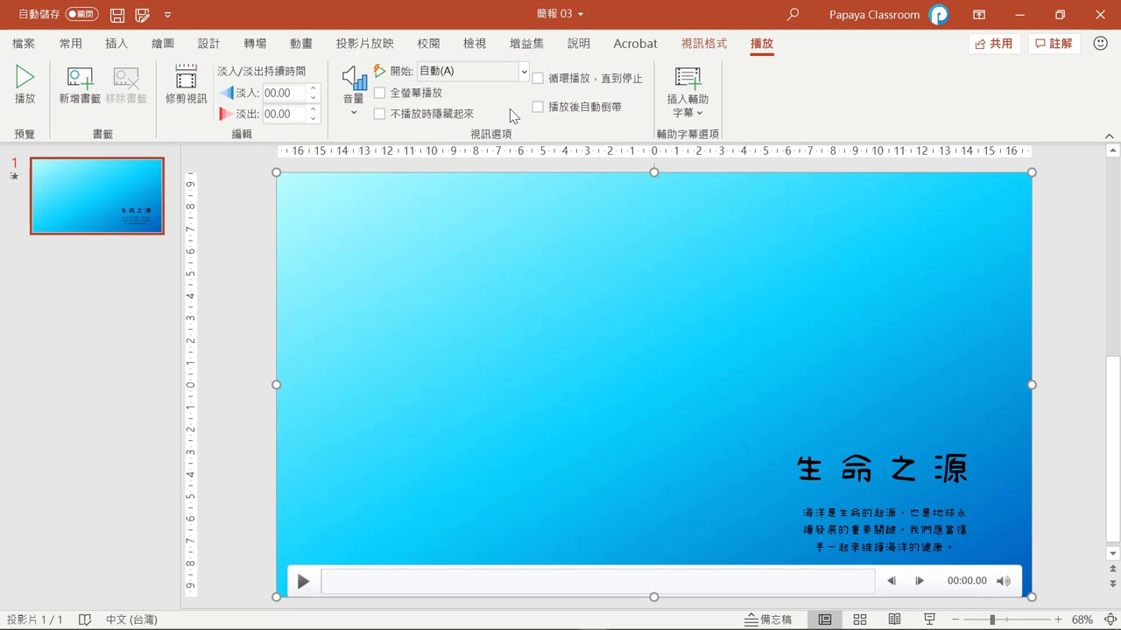
{"action": "left_click", "coordinate": [828, 434]}
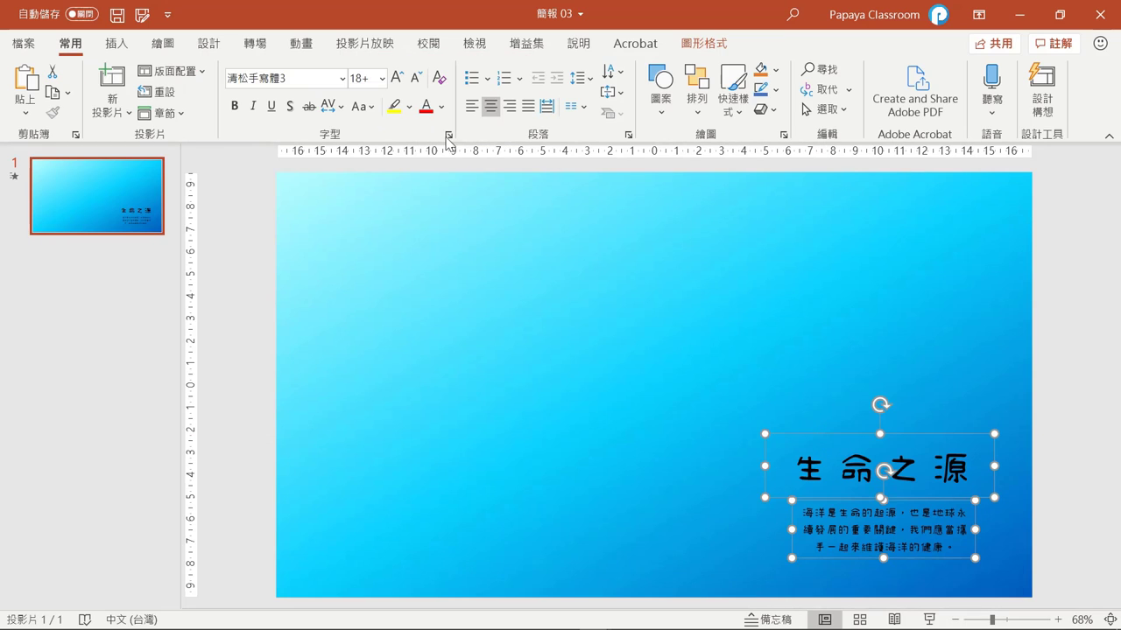
Make the 生命之源 text white and begin exporting the slide as a video
{"action": "left_click", "coordinate": [441, 106]}
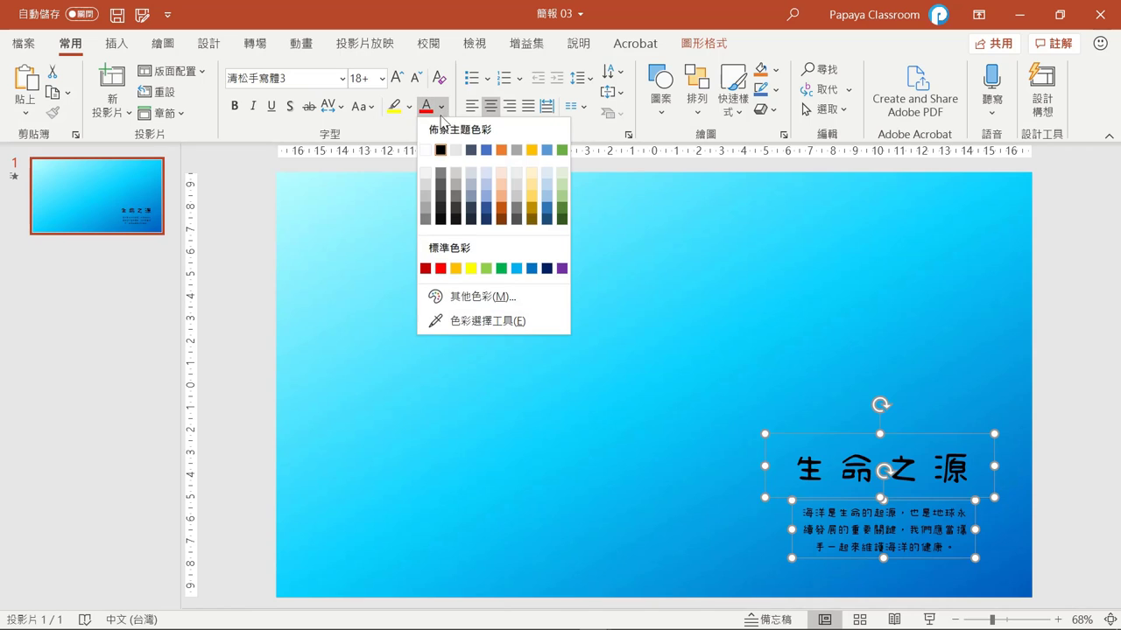
{"action": "left_click", "coordinate": [425, 151]}
{"action": "left_click", "coordinate": [24, 43]}
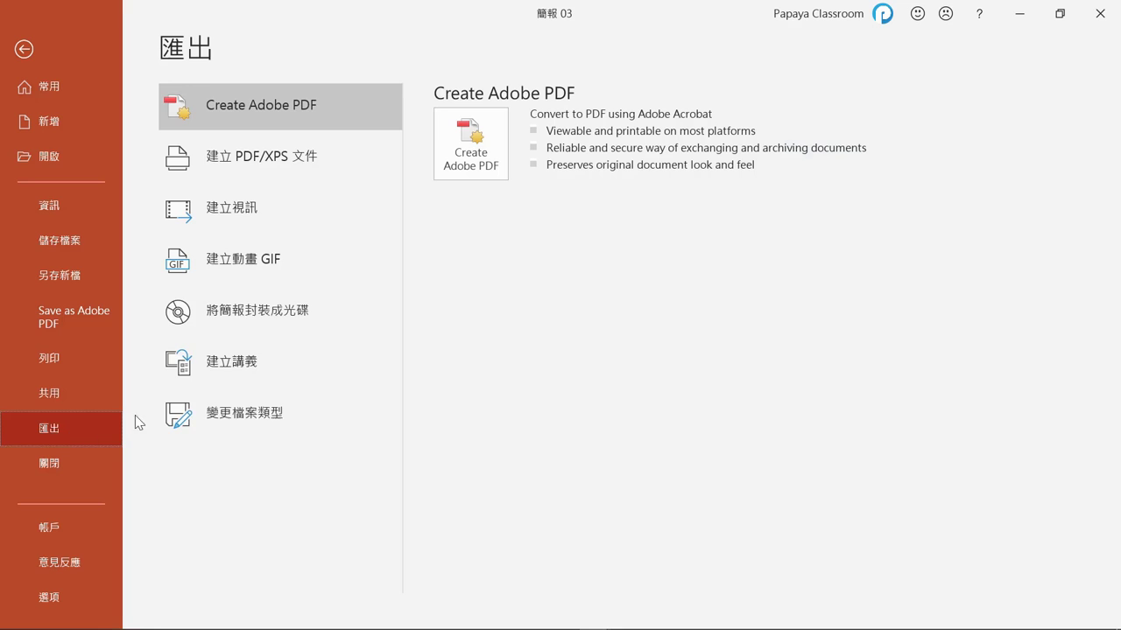
{"action": "left_click", "coordinate": [280, 209]}
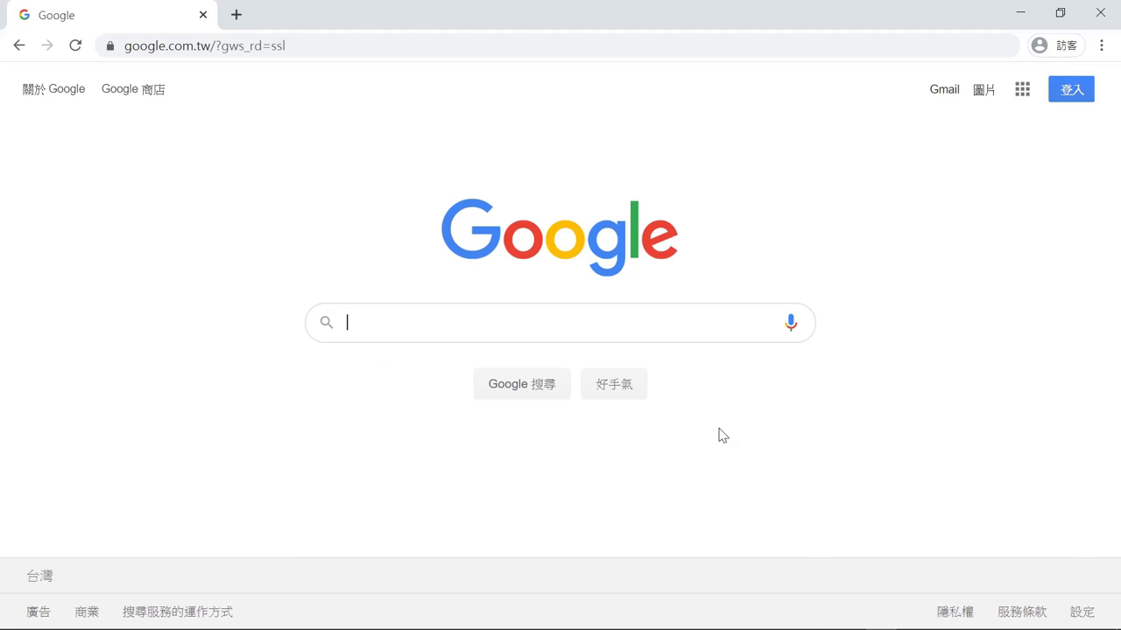
Search for eyejack and go to the EyeJack Creator page's download form
{"action": "type", "text": "eyejack"}
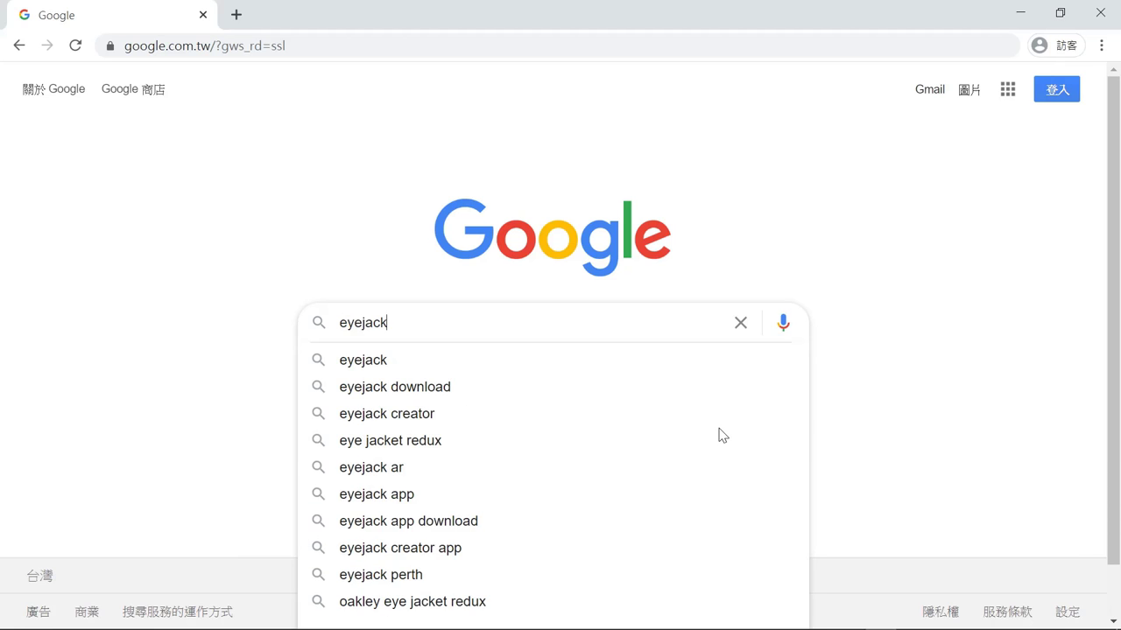
{"action": "key", "text": "Return"}
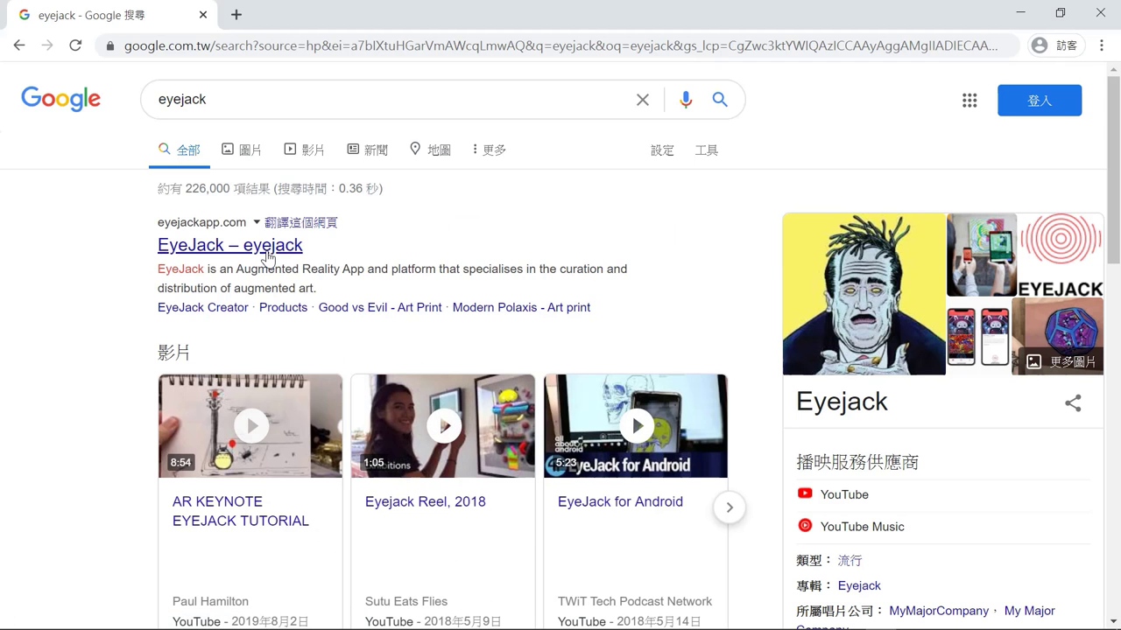
{"action": "left_click", "coordinate": [263, 248]}
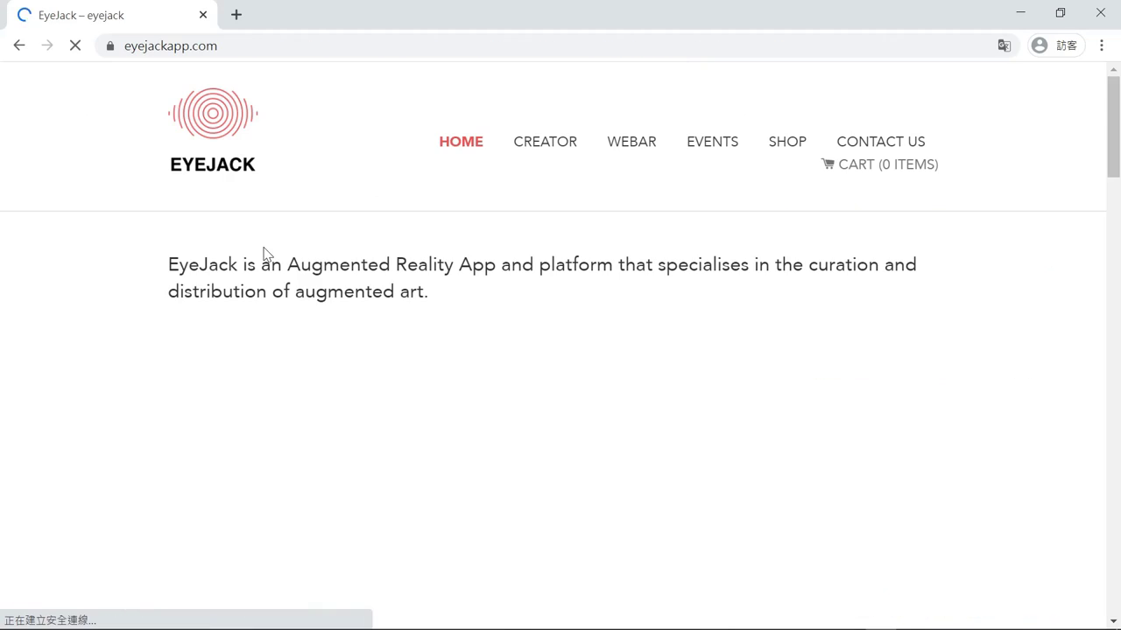
{"action": "left_click", "coordinate": [539, 157]}
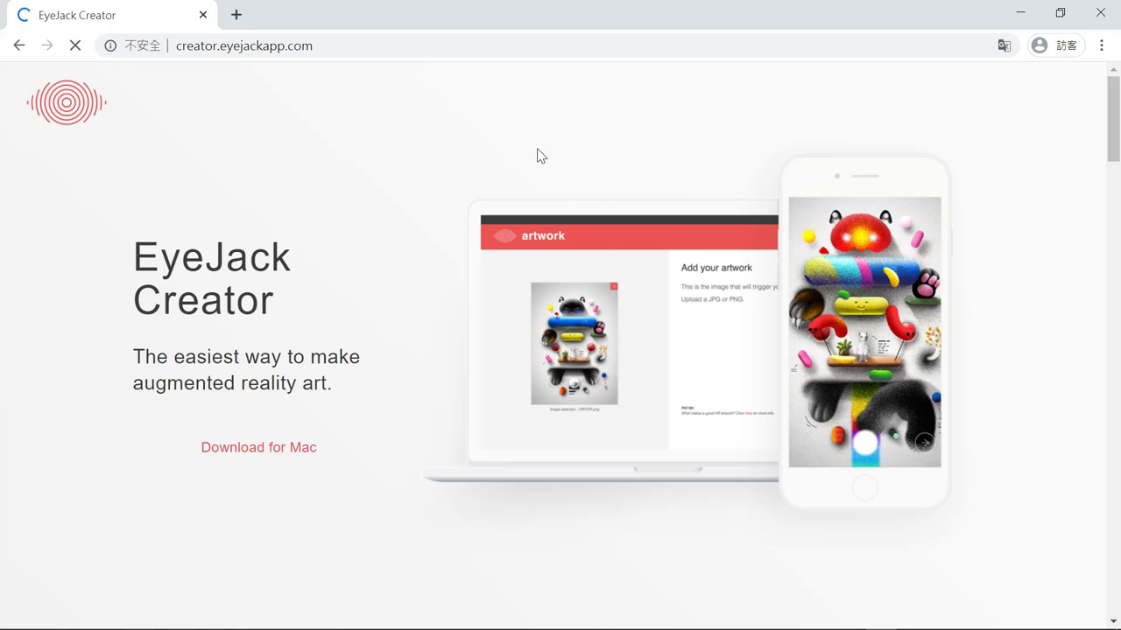
{"action": "left_click_drag", "start_coordinate": [1113, 142], "coordinate": [1116, 542]}
Fill in the name and e-mail fields and download EyeJack Creator for Windows
{"action": "left_click", "coordinate": [700, 286]}
{"action": "type", "text": "papaya"}
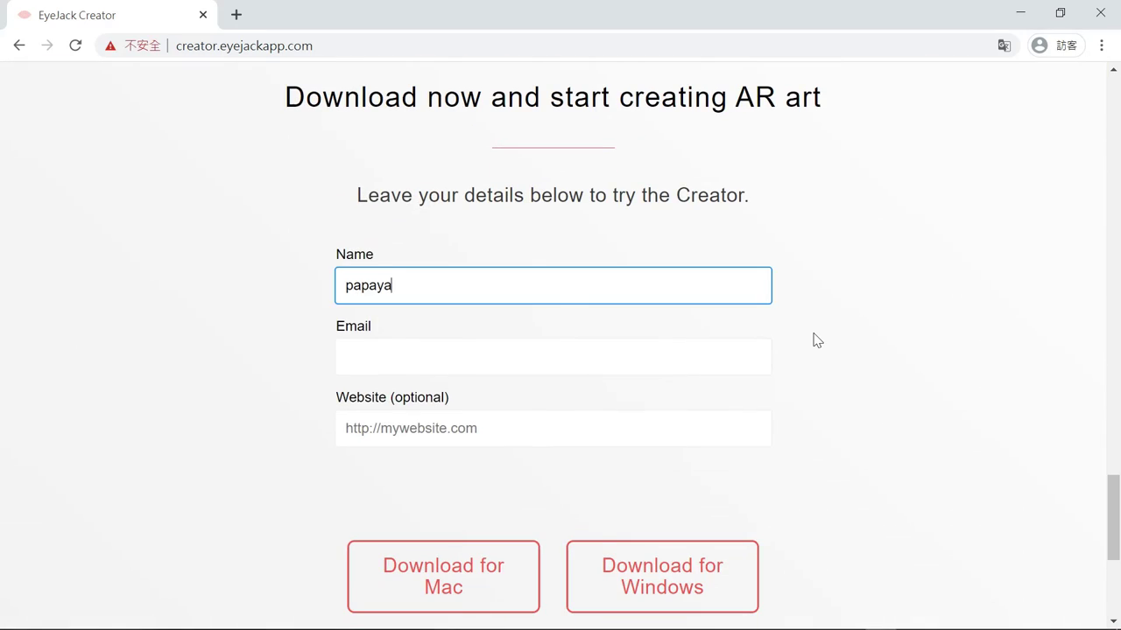
{"action": "key", "text": "Tab"}
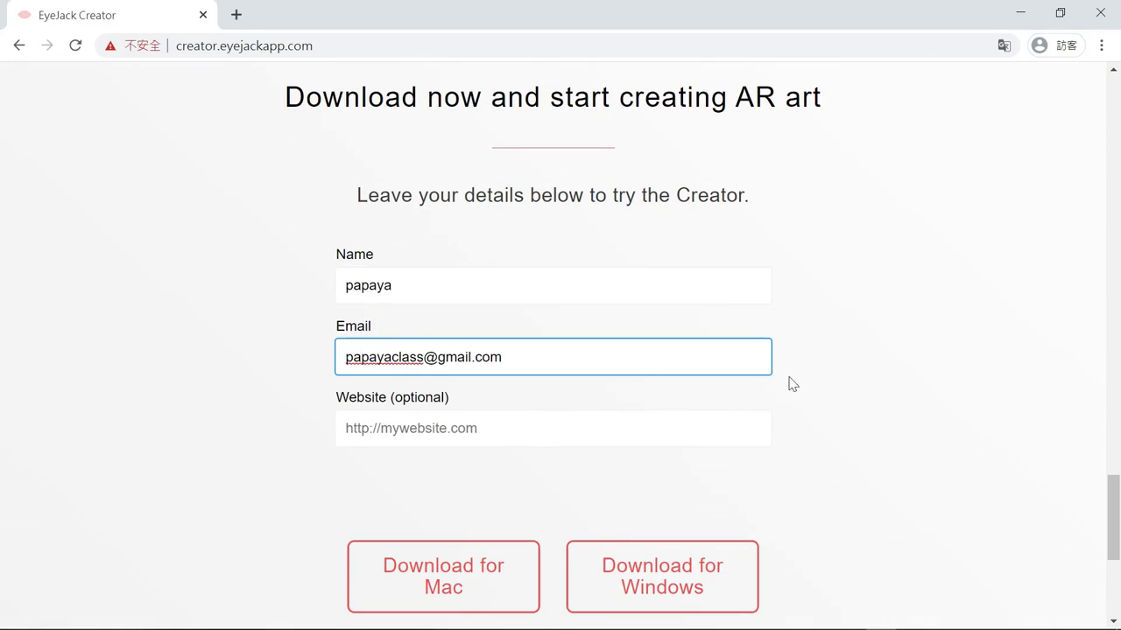
{"action": "left_click", "coordinate": [632, 589]}
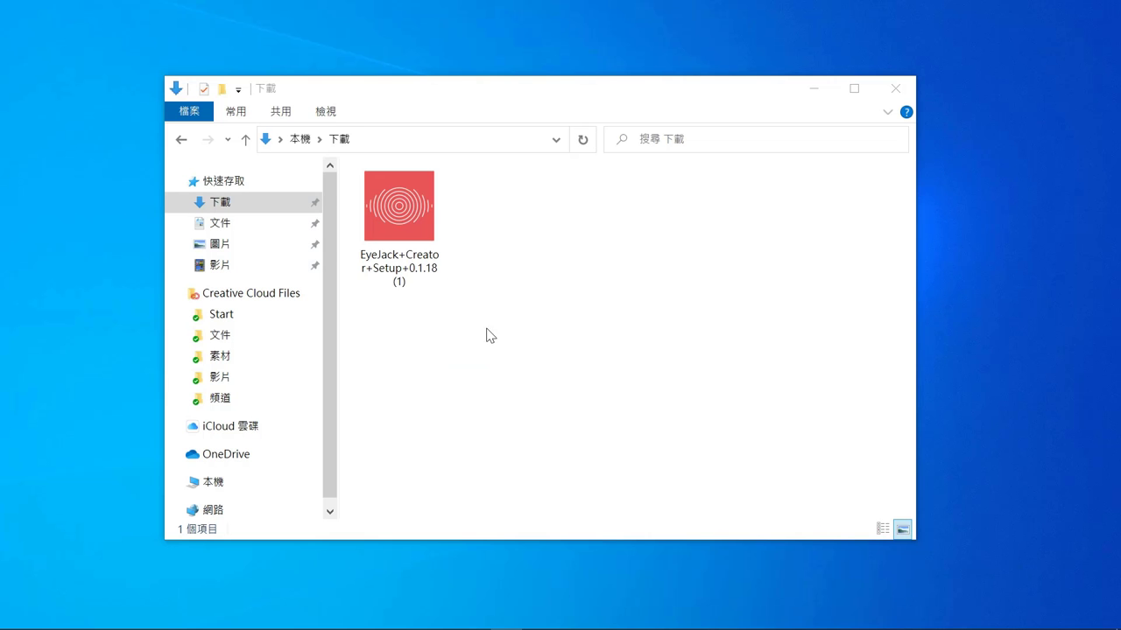
Launch EyeJack Creator, load 簡報 01.png as the trigger artwork, and continue to the animation step
{"action": "left_click", "coordinate": [396, 215]}
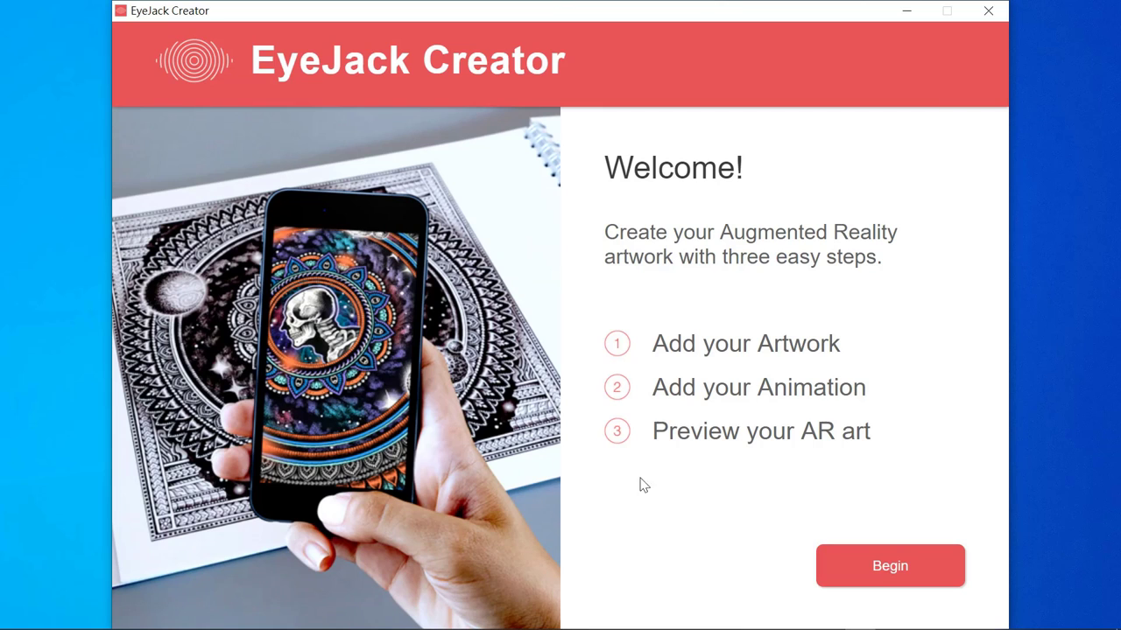
{"action": "left_click", "coordinate": [867, 570]}
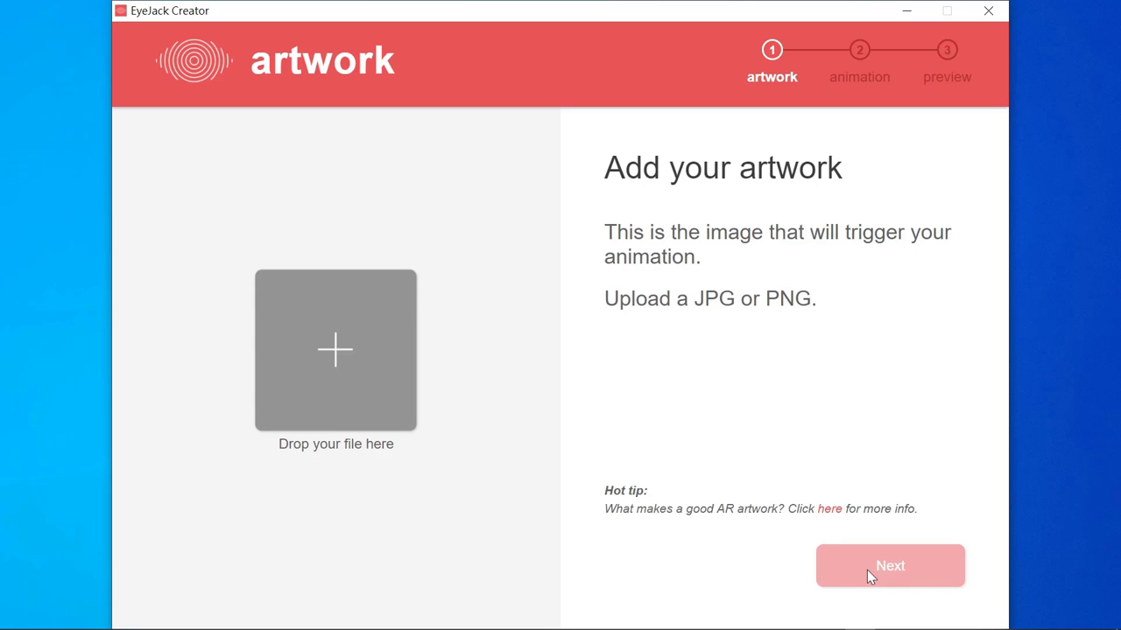
{"action": "left_click", "coordinate": [343, 369]}
{"action": "double_click", "coordinate": [246, 122]}
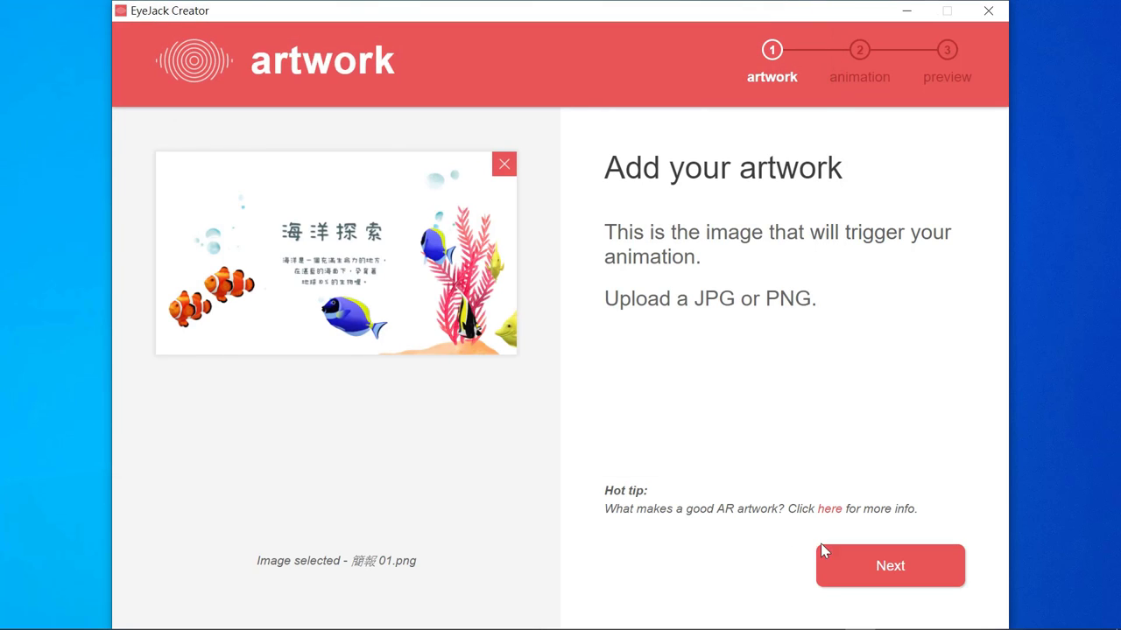
{"action": "left_click", "coordinate": [867, 566]}
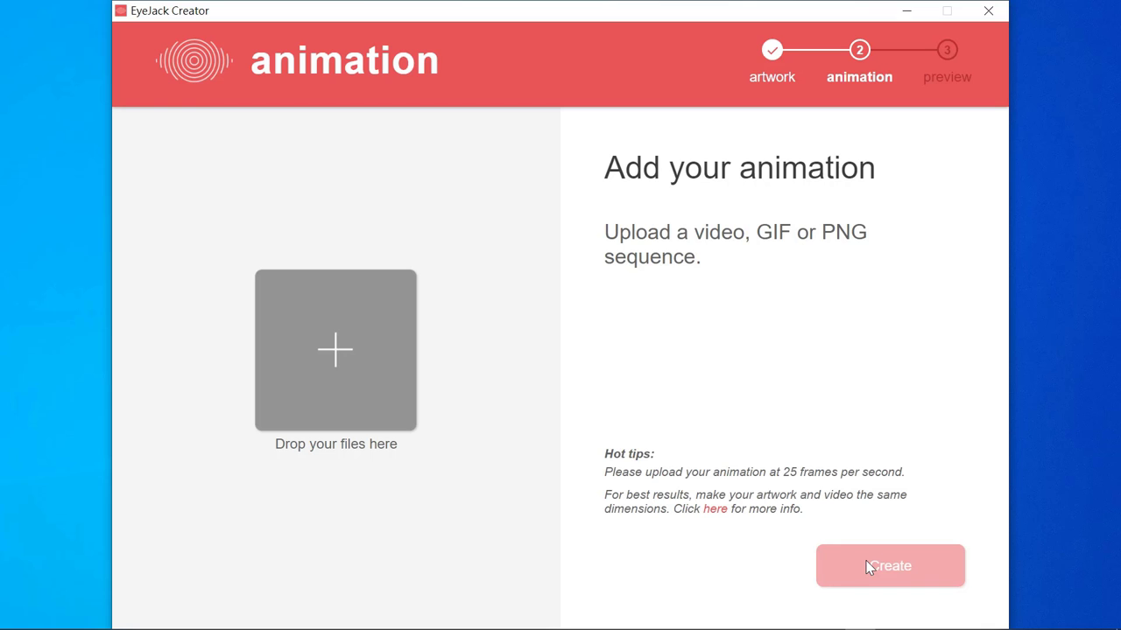
Add the 簡報 01 video as the animation, then create and upload the AR artwork
{"action": "left_click", "coordinate": [348, 364]}
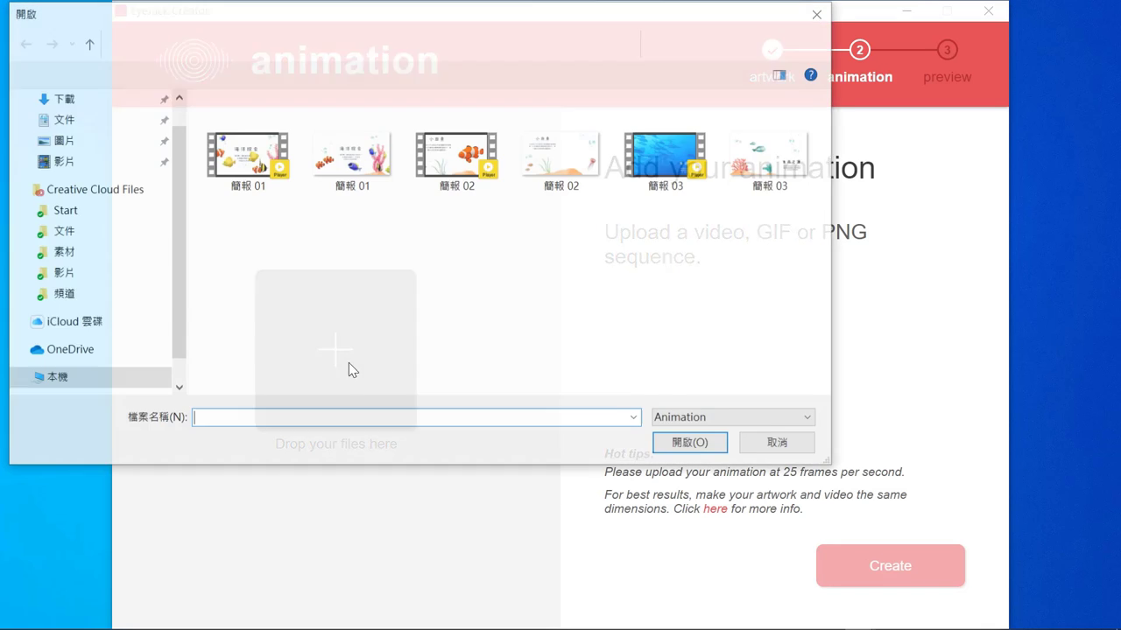
{"action": "left_click", "coordinate": [259, 157]}
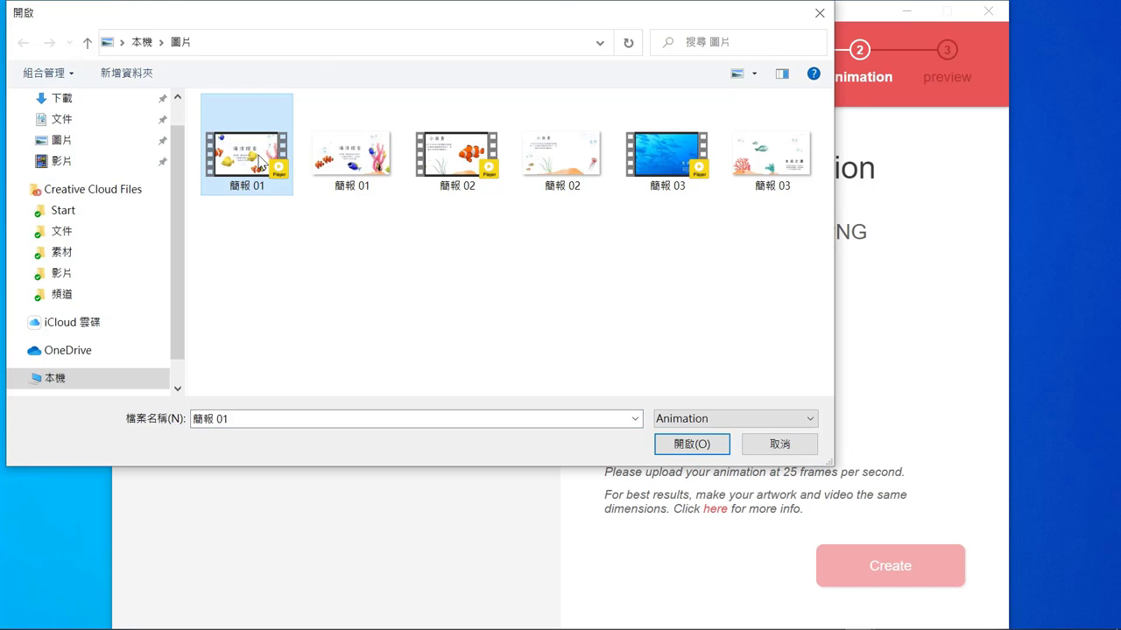
{"action": "left_click", "coordinate": [679, 444]}
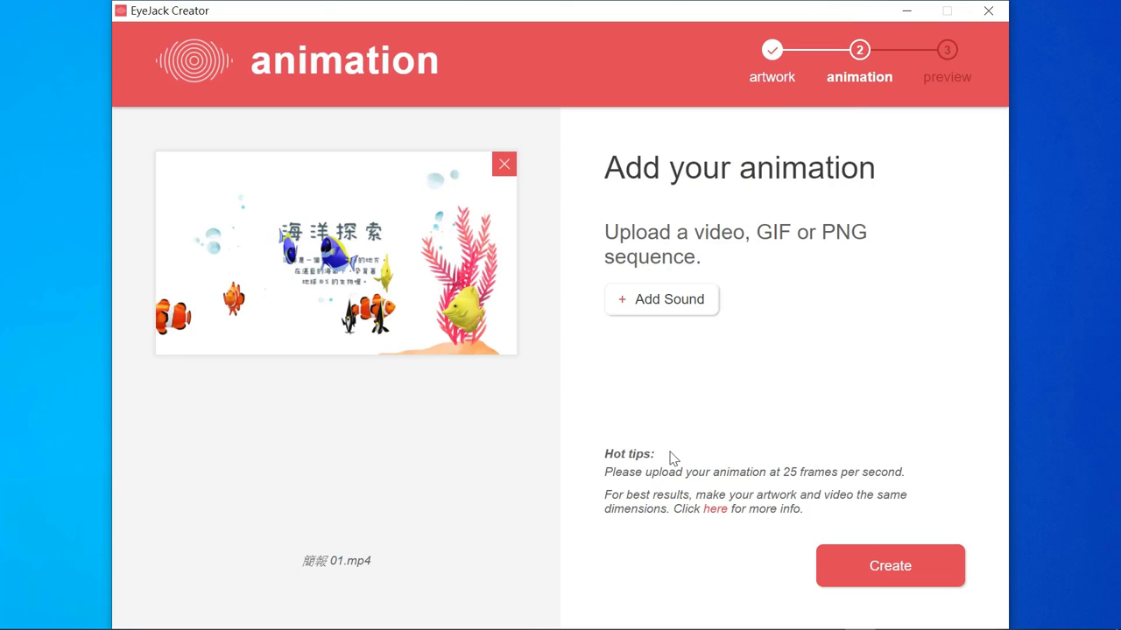
{"action": "left_click", "coordinate": [852, 566]}
{"action": "left_click", "coordinate": [851, 564]}
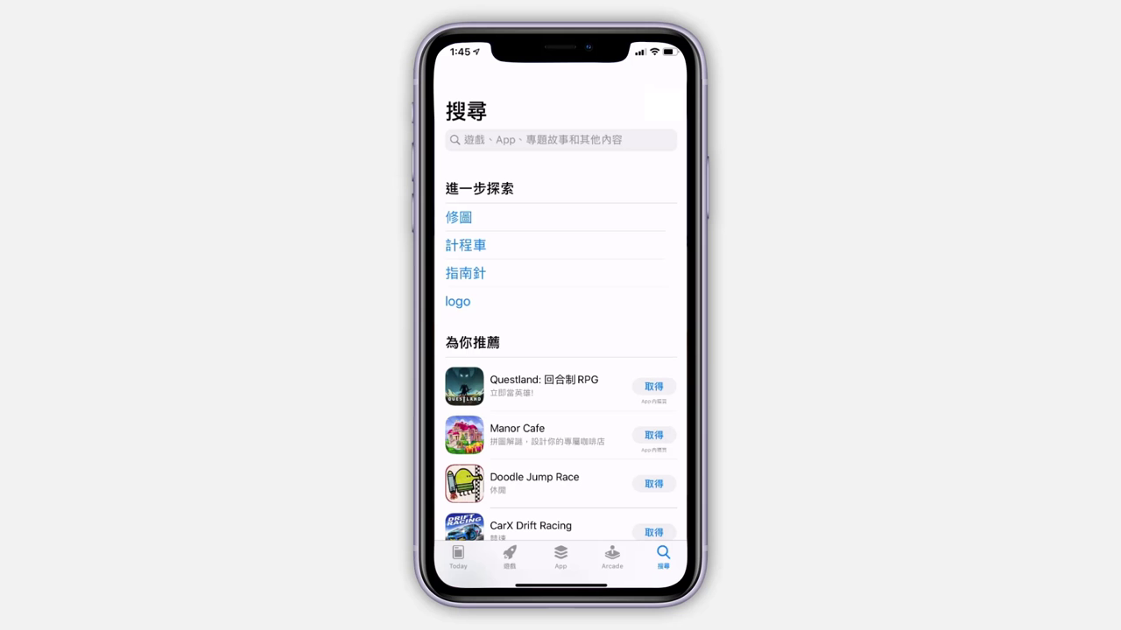
Install EyeJack from an App Store search for 'ejack', then launch it into its AR scanning view
{"action": "type", "text": "ejack"}
{"action": "key", "text": "Return"}
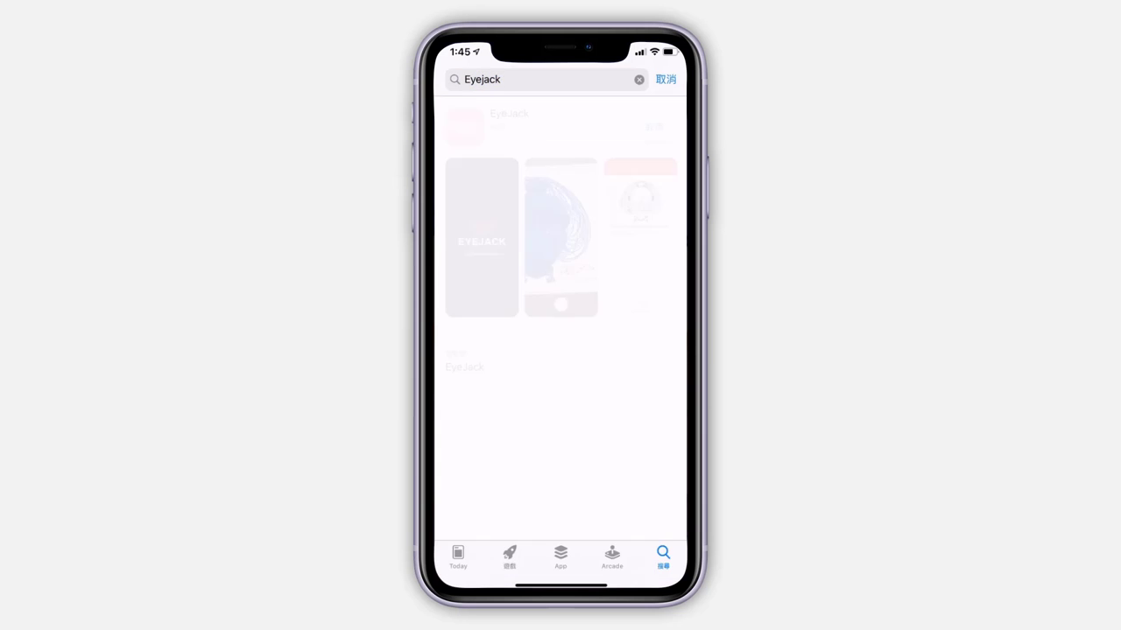
{"action": "left_click", "coordinate": [656, 128]}
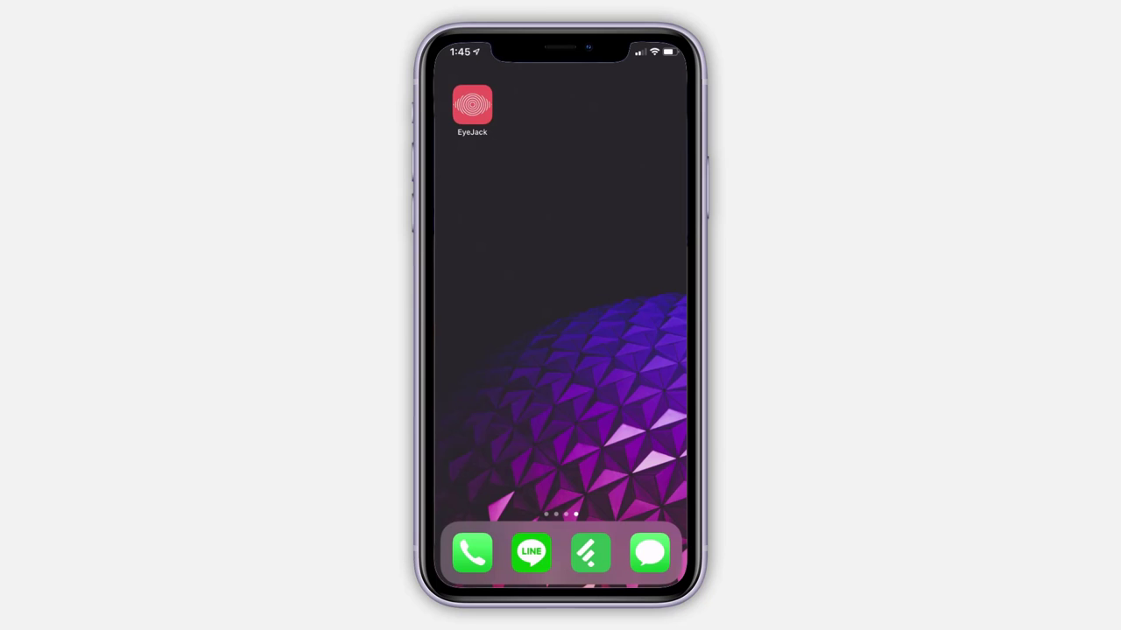
{"action": "left_click", "coordinate": [471, 106]}
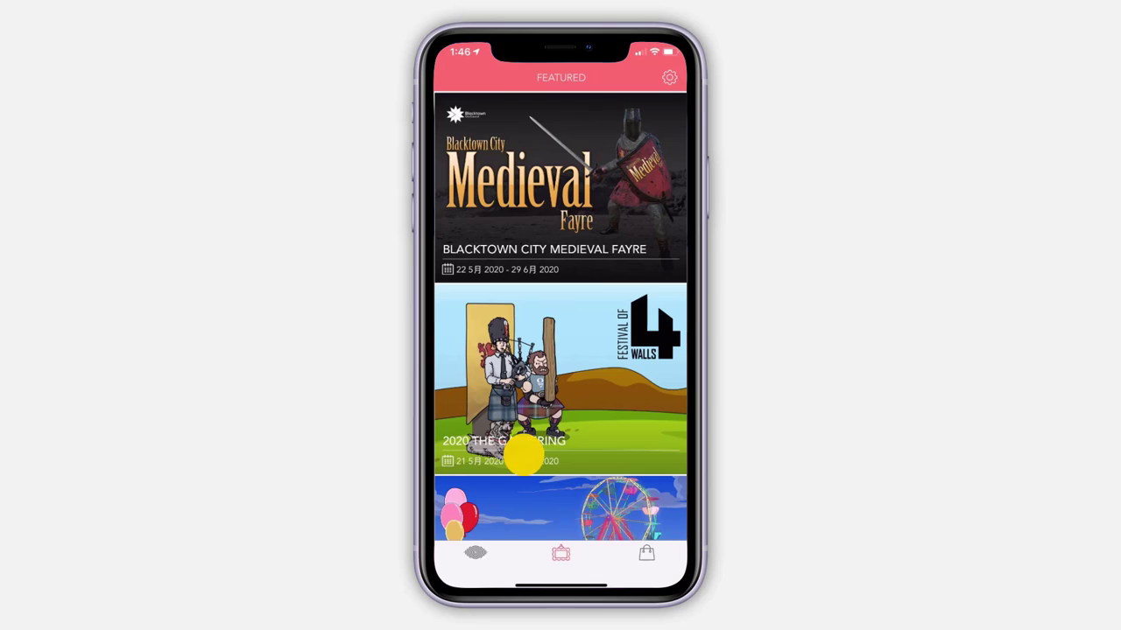
{"action": "left_click", "coordinate": [473, 552]}
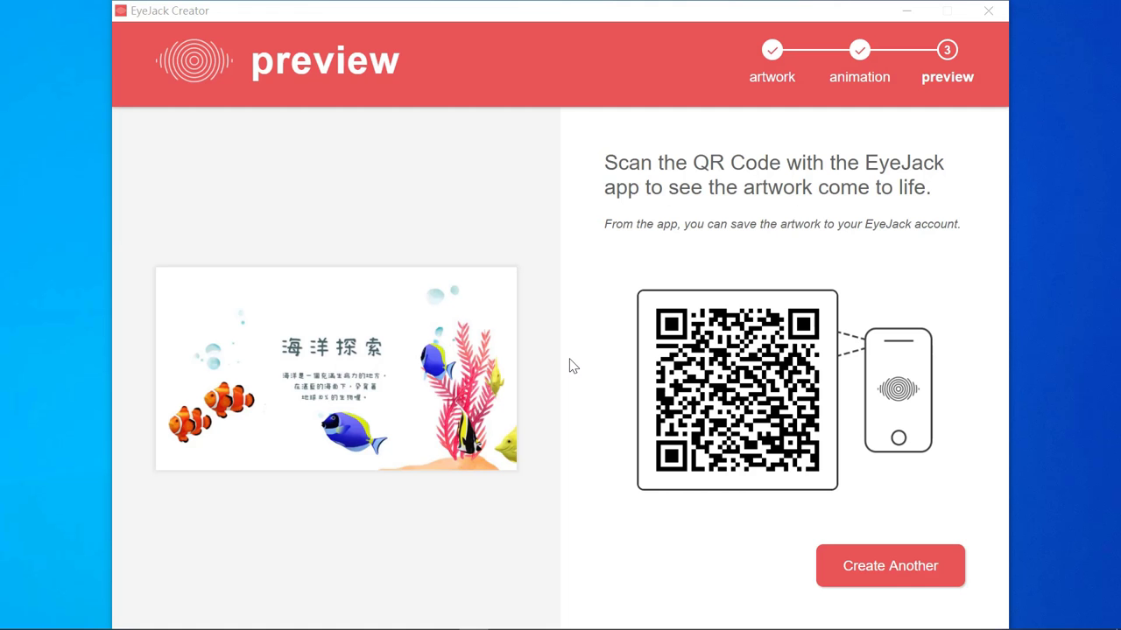
Start another EyeJack artwork using the 簡報 02 clownfish image
{"action": "left_click", "coordinate": [861, 570]}
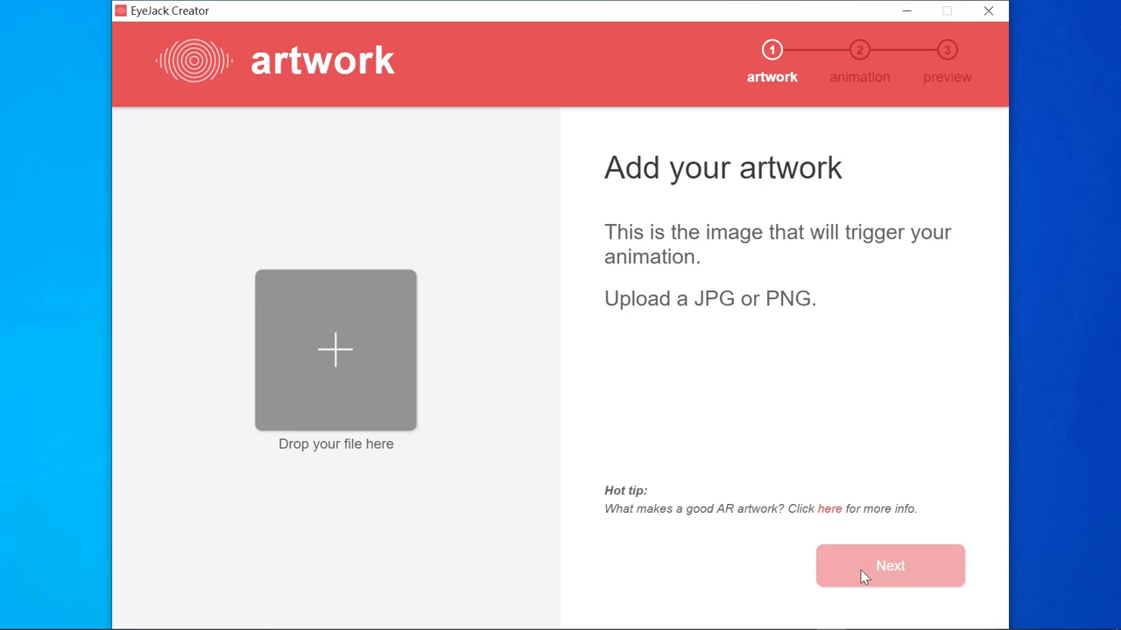
{"action": "left_click", "coordinate": [385, 346]}
{"action": "left_click", "coordinate": [366, 175]}
{"action": "left_click", "coordinate": [677, 440]}
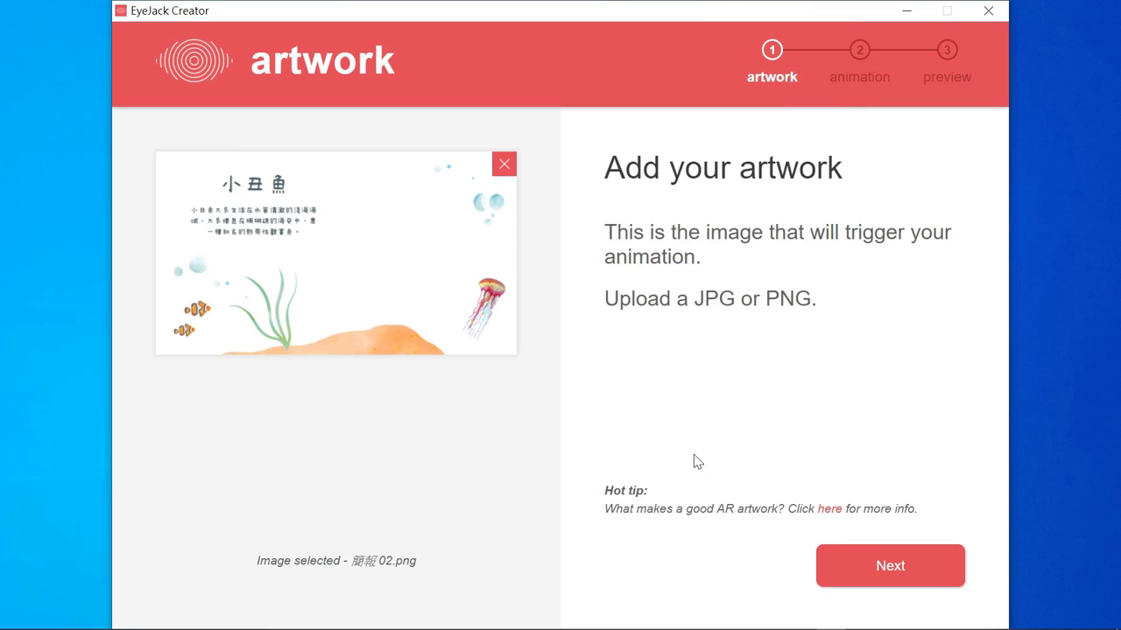
{"action": "left_click", "coordinate": [862, 565]}
Add the 簡報 02 video as the animation and create the artwork
{"action": "left_click", "coordinate": [385, 365]}
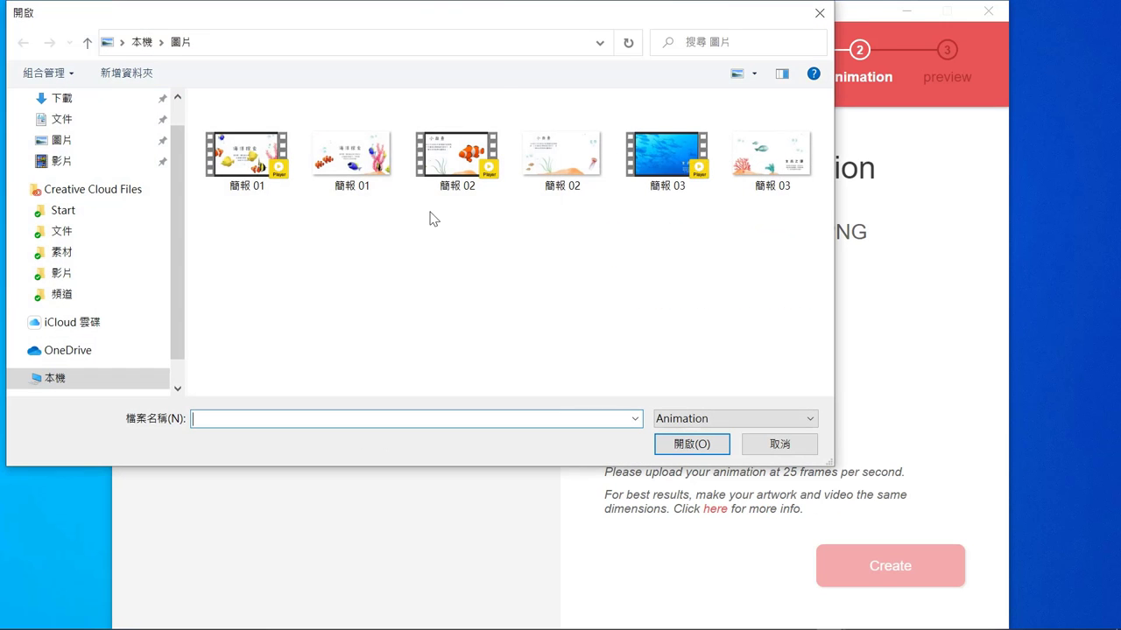
{"action": "left_click", "coordinate": [455, 156]}
{"action": "left_click", "coordinate": [671, 445]}
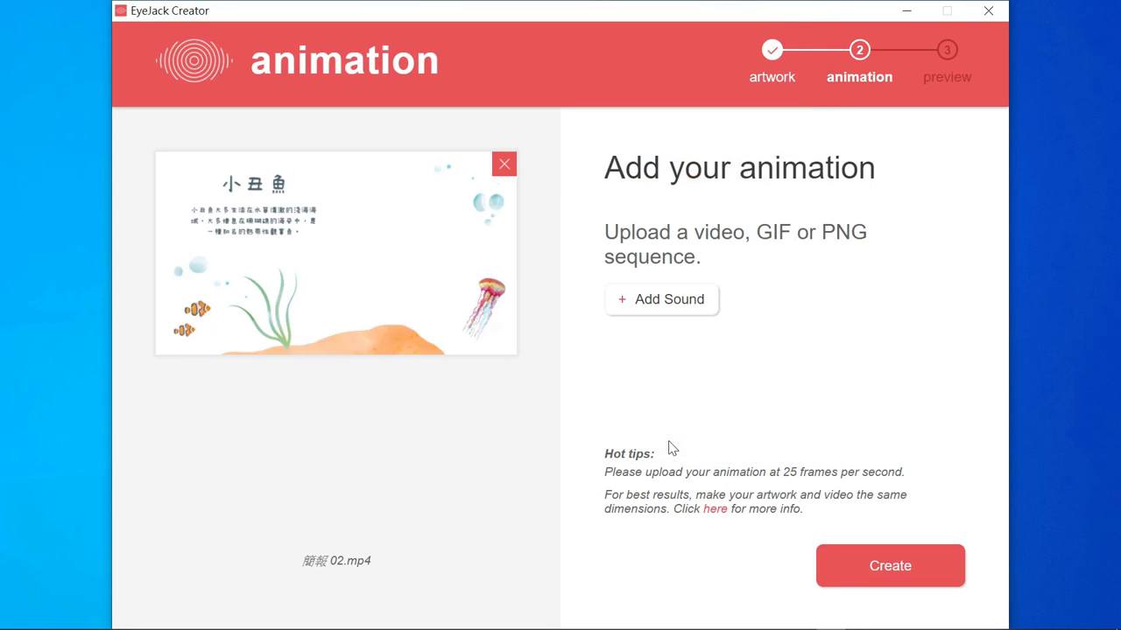
{"action": "left_click", "coordinate": [828, 574]}
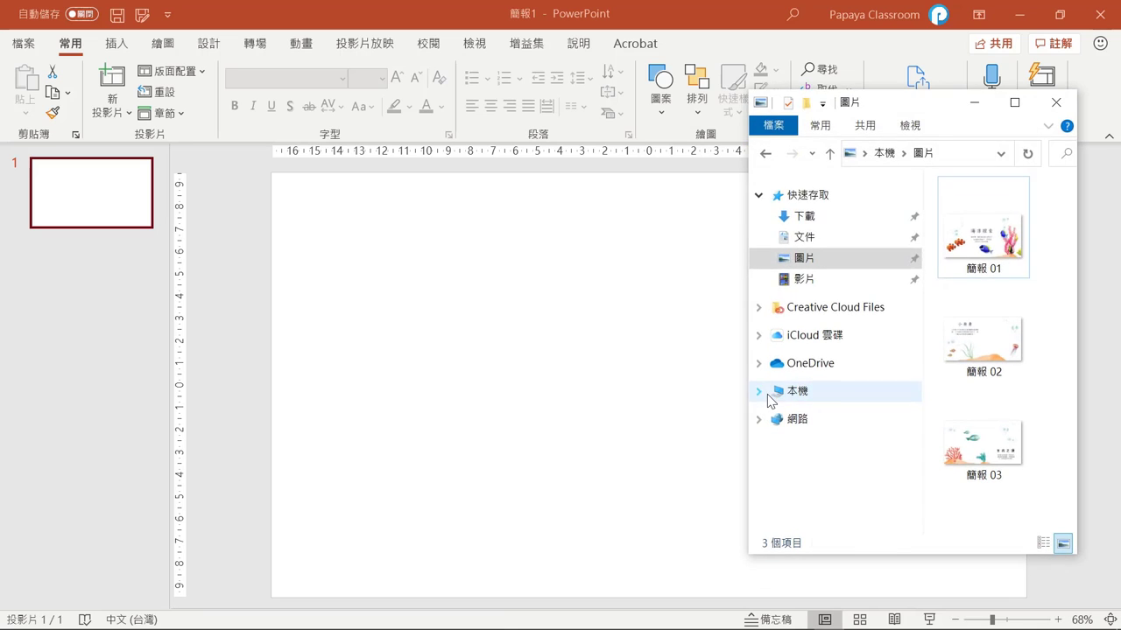
Place the 簡報 01, 簡報 02 and 簡報 03 images on three slides, adding slides with Ctrl+M
{"action": "left_click_drag", "start_coordinate": [982, 235], "coordinate": [622, 311]}
{"action": "key", "text": "ctrl+m"}
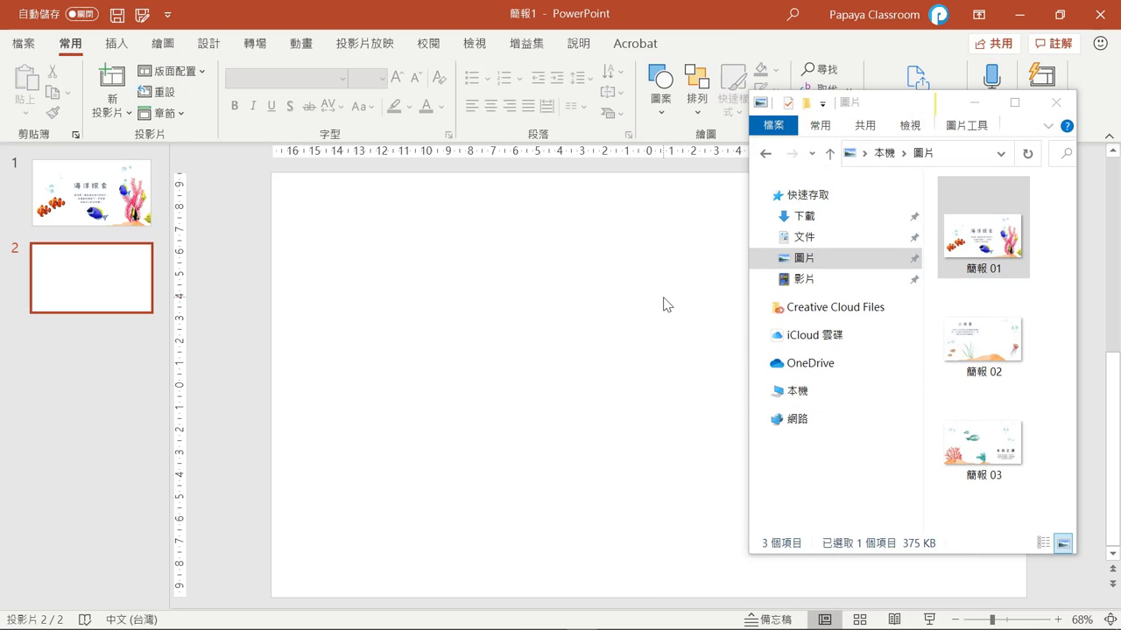
{"action": "left_click_drag", "start_coordinate": [982, 337], "coordinate": [665, 358]}
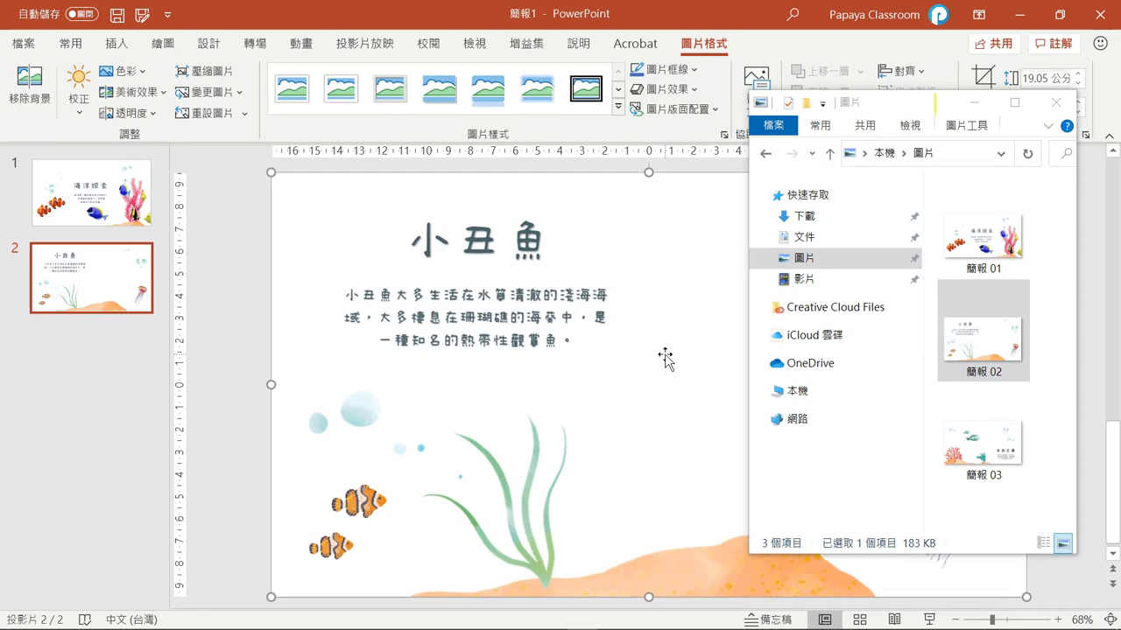
{"action": "key", "text": "ctrl+m"}
{"action": "mouse_move", "coordinate": [982, 446]}
{"action": "left_mouse_down"}
{"action": "mouse_move", "coordinate": [573, 420]}
{"action": "mouse_move", "coordinate": [630, 426]}
{"action": "left_mouse_up"}
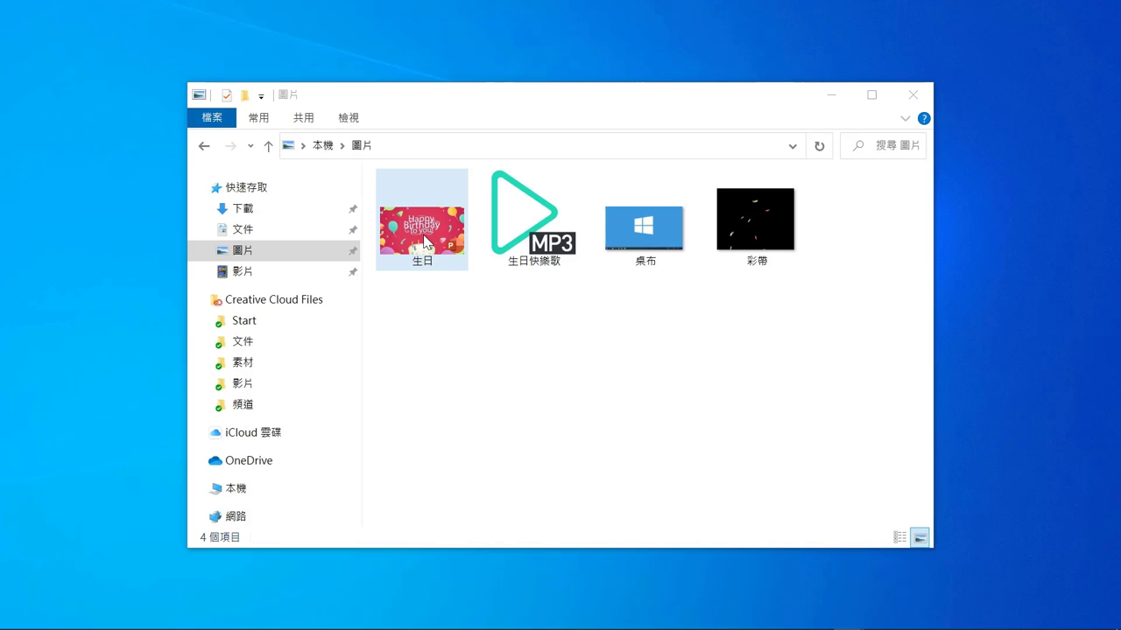
Open the 生日 birthday file from File Explorer in PowerPoint
{"action": "double_click", "coordinate": [425, 239]}
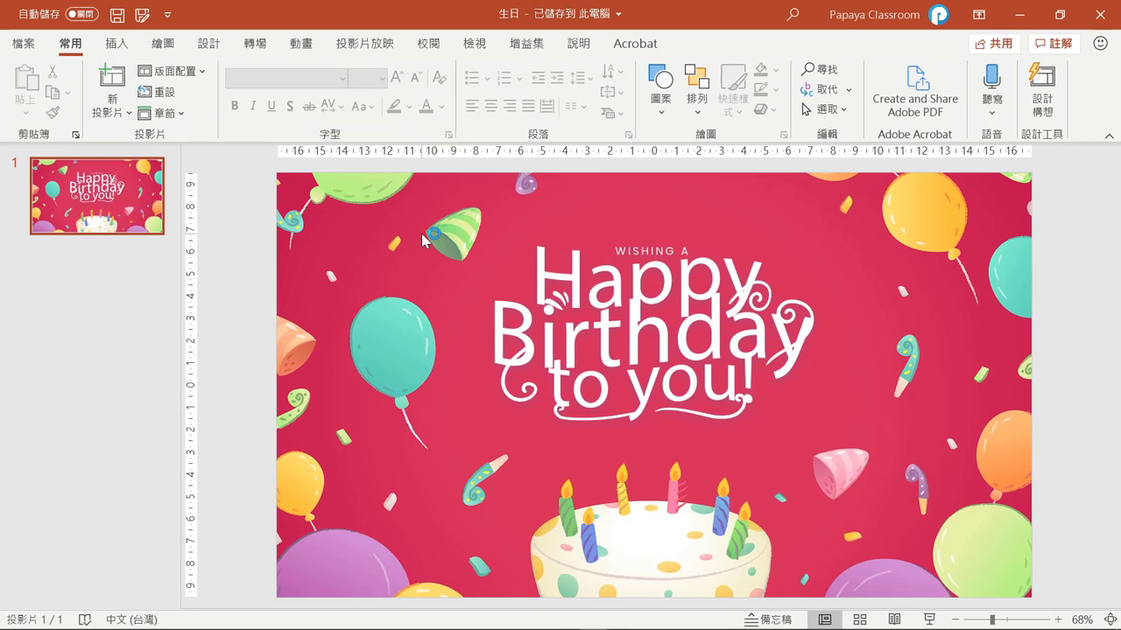
Insert a new first slide ahead of the birthday slide holding the 桌布 desktop picture
{"action": "left_click", "coordinate": [112, 77]}
{"action": "left_click_drag", "start_coordinate": [111, 237], "coordinate": [111, 166]}
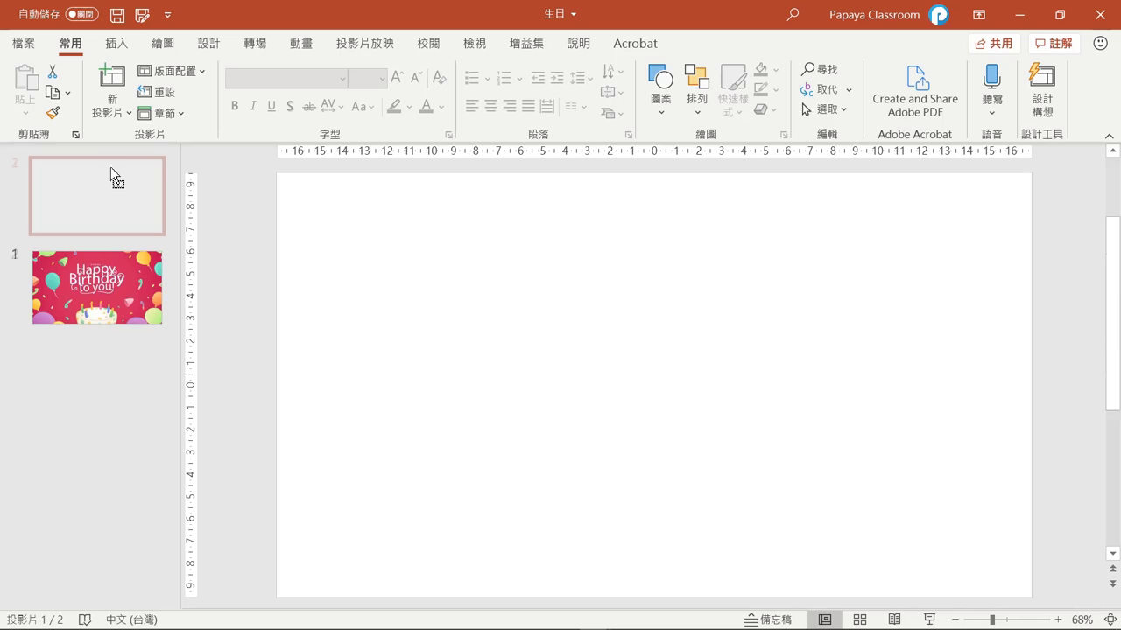
{"action": "mouse_move", "coordinate": [970, 398]}
{"action": "left_mouse_down"}
{"action": "mouse_move", "coordinate": [925, 386]}
{"action": "mouse_move", "coordinate": [566, 376]}
{"action": "left_mouse_up"}
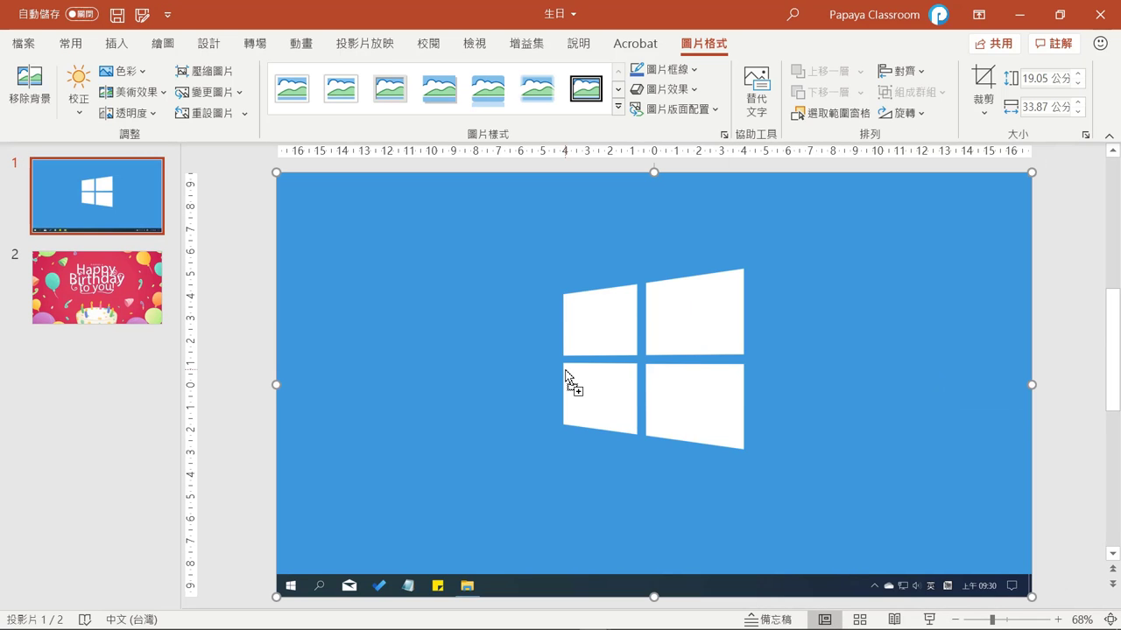
Make the wallpaper slide advance automatically after 00:02.00
{"action": "left_click", "coordinate": [256, 52]}
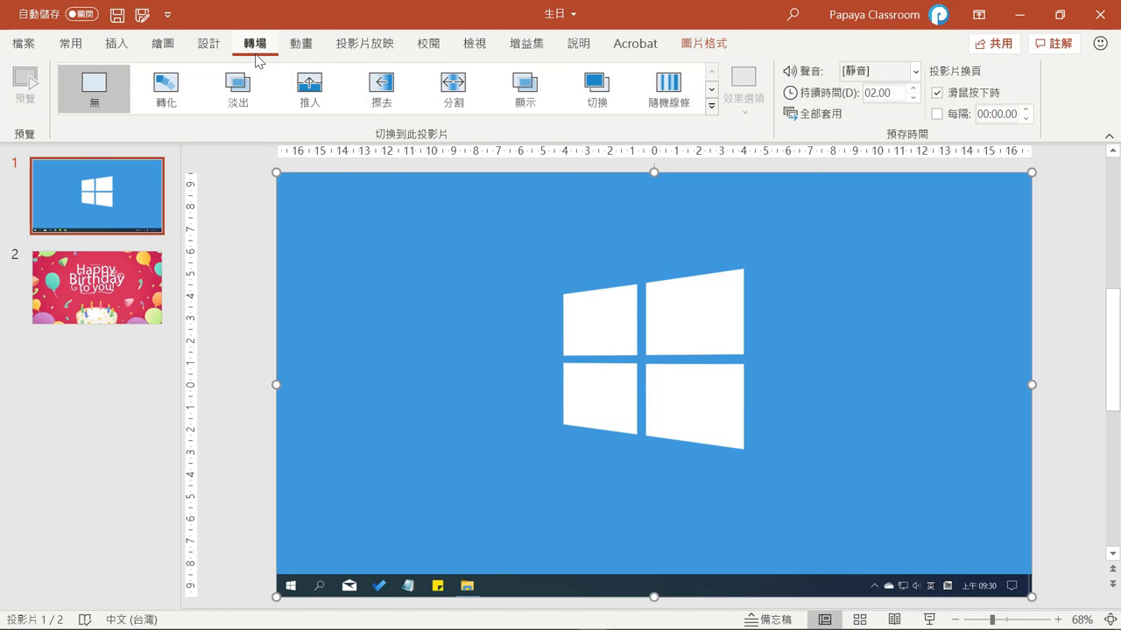
{"action": "left_click", "coordinate": [936, 114]}
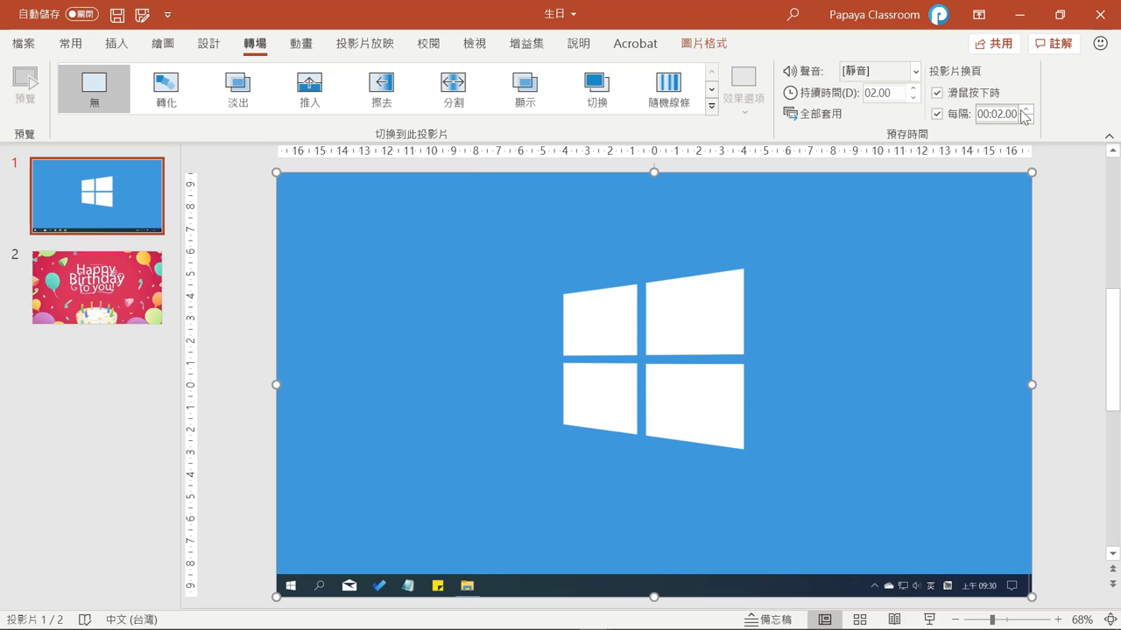
{"action": "left_click", "coordinate": [118, 277]}
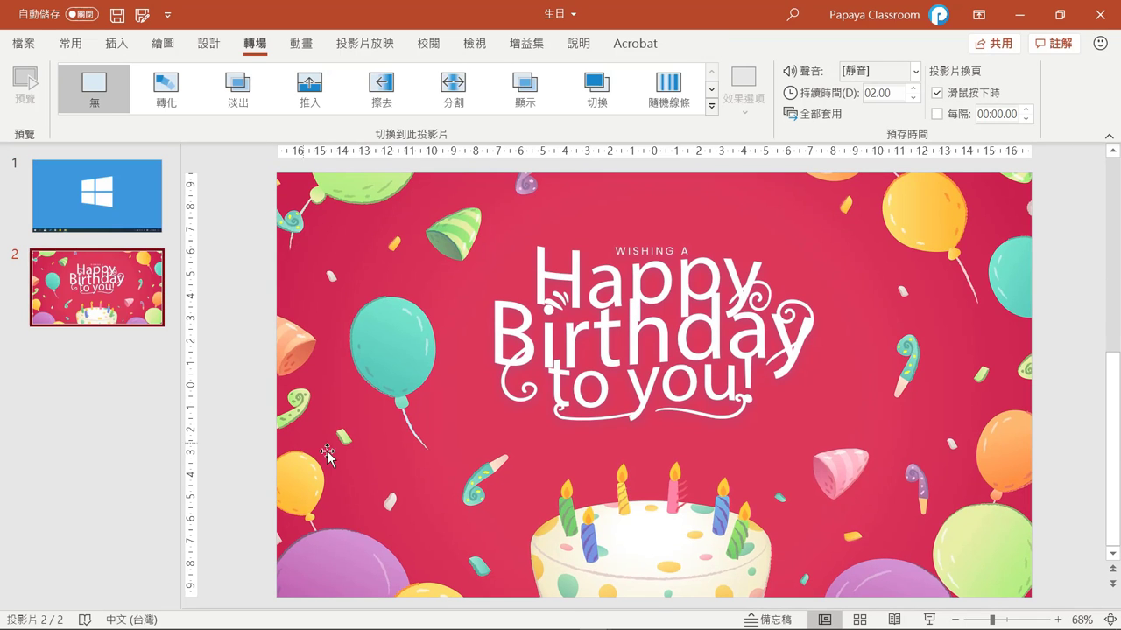
Apply the 放大/縮小 grow/shrink animation to one cake candle
{"action": "left_click", "coordinate": [566, 488]}
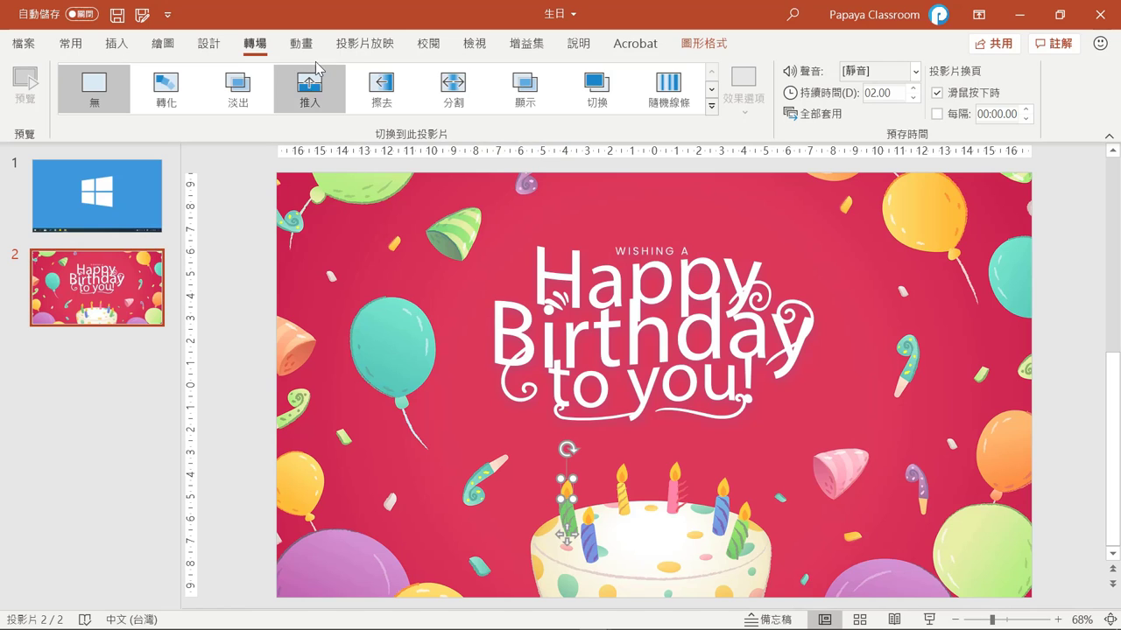
{"action": "left_click", "coordinate": [301, 43]}
{"action": "left_click", "coordinate": [643, 112]}
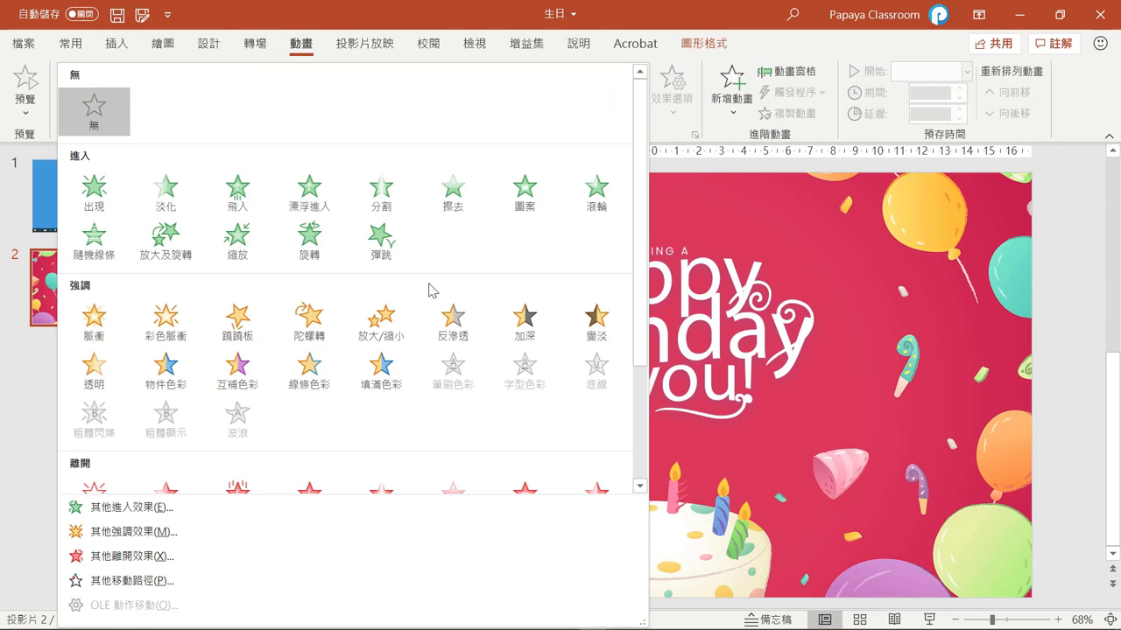
{"action": "left_click", "coordinate": [381, 331]}
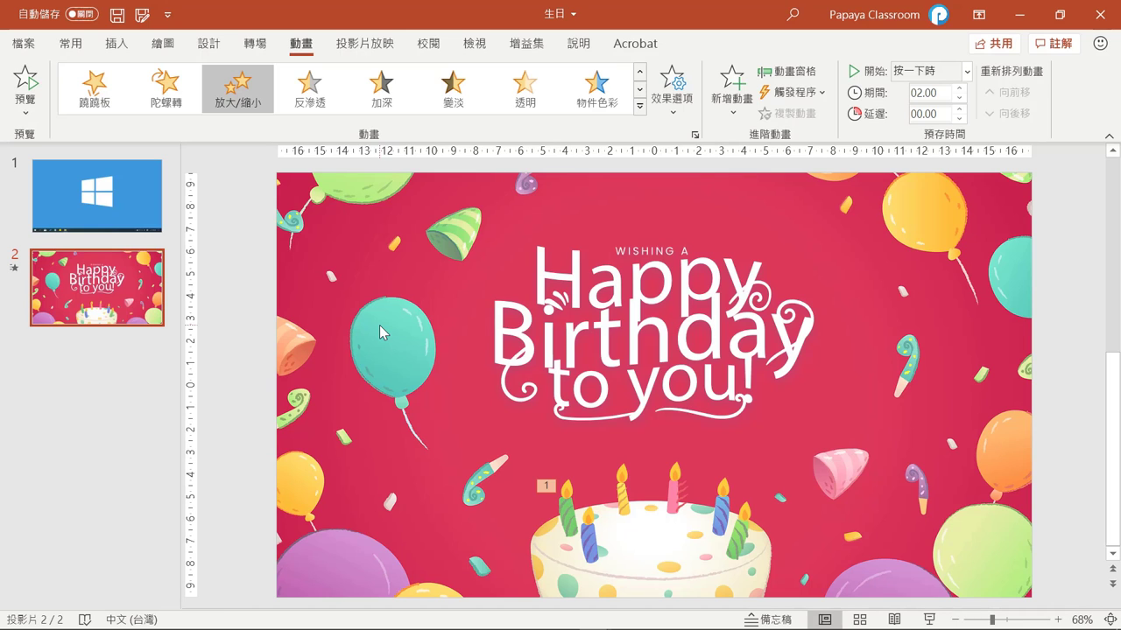
Make the candle animation start with the previous one and auto-reverse (自動回復)
{"action": "left_click", "coordinate": [803, 76]}
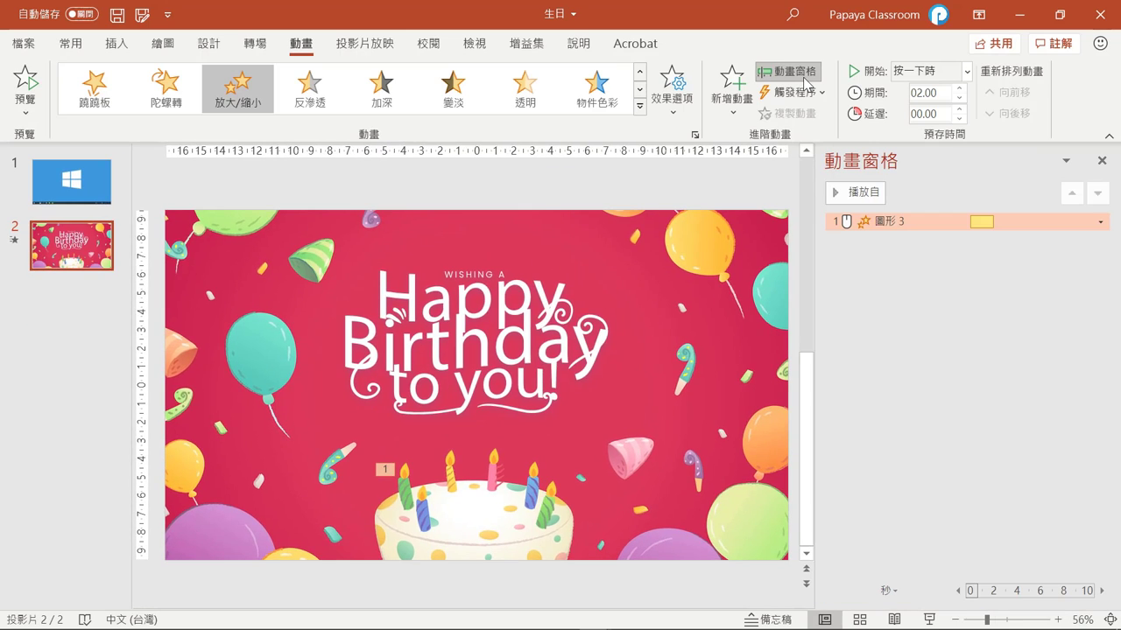
{"action": "left_click", "coordinate": [1099, 221]}
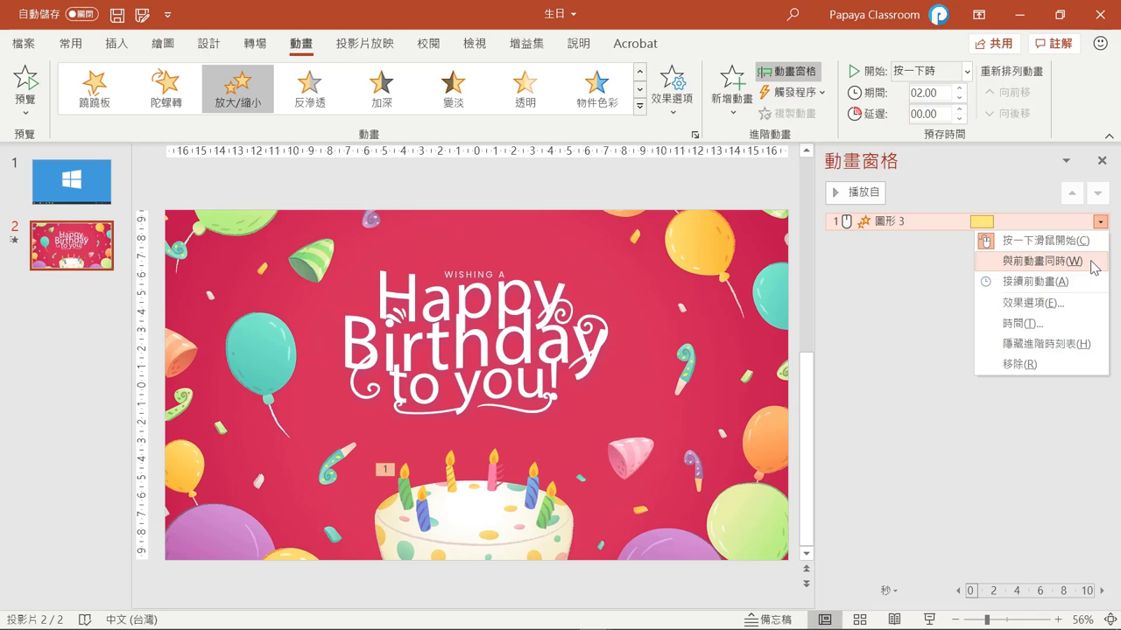
{"action": "left_click", "coordinate": [1095, 267]}
{"action": "left_click", "coordinate": [1100, 222]}
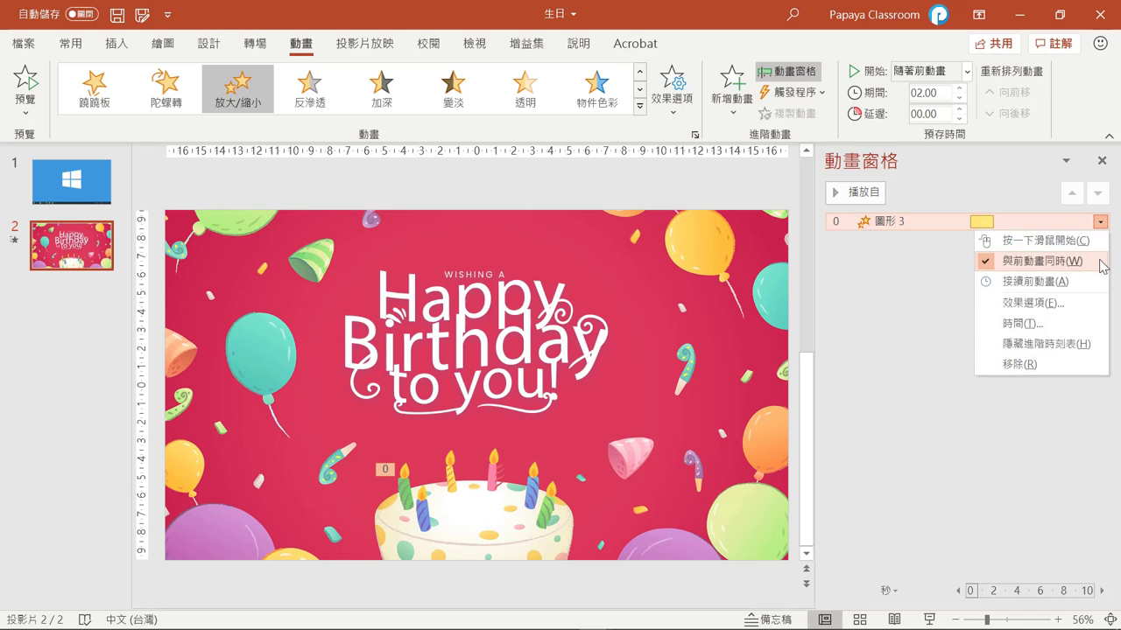
{"action": "left_click", "coordinate": [1086, 304]}
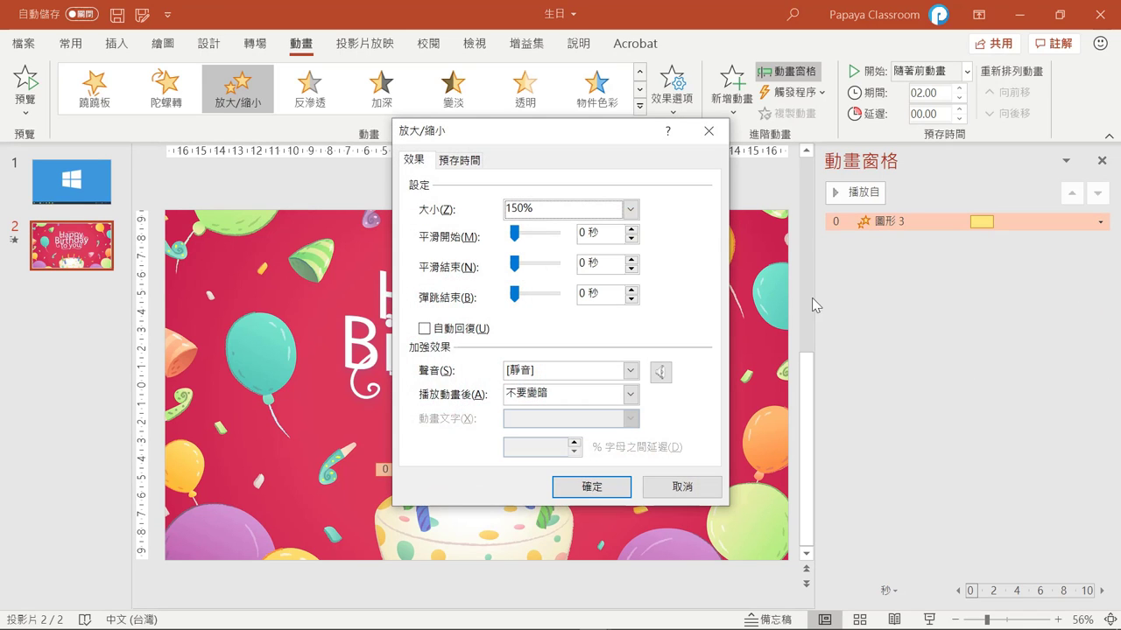
{"action": "left_click", "coordinate": [468, 333]}
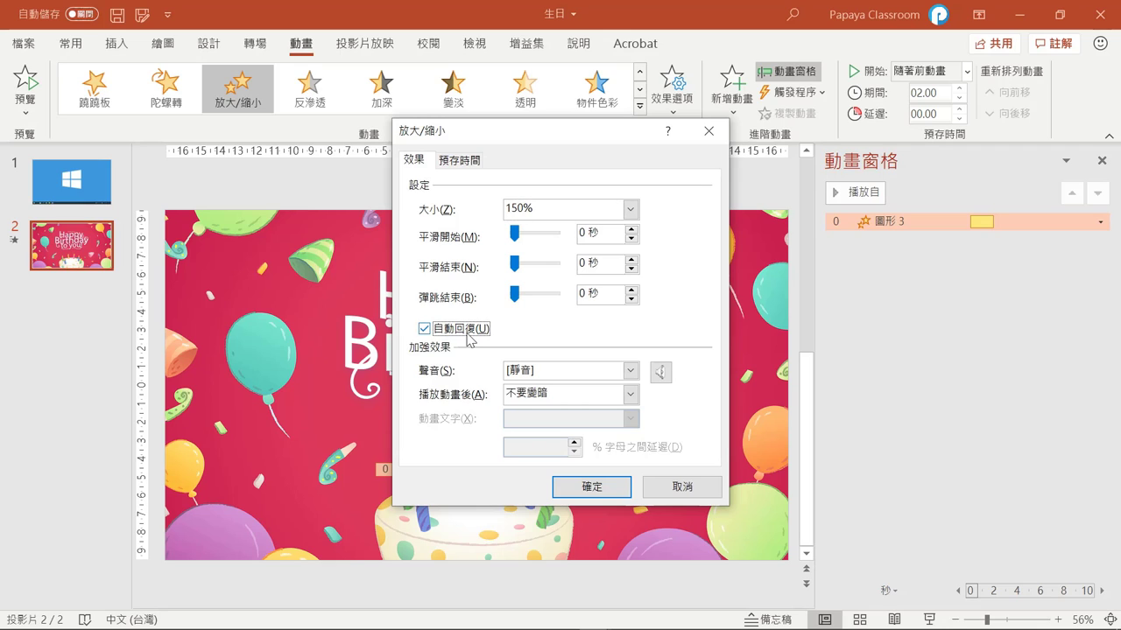
Set the candle animation to 0.5 seconds, repeating until the last slide
{"action": "left_click", "coordinate": [459, 161]}
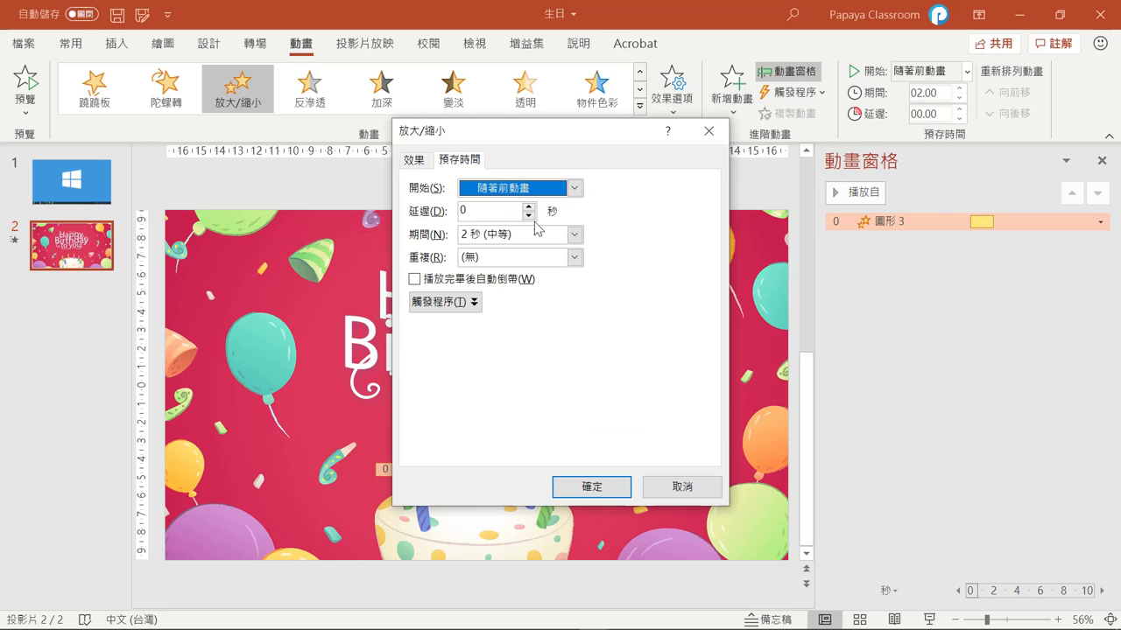
{"action": "left_click", "coordinate": [574, 234]}
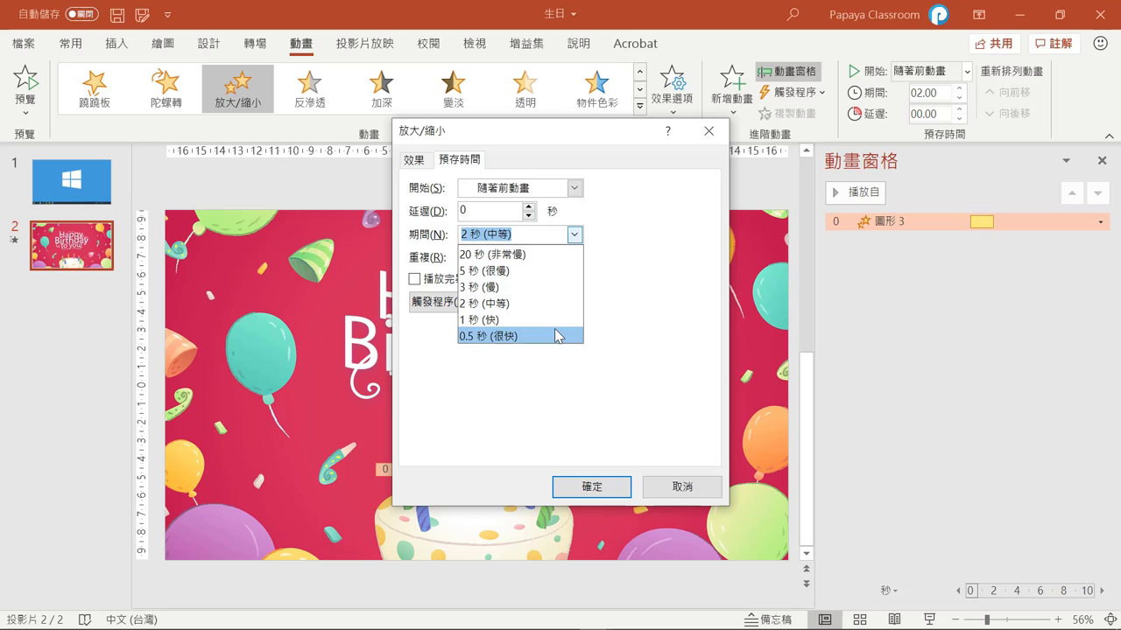
{"action": "left_click", "coordinate": [557, 335]}
{"action": "left_click", "coordinate": [574, 257]}
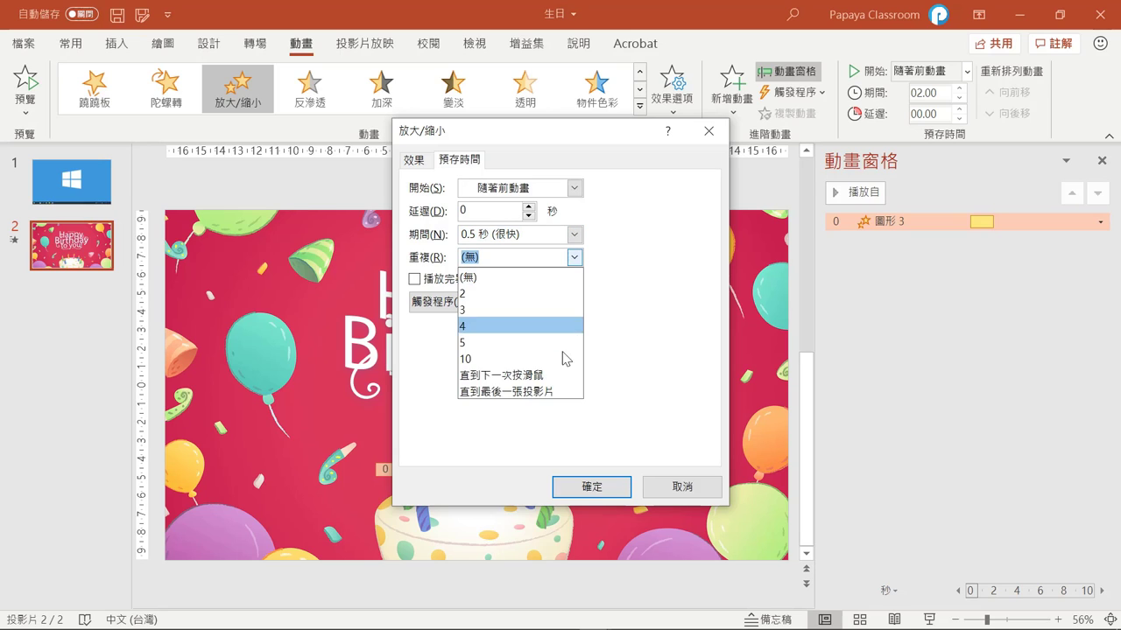
{"action": "left_click", "coordinate": [557, 393]}
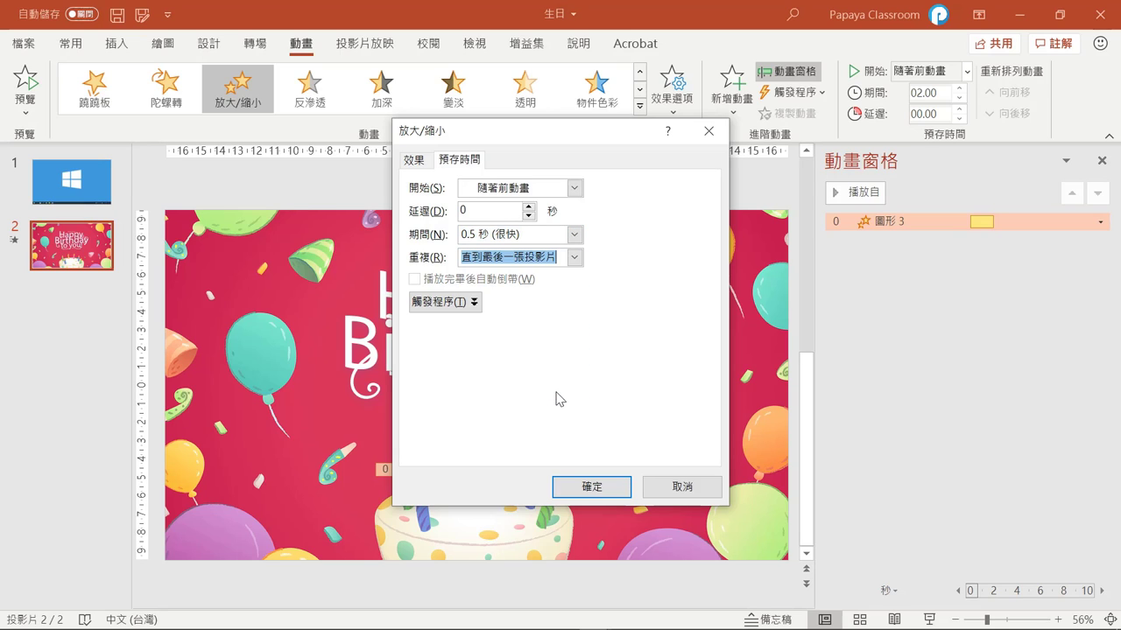
{"action": "left_click", "coordinate": [567, 487]}
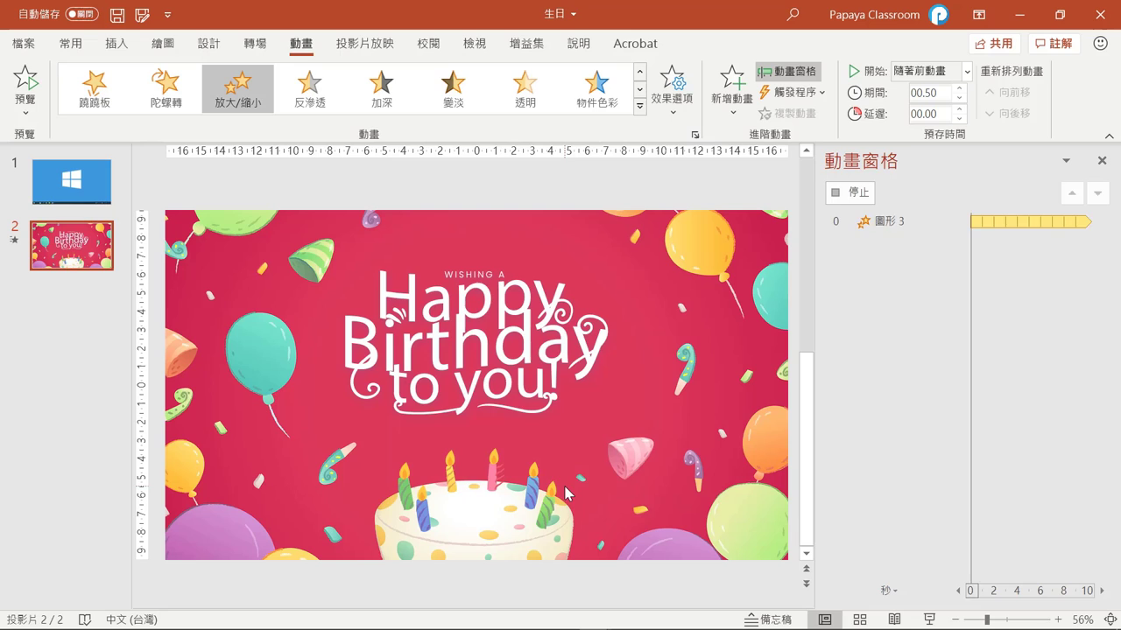
{"action": "left_click", "coordinate": [404, 470]}
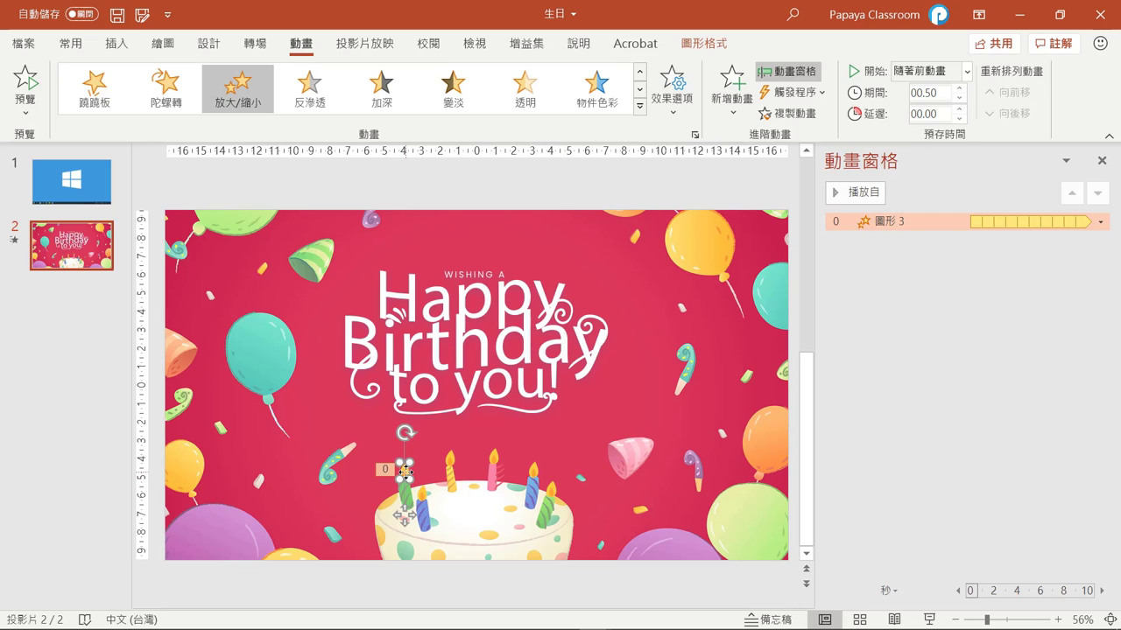
Copy the candle animation to the other five candles with Animation Painter and delay some by 0.2 seconds
{"action": "left_click", "coordinate": [787, 113]}
{"action": "left_click", "coordinate": [451, 472]}
{"action": "left_click", "coordinate": [493, 473]}
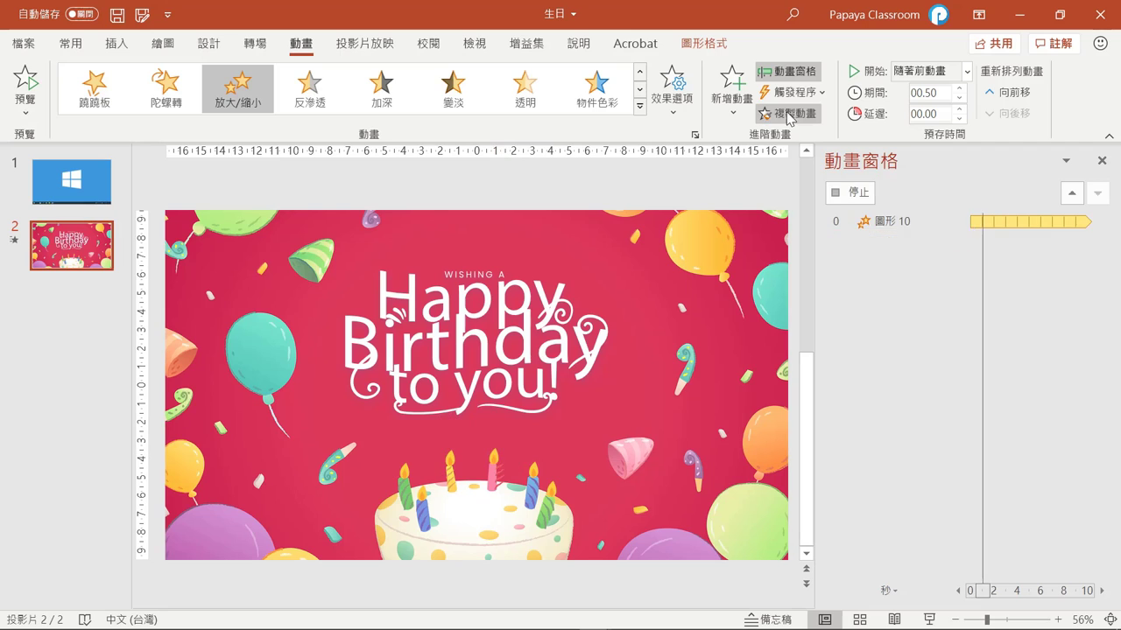
{"action": "left_click", "coordinate": [533, 482]}
{"action": "left_click", "coordinate": [553, 494]}
{"action": "left_click", "coordinate": [423, 499]}
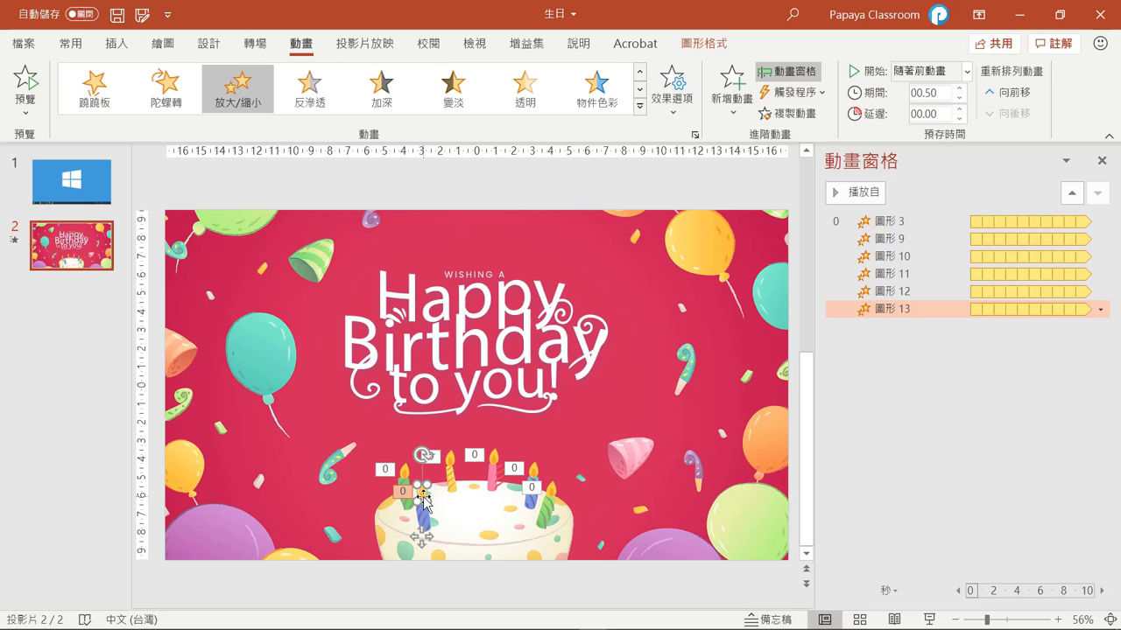
{"action": "left_click_drag", "start_coordinate": [972, 309], "coordinate": [984, 300]}
{"action": "left_click_drag", "start_coordinate": [984, 275], "coordinate": [999, 243]}
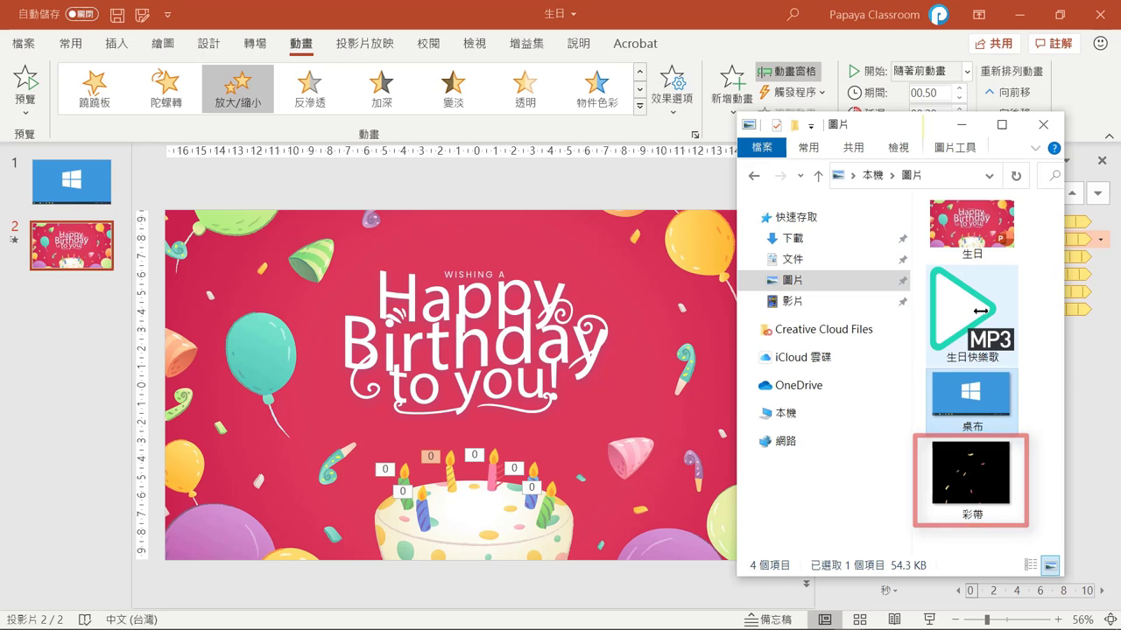
Add the 彩帶 confetti image on the slide's right and 生日快樂歌 playing in the background
{"action": "left_click_drag", "start_coordinate": [970, 482], "coordinate": [453, 328]}
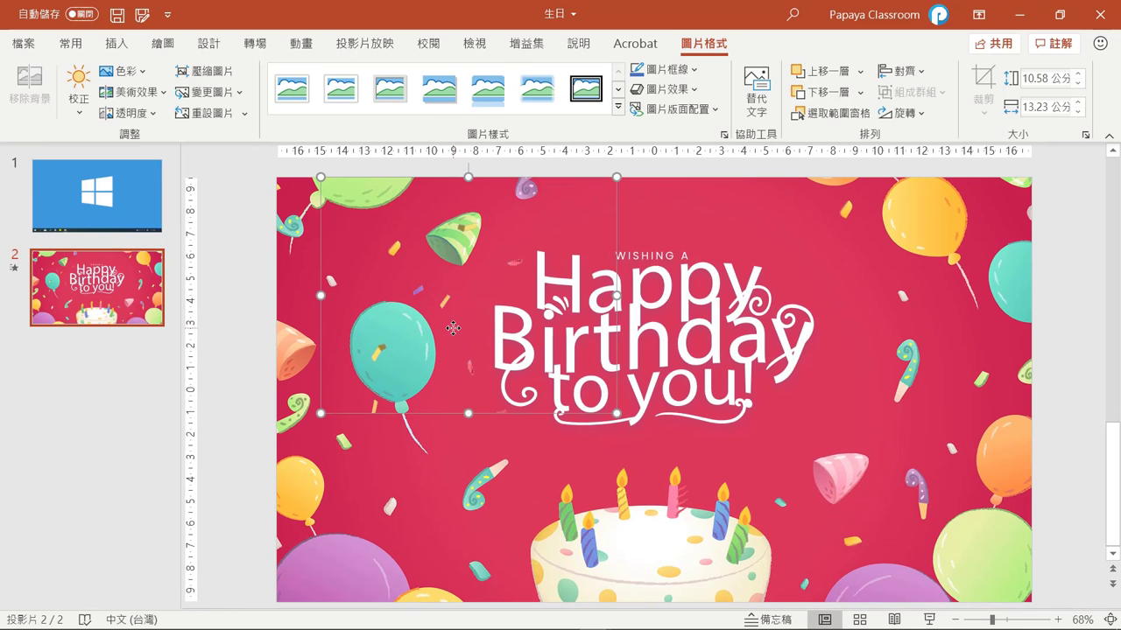
{"action": "left_click_drag", "start_coordinate": [453, 329], "coordinate": [830, 340]}
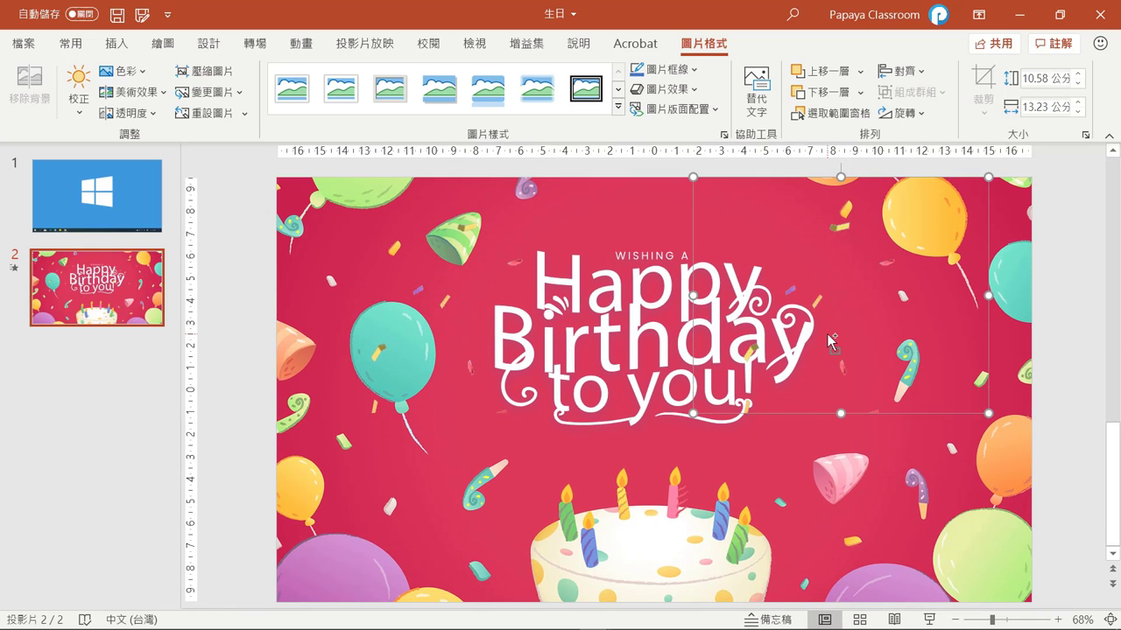
{"action": "key", "text": "alt+Tab"}
{"action": "left_click_drag", "start_coordinate": [972, 315], "coordinate": [644, 433]}
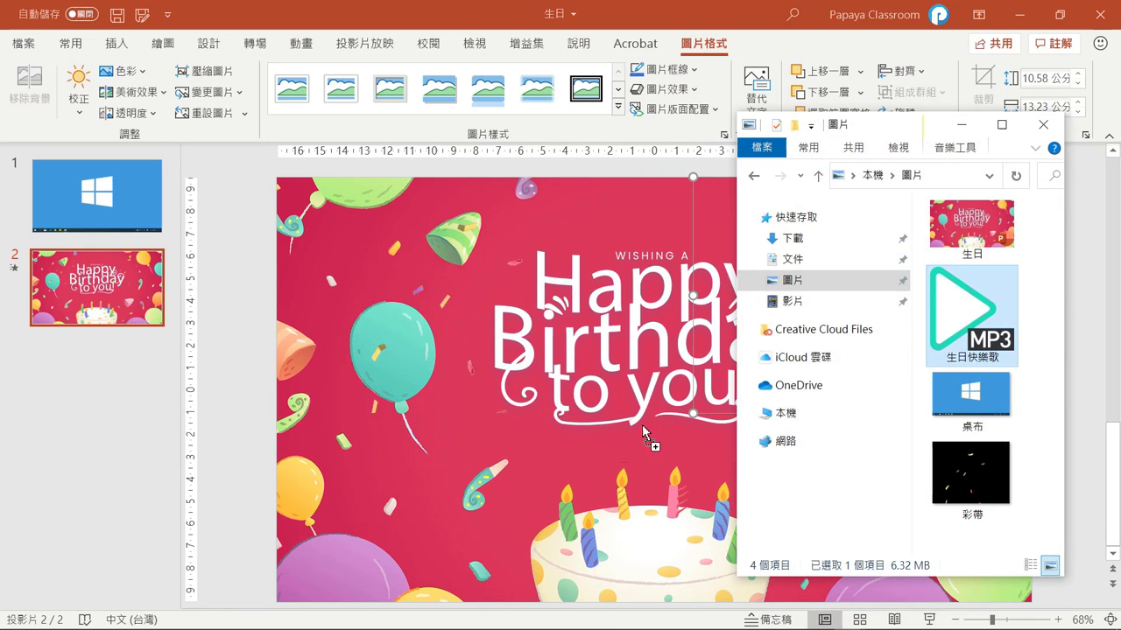
{"action": "left_click_drag", "start_coordinate": [418, 523], "coordinate": [432, 527]}
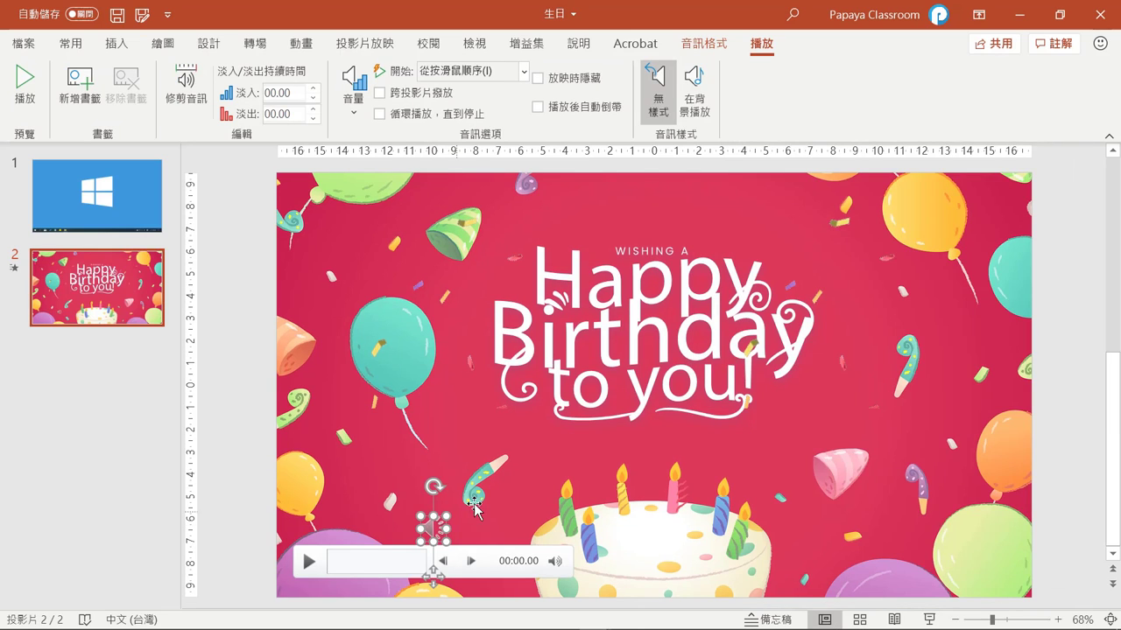
{"action": "left_click", "coordinate": [708, 121]}
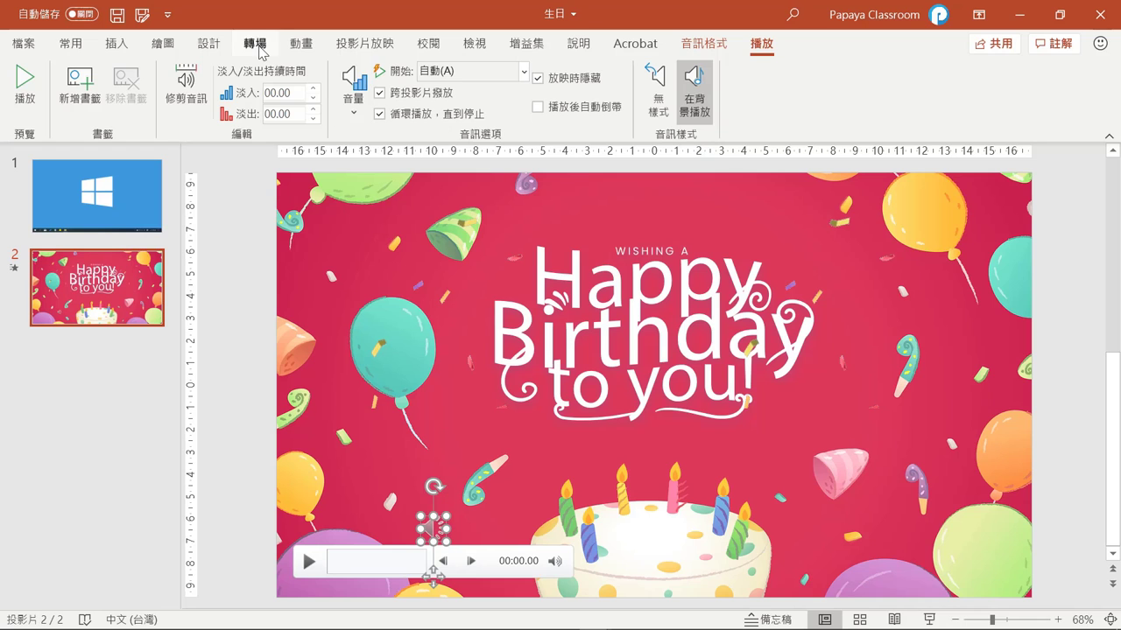
Give the birthday slide the 懸掛 transition, advancing after 00:25.00
{"action": "left_click", "coordinate": [255, 44]}
{"action": "left_click", "coordinate": [712, 121]}
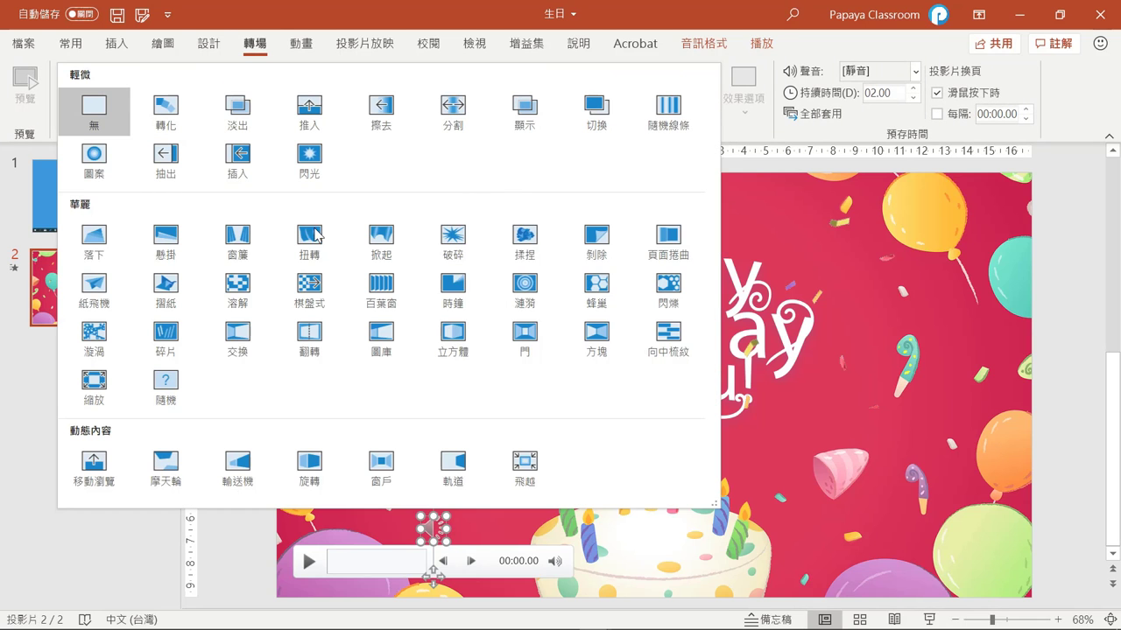
{"action": "left_click", "coordinate": [175, 237]}
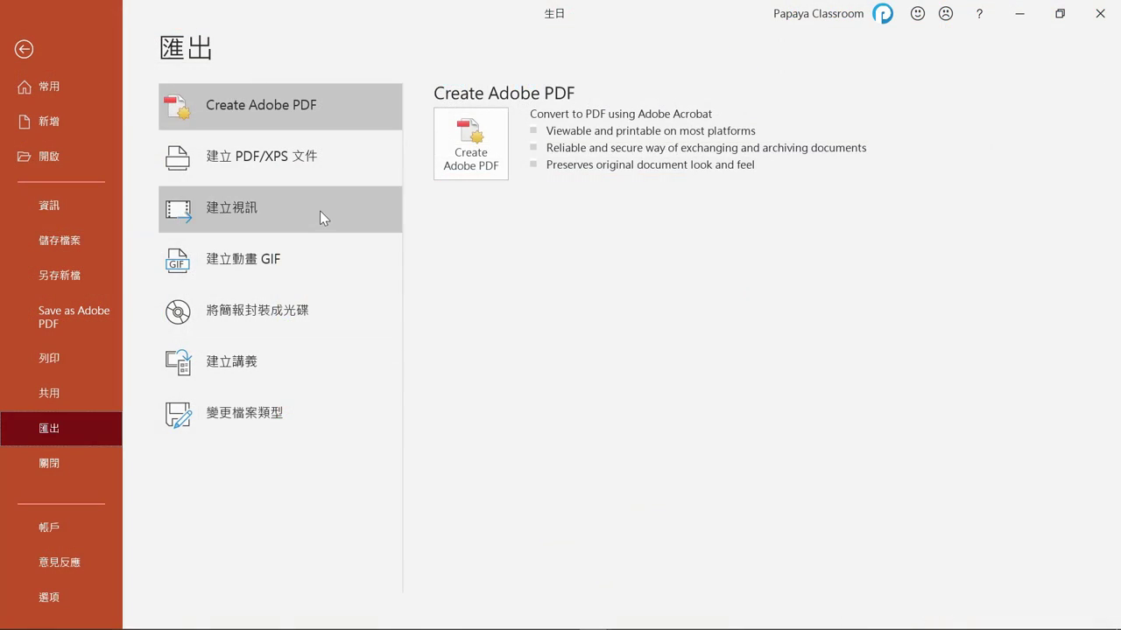
Export the presentation as a video, then open EyeJack Creator's artwork file picker
{"action": "left_click", "coordinate": [319, 210]}
{"action": "left_click", "coordinate": [460, 366]}
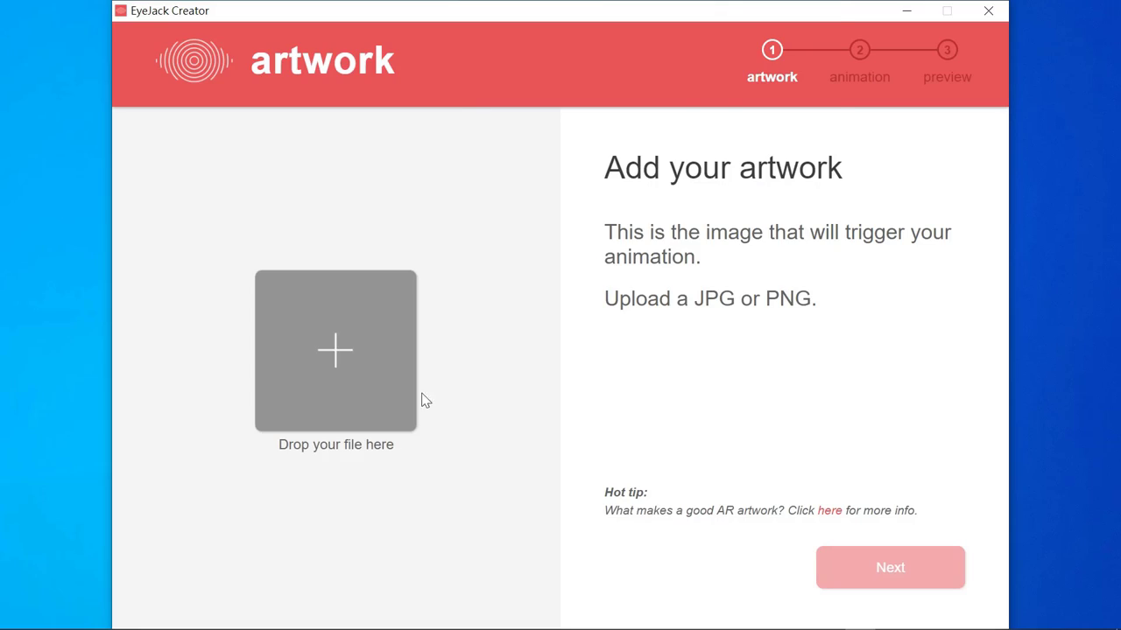
{"action": "left_click", "coordinate": [303, 324]}
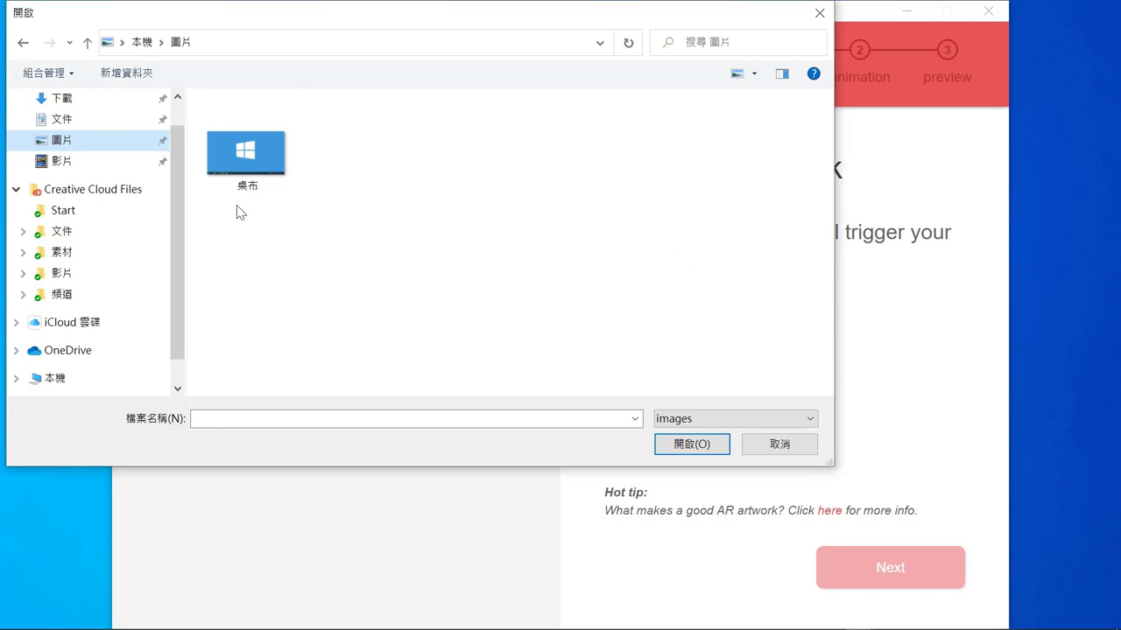
Load 桌布 as the EyeJack artwork and choose the 生日 video as its animation
{"action": "left_click", "coordinate": [246, 153]}
{"action": "left_click", "coordinate": [692, 444]}
{"action": "left_click", "coordinate": [841, 564]}
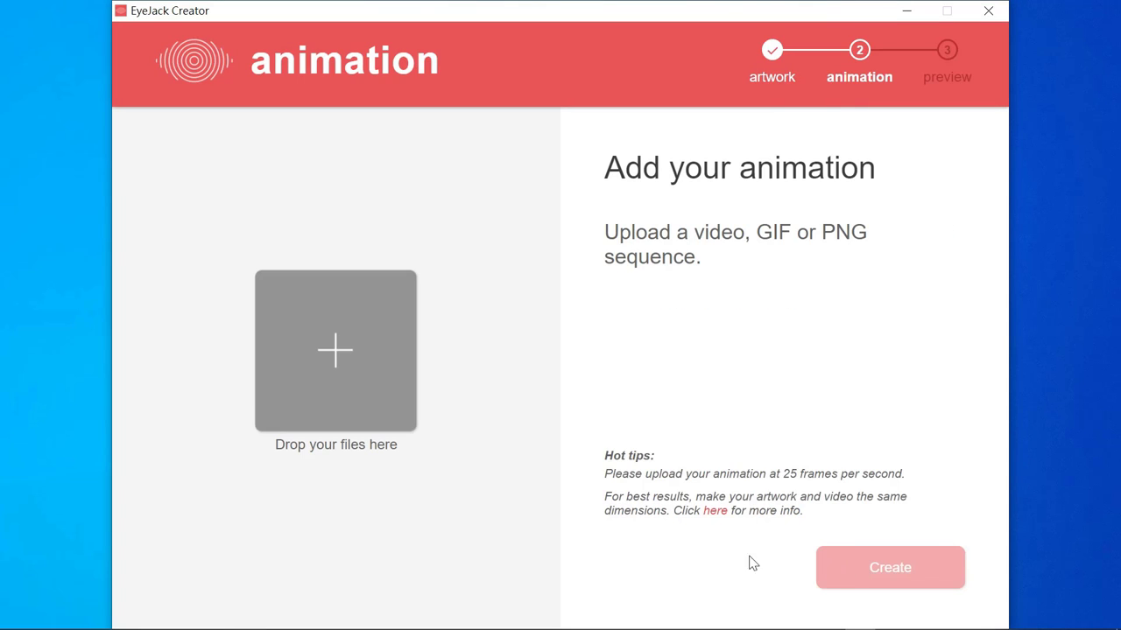
{"action": "left_click", "coordinate": [360, 357]}
{"action": "left_click", "coordinate": [259, 172]}
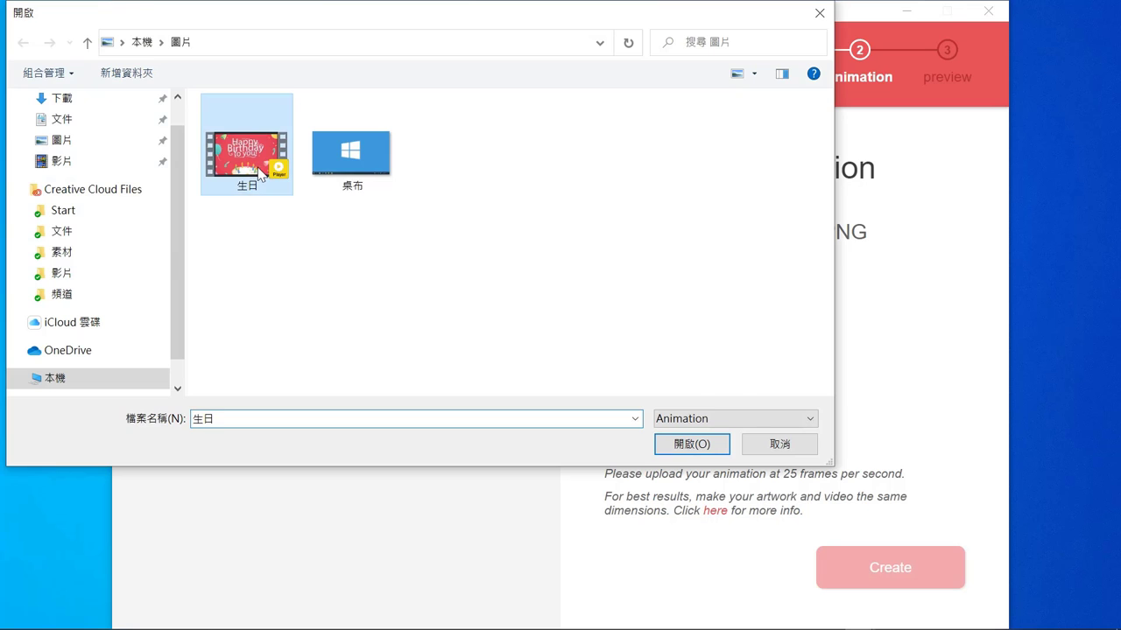